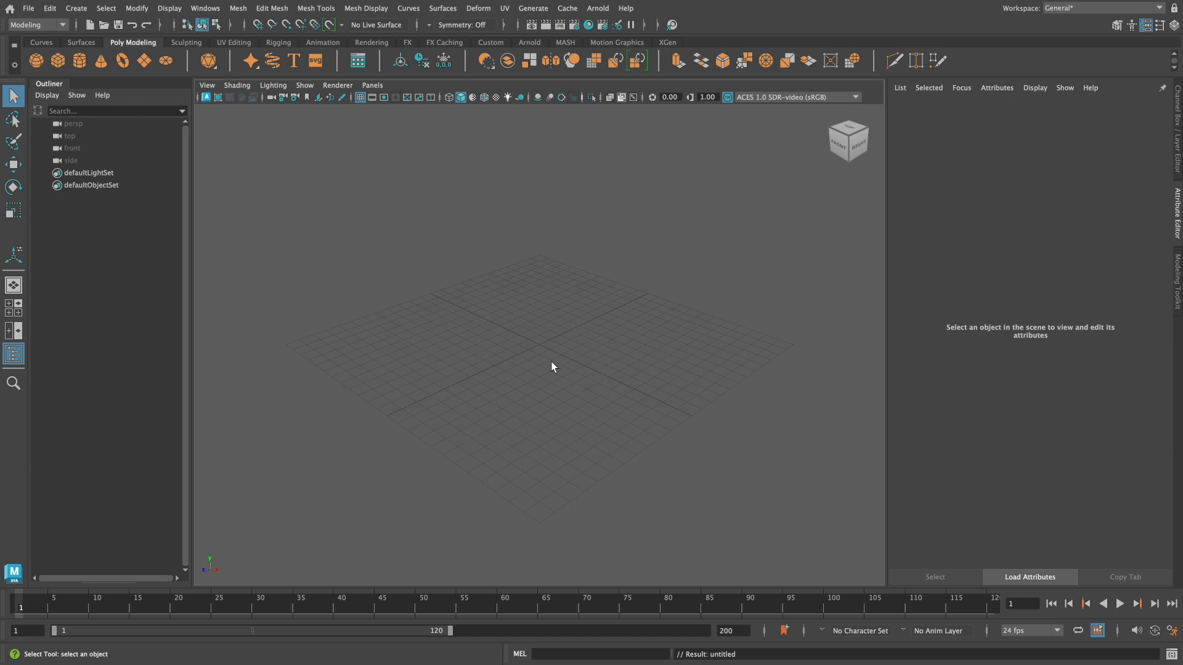
Step: Create a polygon box on the grid near the origin, wider than it is tall
left_click(58, 61)
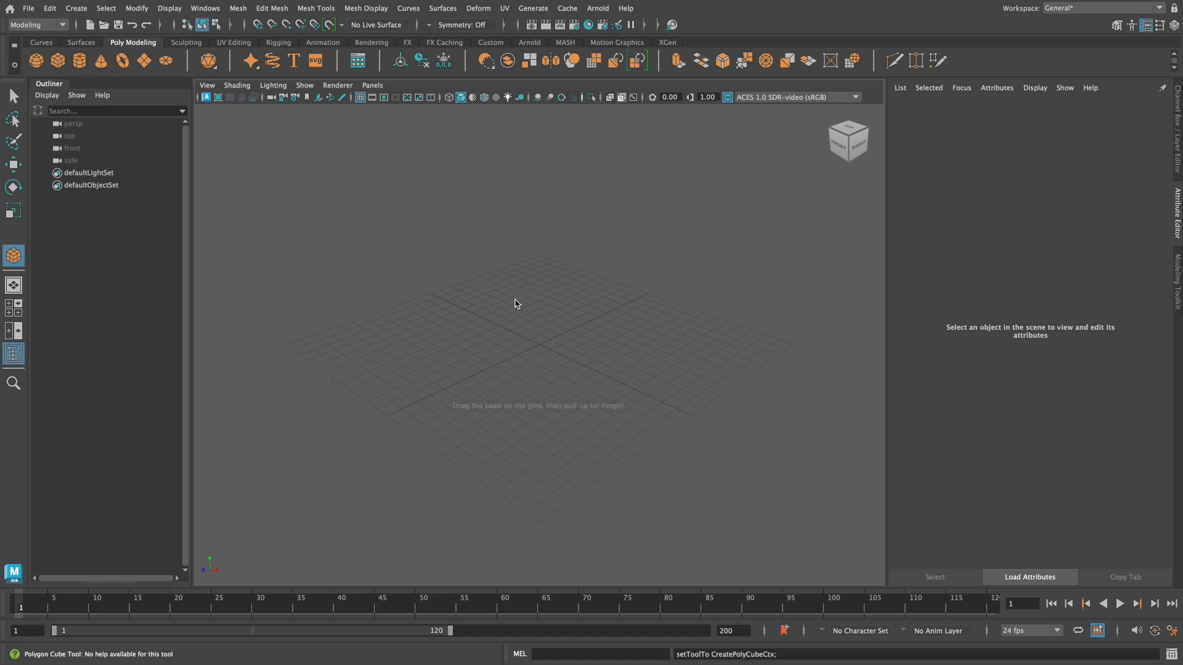
left_click_drag(483, 330, 602, 335)
left_click_drag(544, 311, 559, 264)
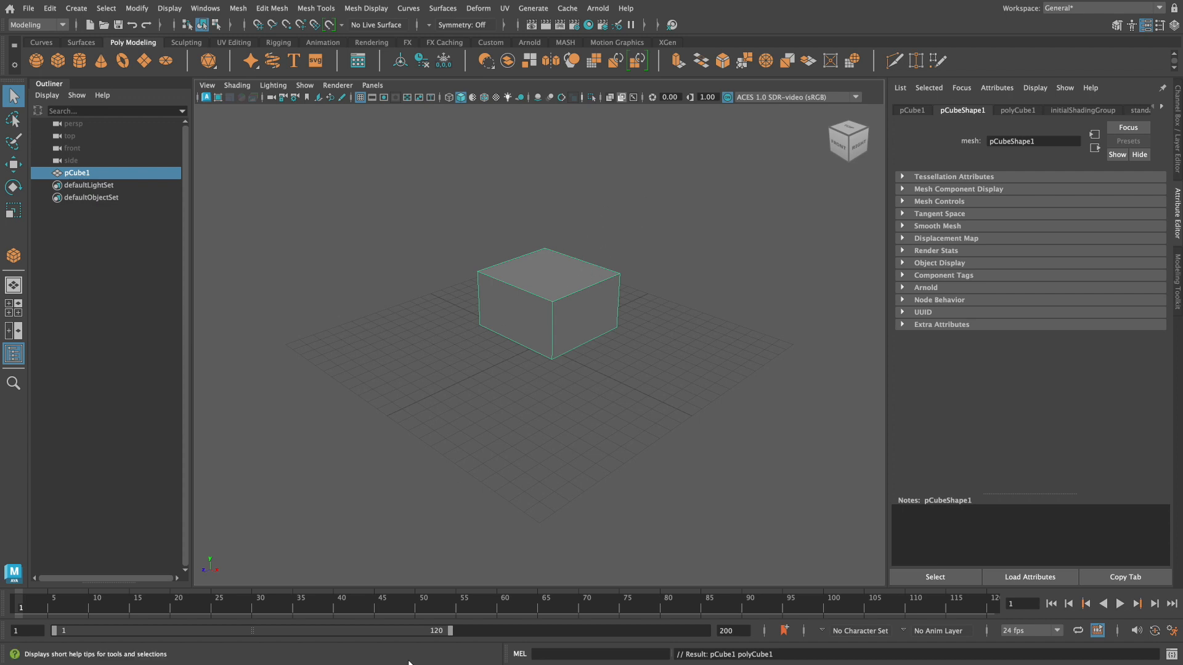
Step: Switch to Safari and open the texture library on the Poly Haven site
mouse_move(130, 659)
left_click(102, 635)
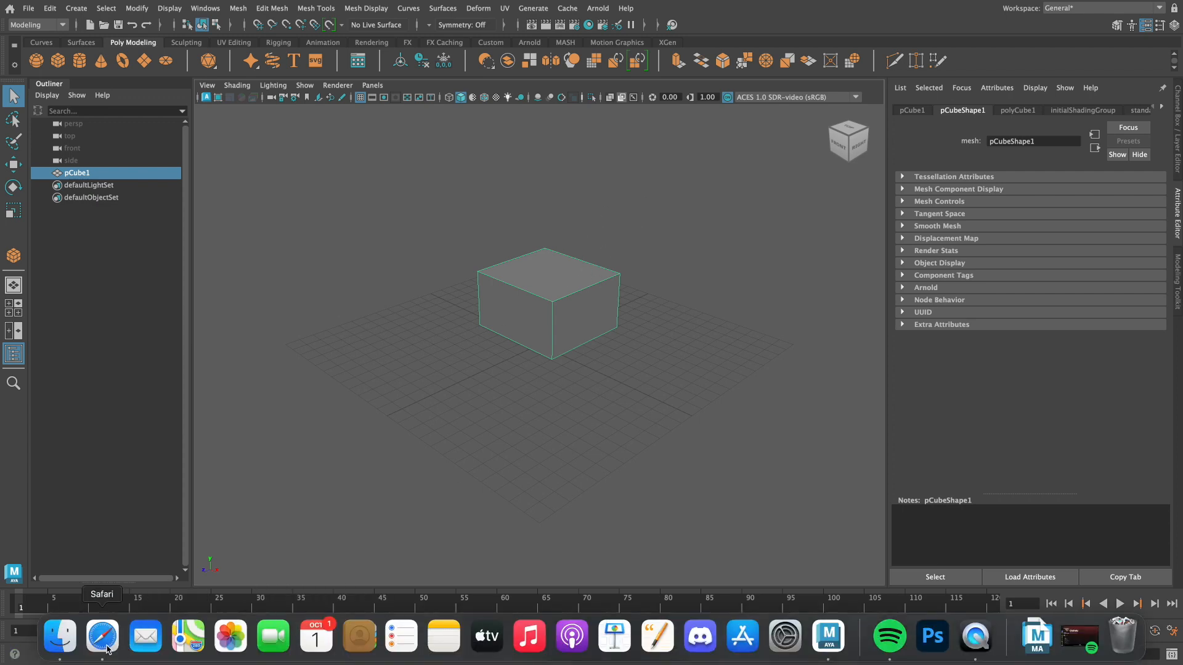
left_click_drag(439, 32, 376, 32)
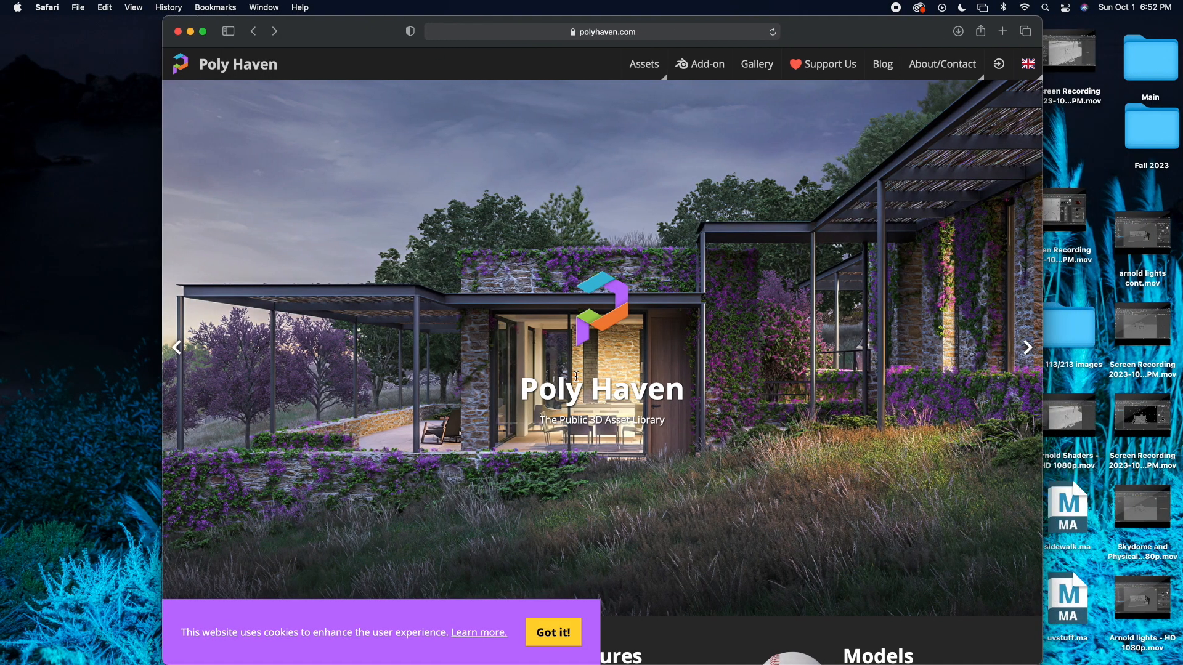
scroll(625, 374, "down", 5)
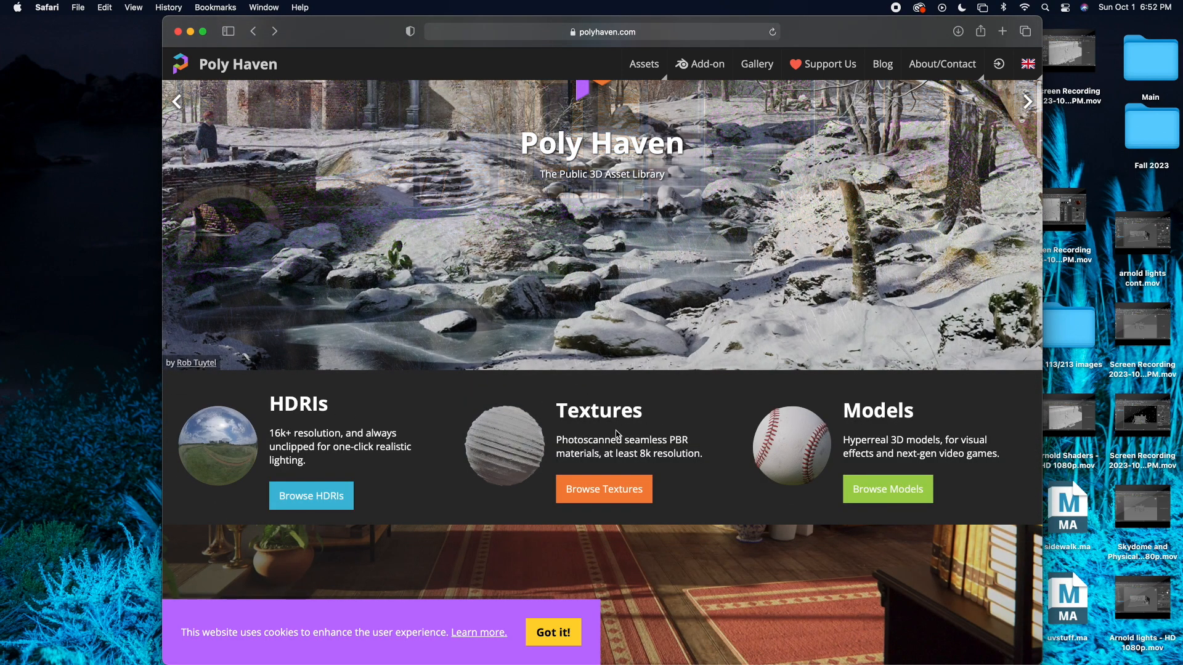
left_click(614, 491)
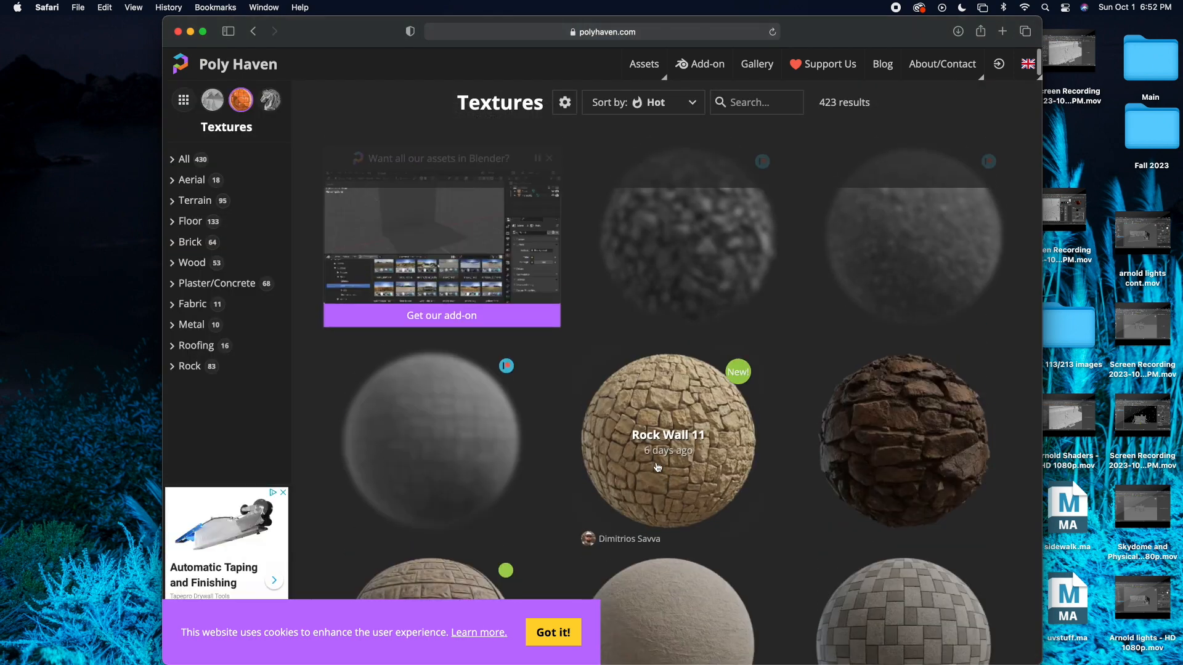
Step: Browse the textures and open the page of the Brick Wall 02 texture
scroll(631, 339, "down", 4)
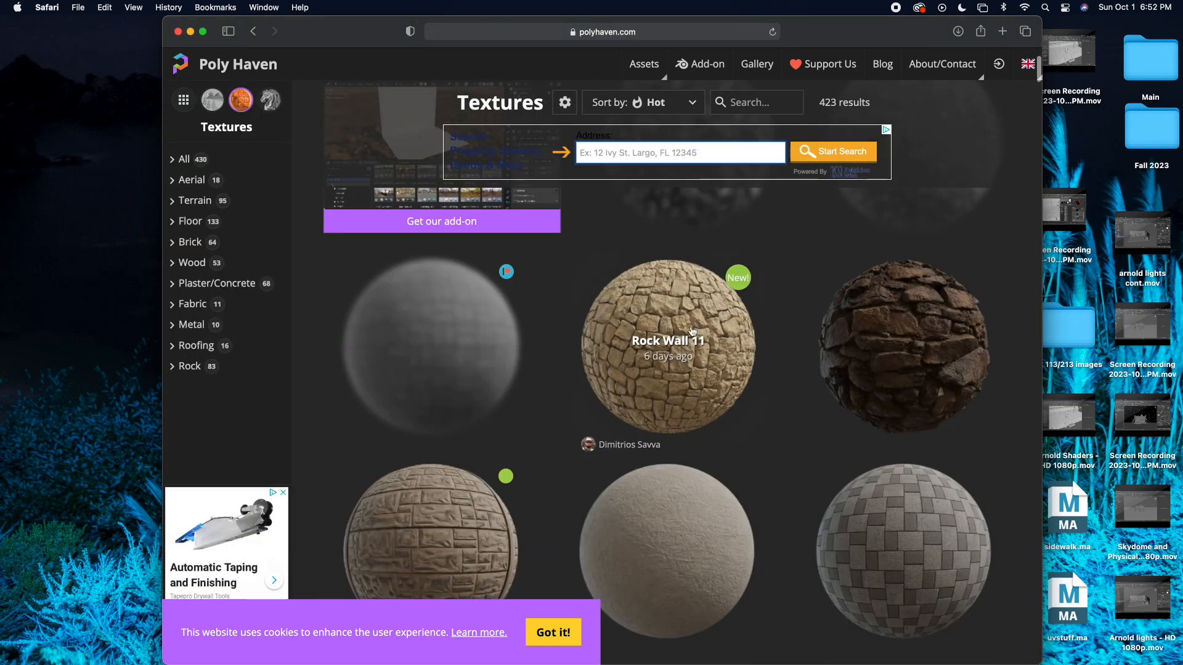
scroll(638, 333, "down", 3)
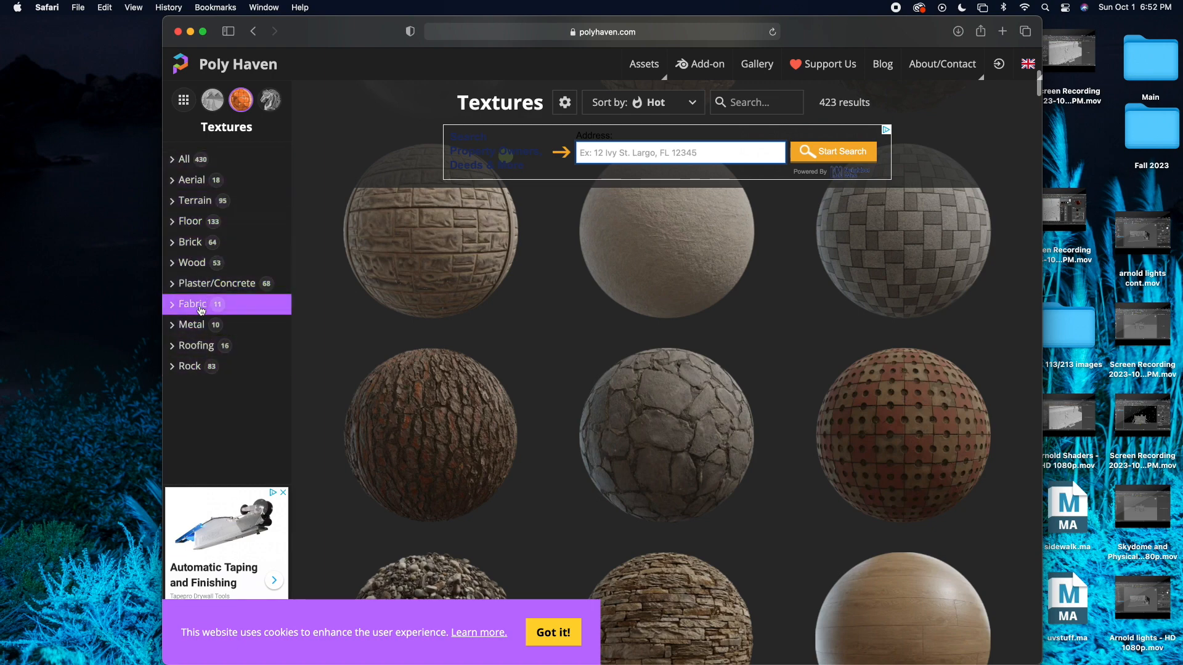
scroll(612, 338, "down", 3)
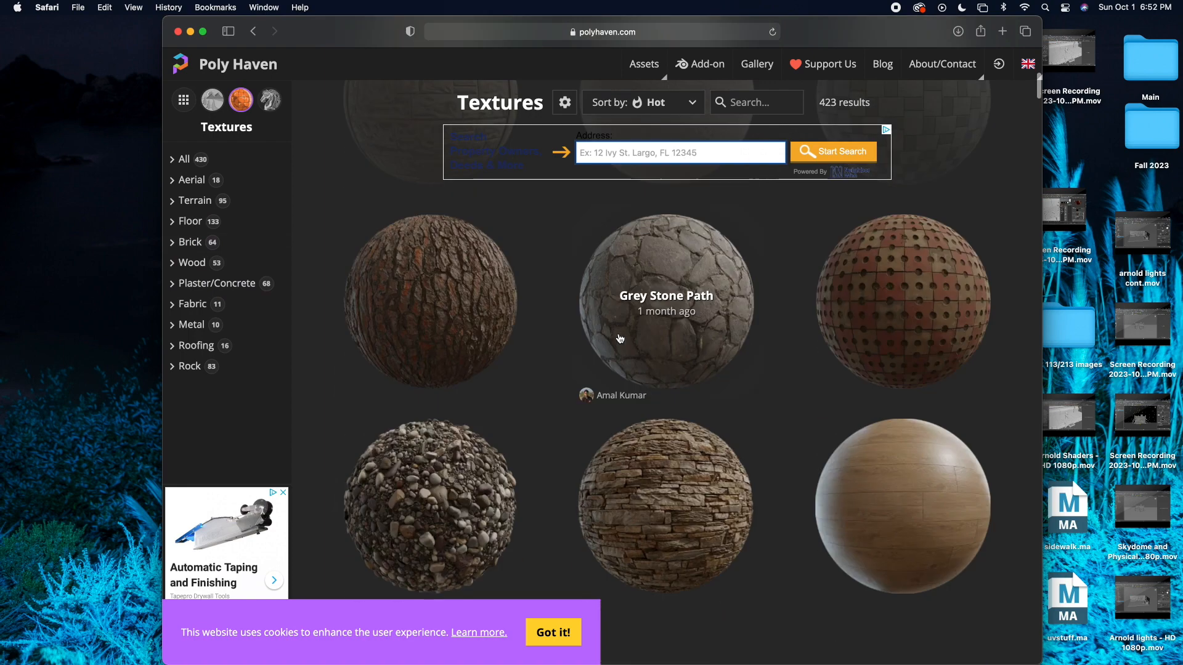
scroll(612, 343, "down", 10)
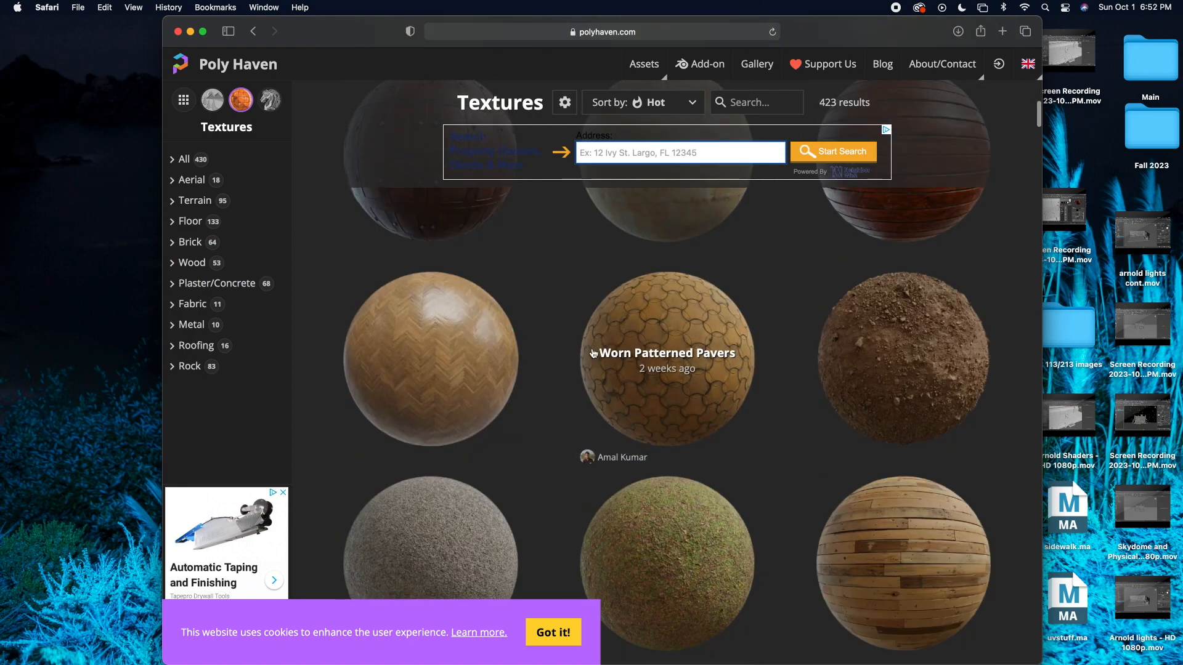
scroll(912, 388, "down", 3)
scroll(659, 370, "down", 5)
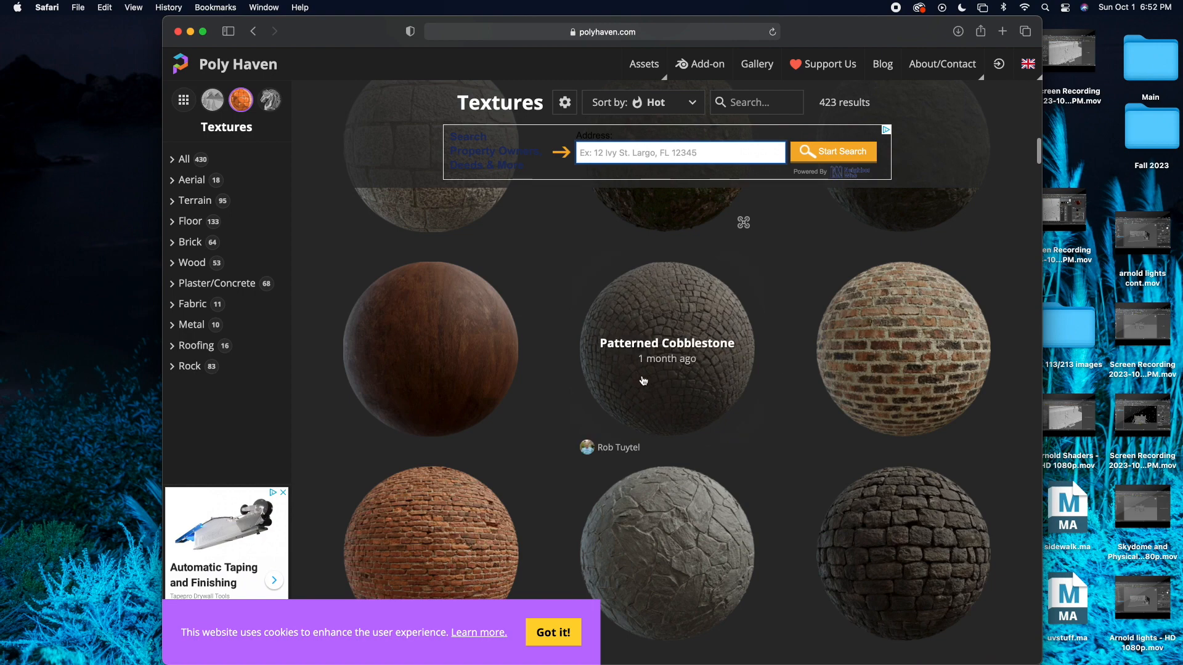
scroll(622, 372, "down", 2)
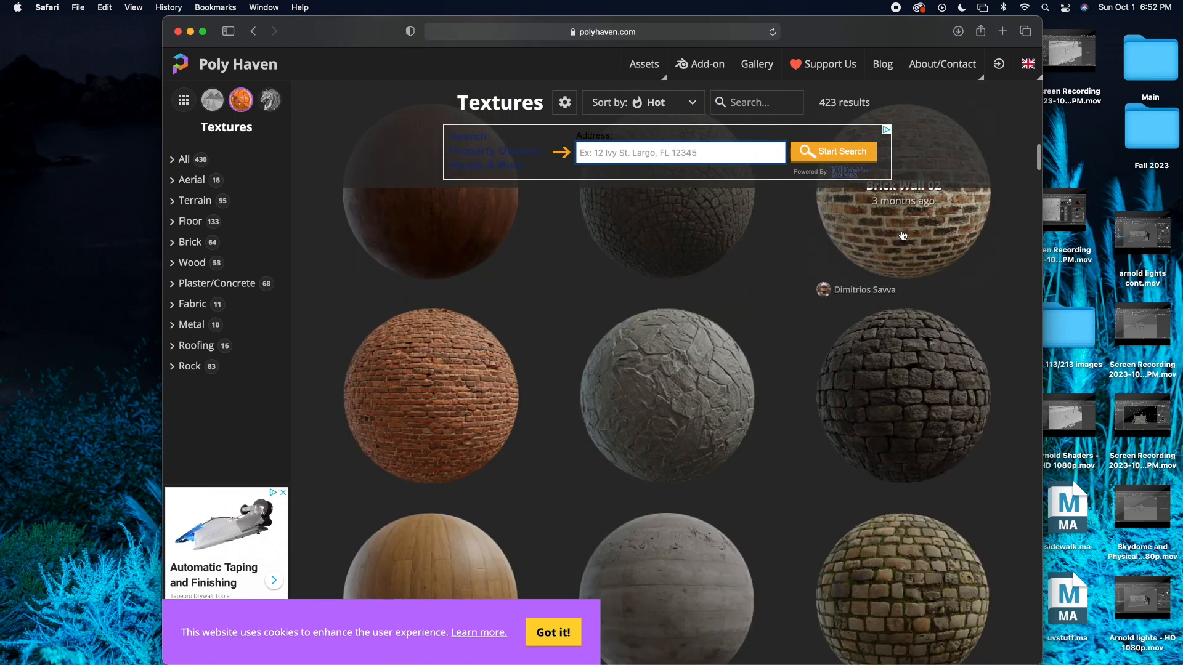
left_click(885, 254)
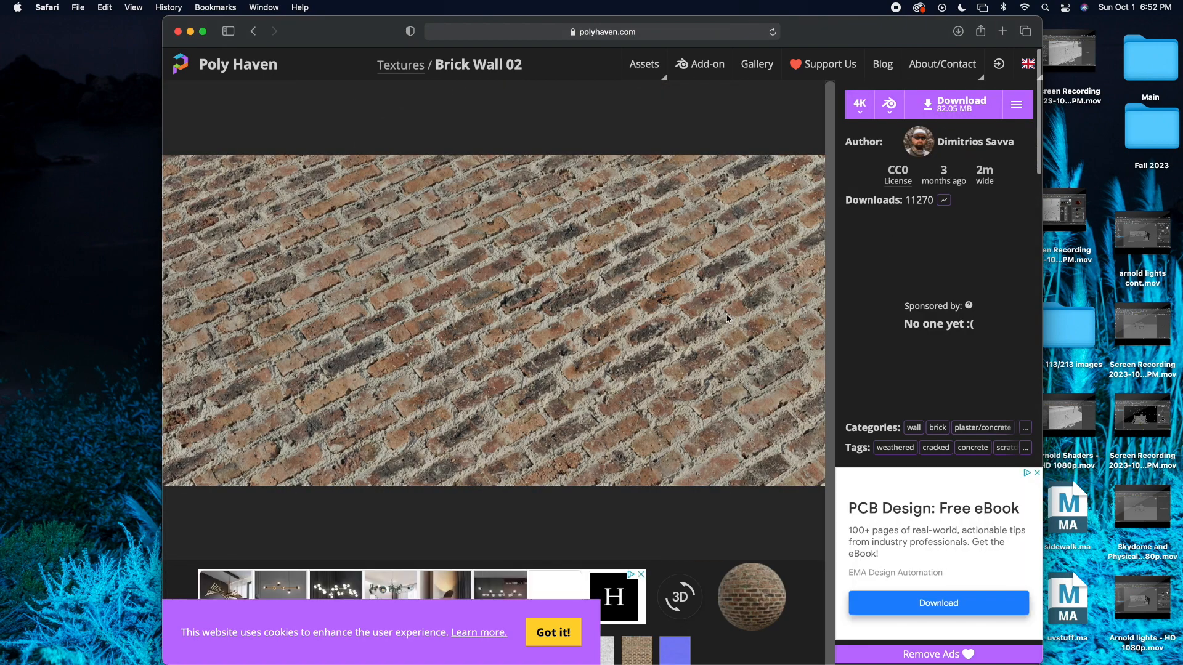
Step: Download Brick Wall 02 at 4K and move its Unknown-2 folder to the desktop, replacing the older folder
left_click(971, 105)
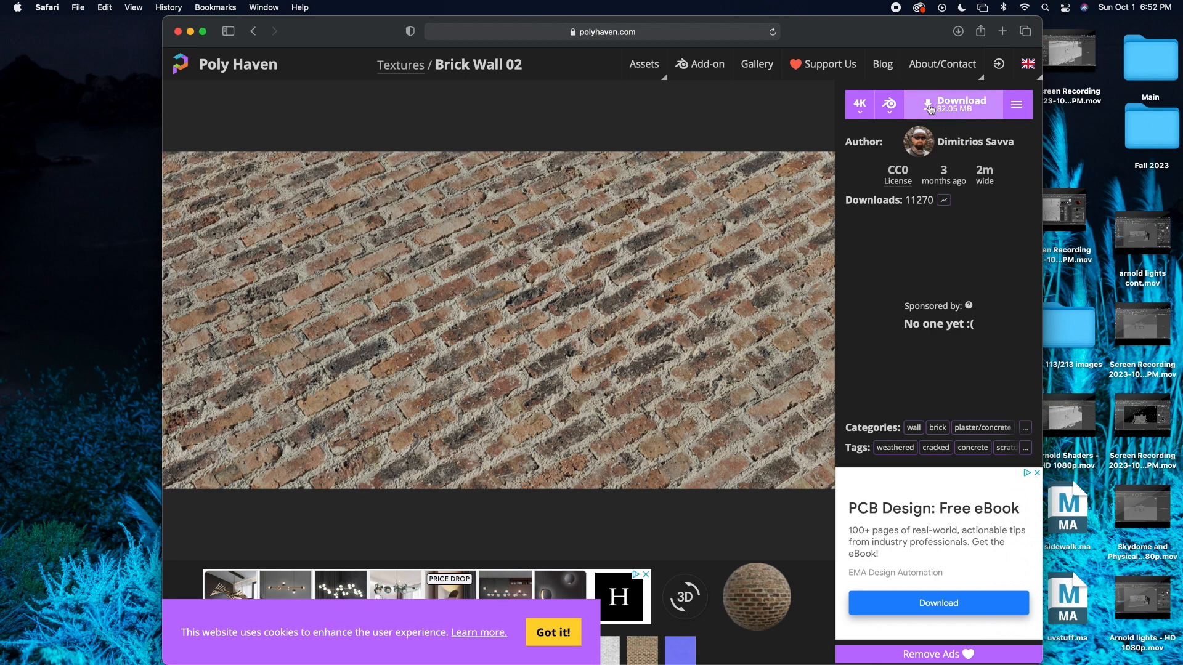
left_click(929, 109)
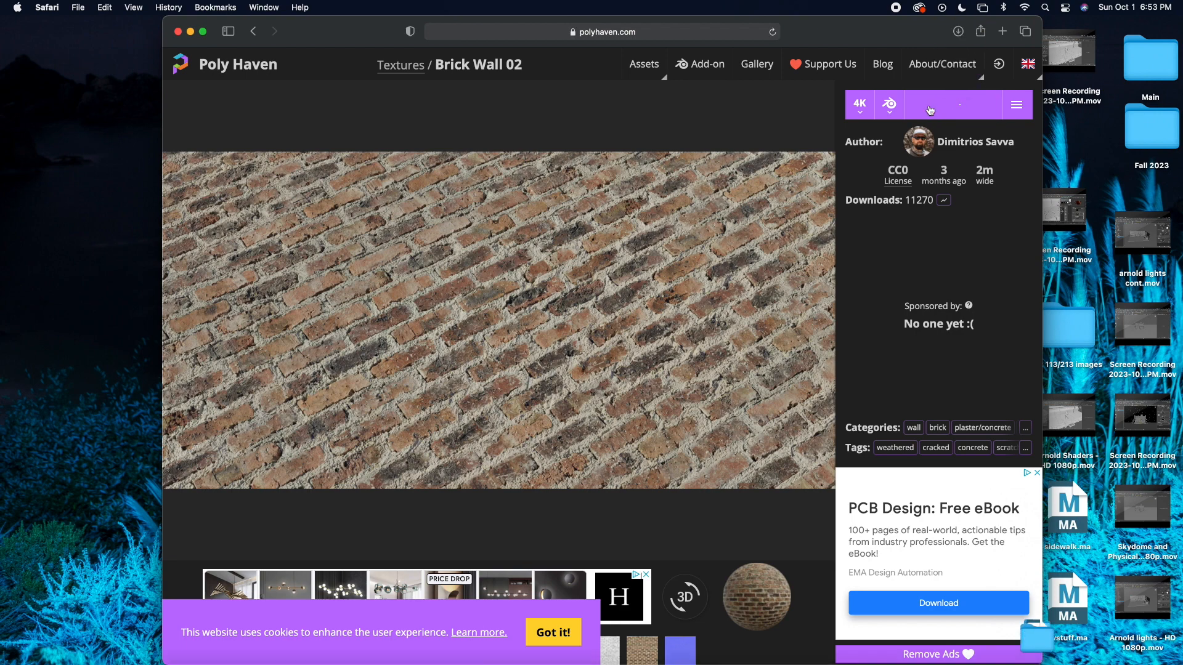
left_click(1045, 646)
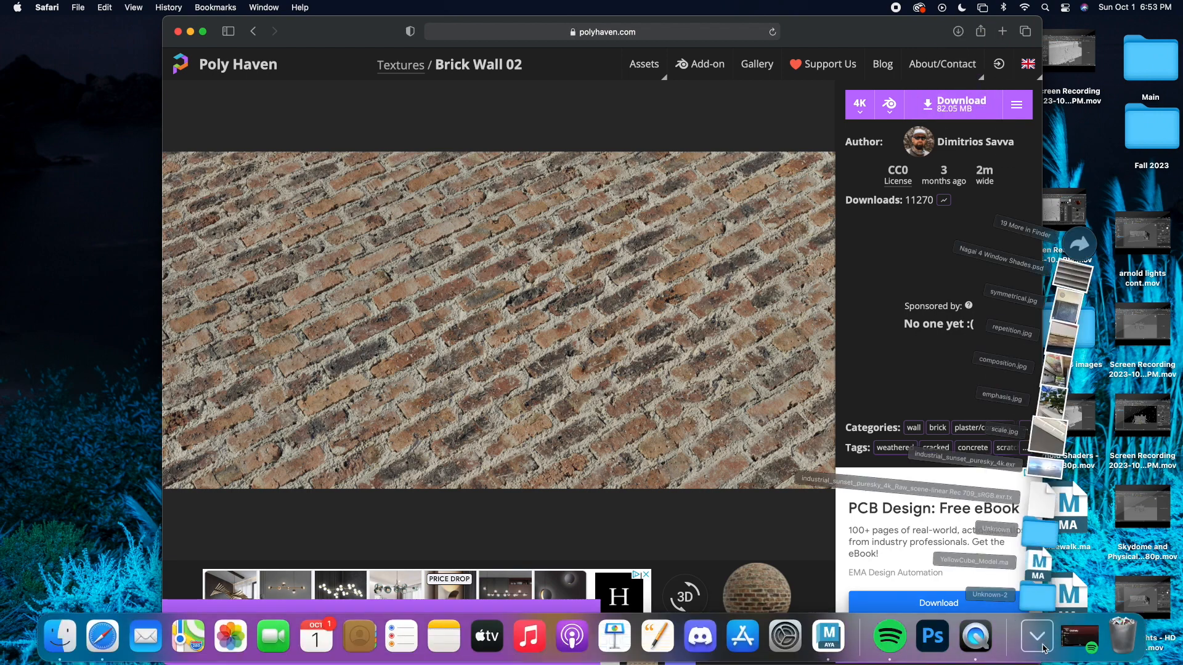
left_click_drag(1041, 585, 391, 450)
key("F11")
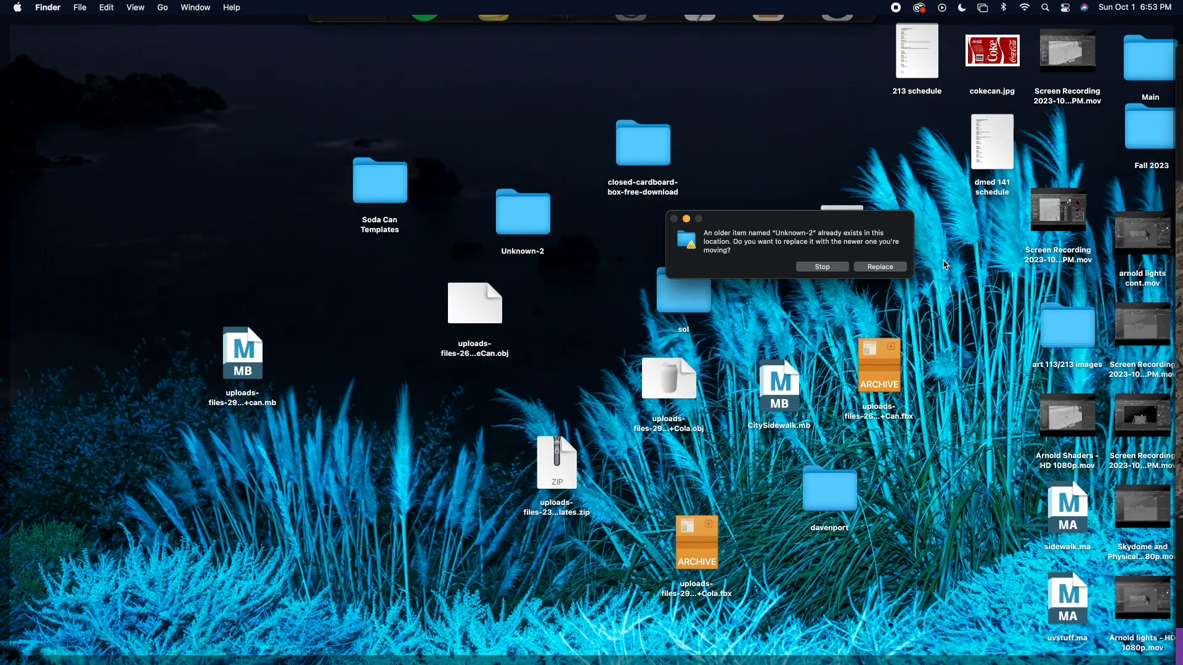
left_click(878, 267)
key("F11")
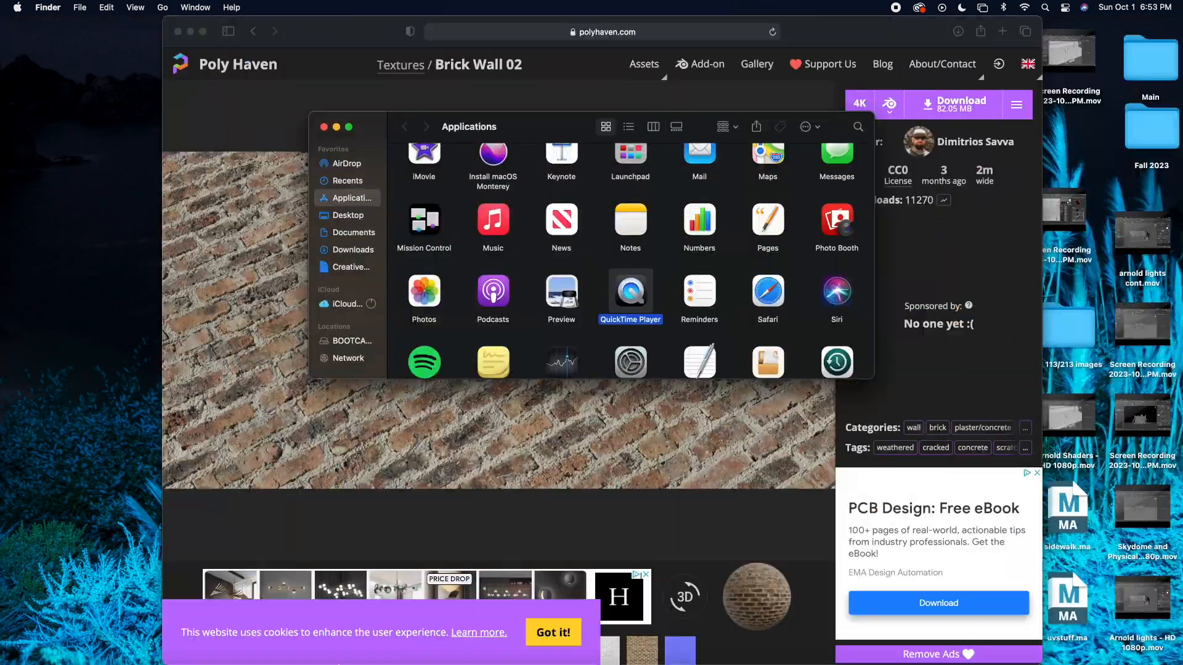
Step: Switch back to Maya and assign a new Arnold aiStandardSurface material to the cube
mouse_move(887, 662)
left_click(828, 642)
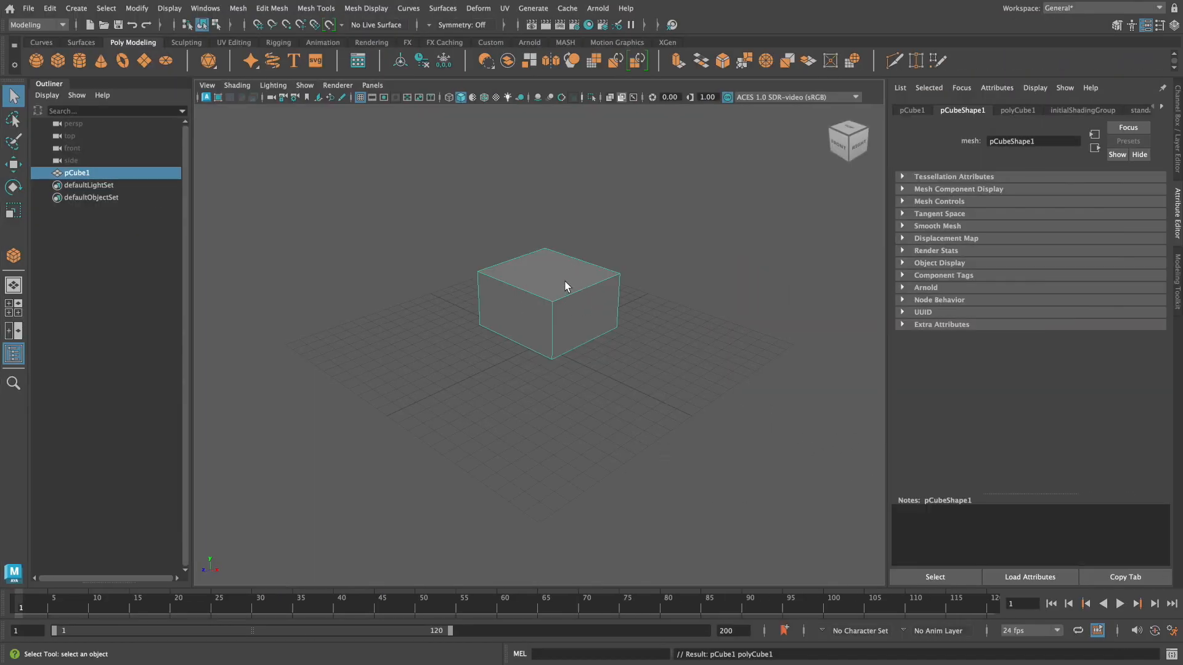
right_click_drag(564, 286, 583, 598)
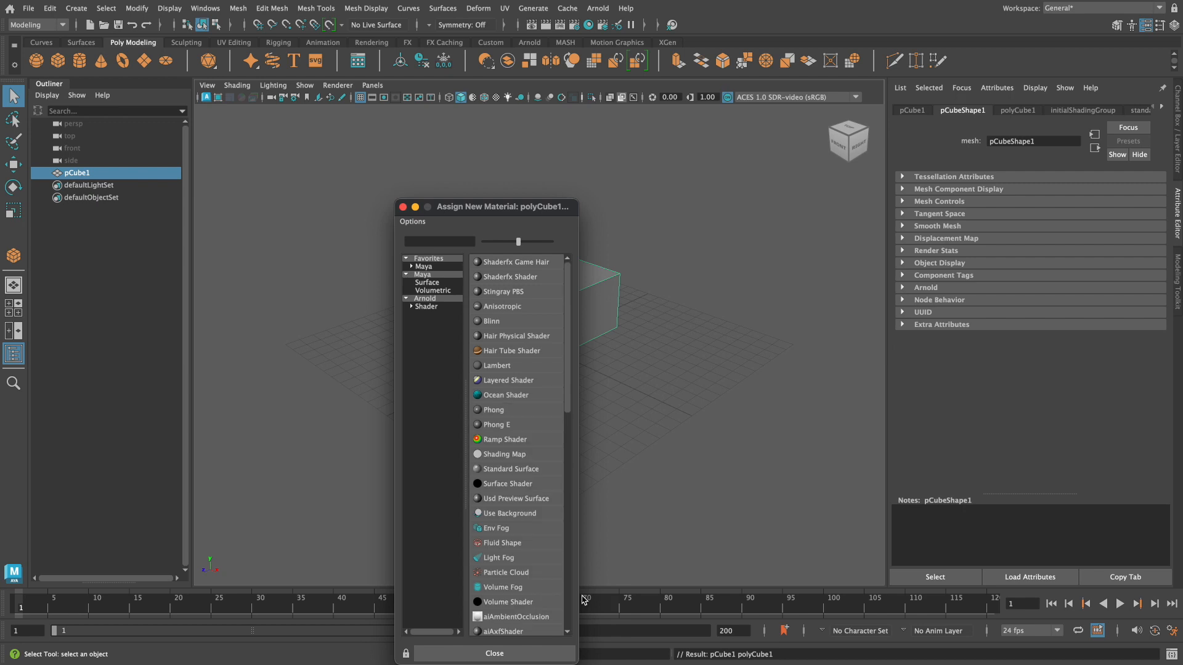
left_click(431, 306)
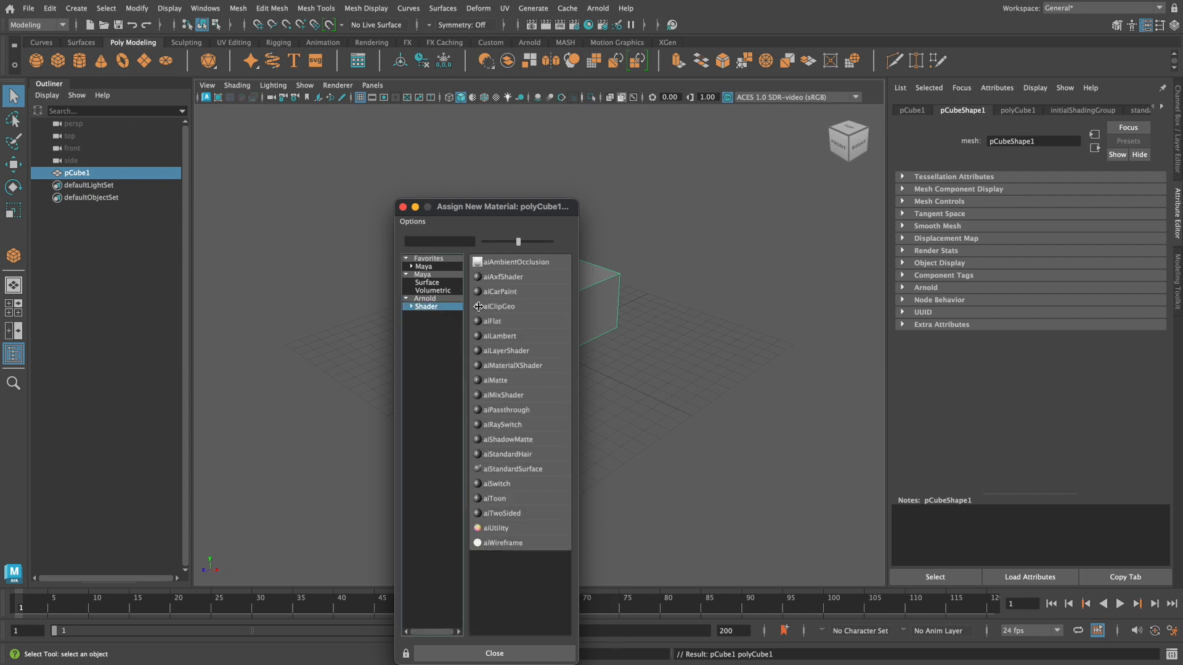
left_click(510, 471)
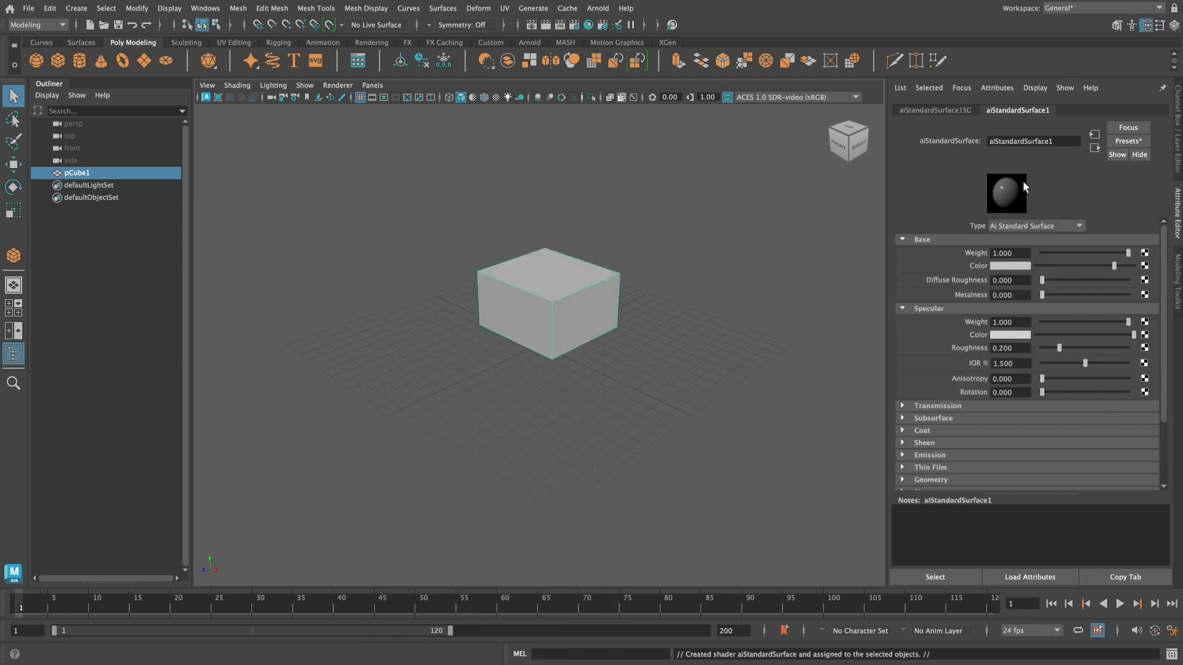
Step: Connect a File texture to the material's base color and load brick_wall_02_diff_4k.jpg from the textures folder inside Desktop/Unknown-2
left_click(1145, 266)
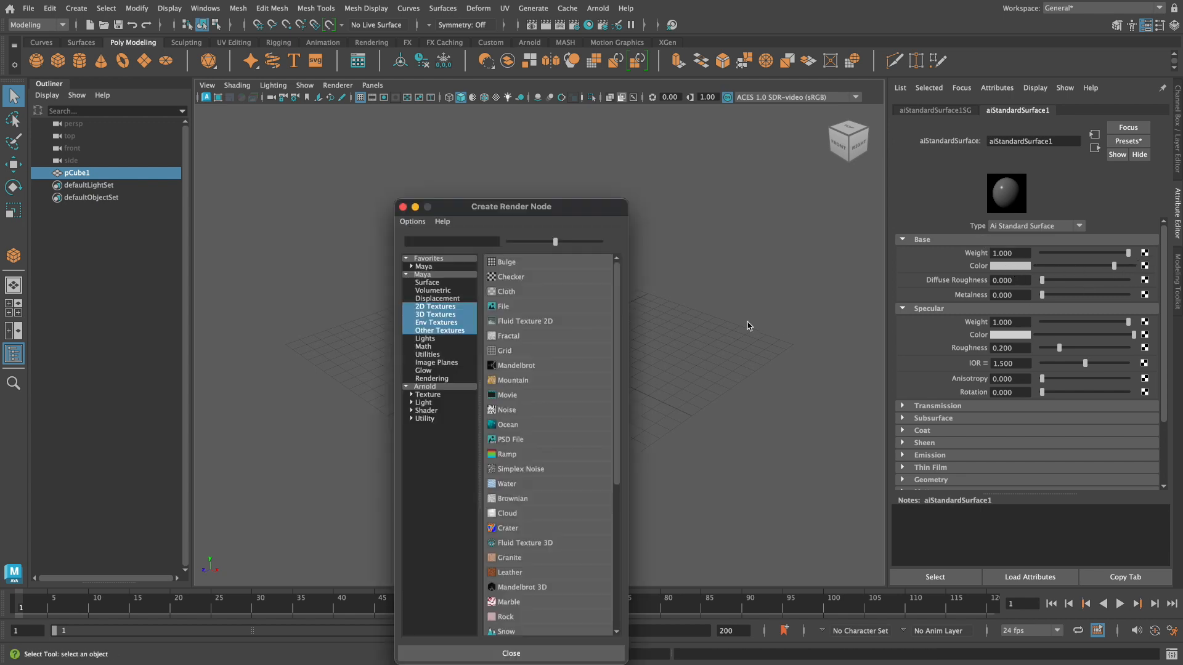
left_click(499, 306)
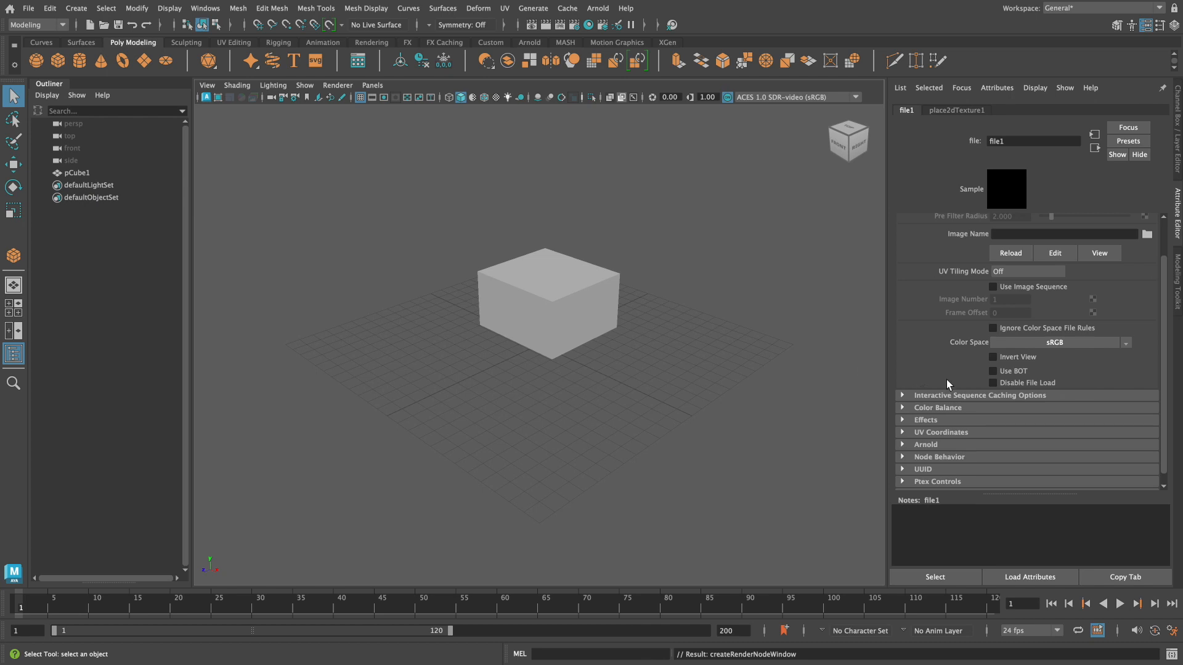
left_click(1147, 235)
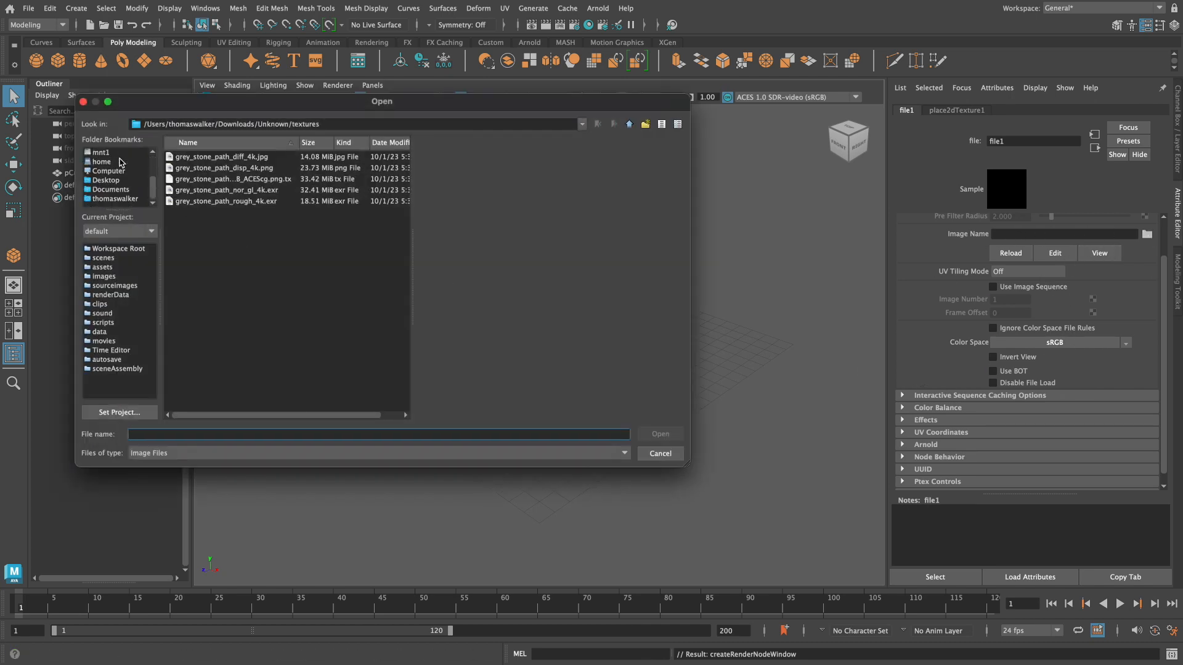
left_click(105, 180)
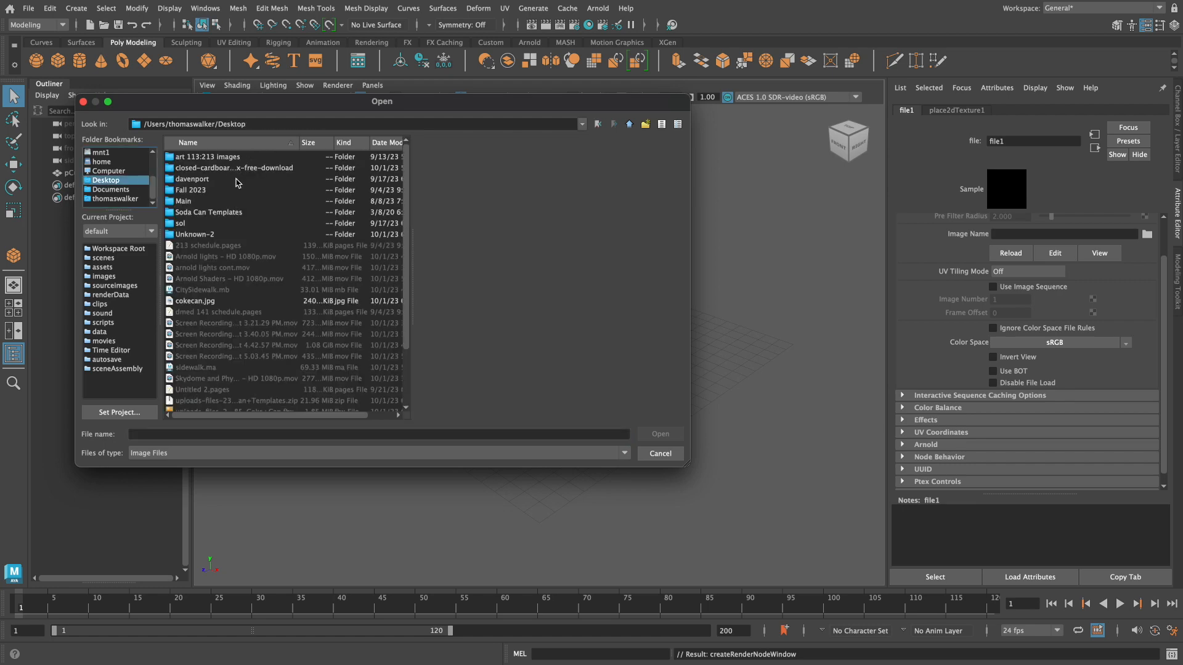
double_click(173, 235)
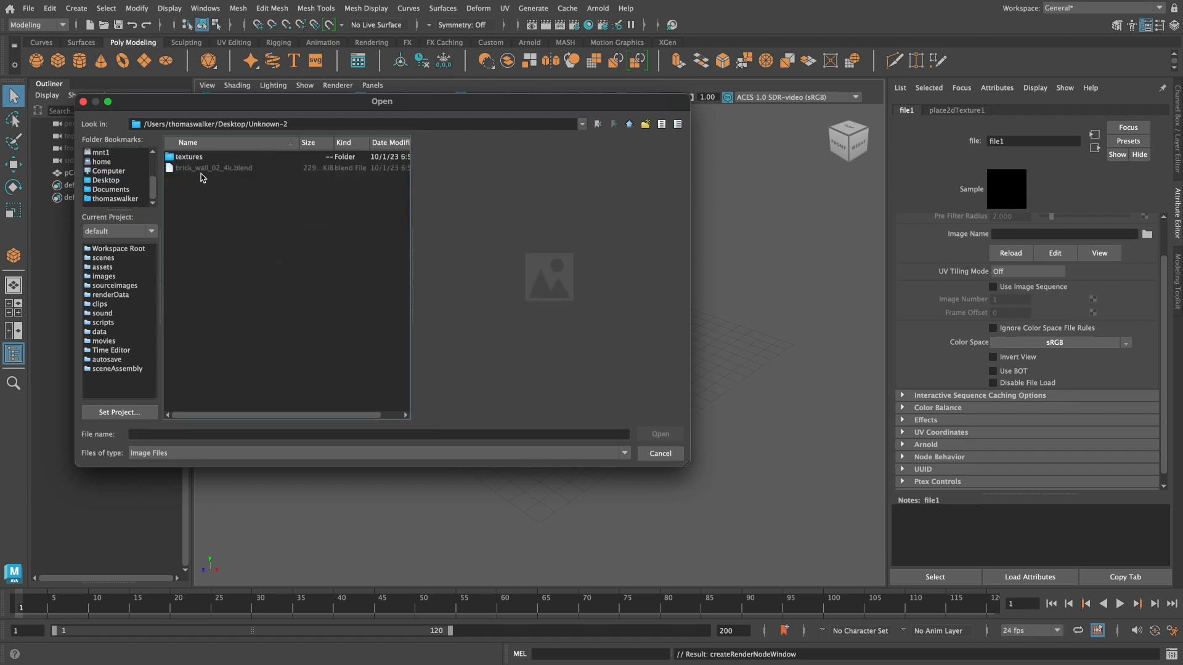
double_click(183, 158)
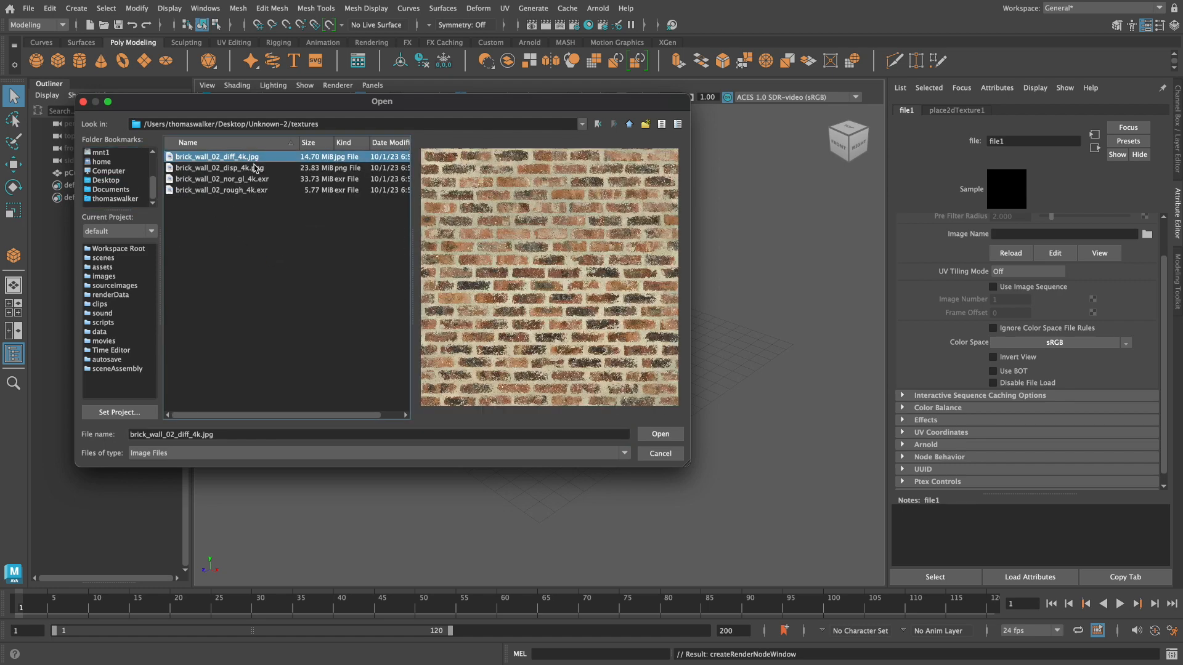
left_click(258, 169)
left_click(255, 180)
left_click(255, 168)
left_click(253, 158)
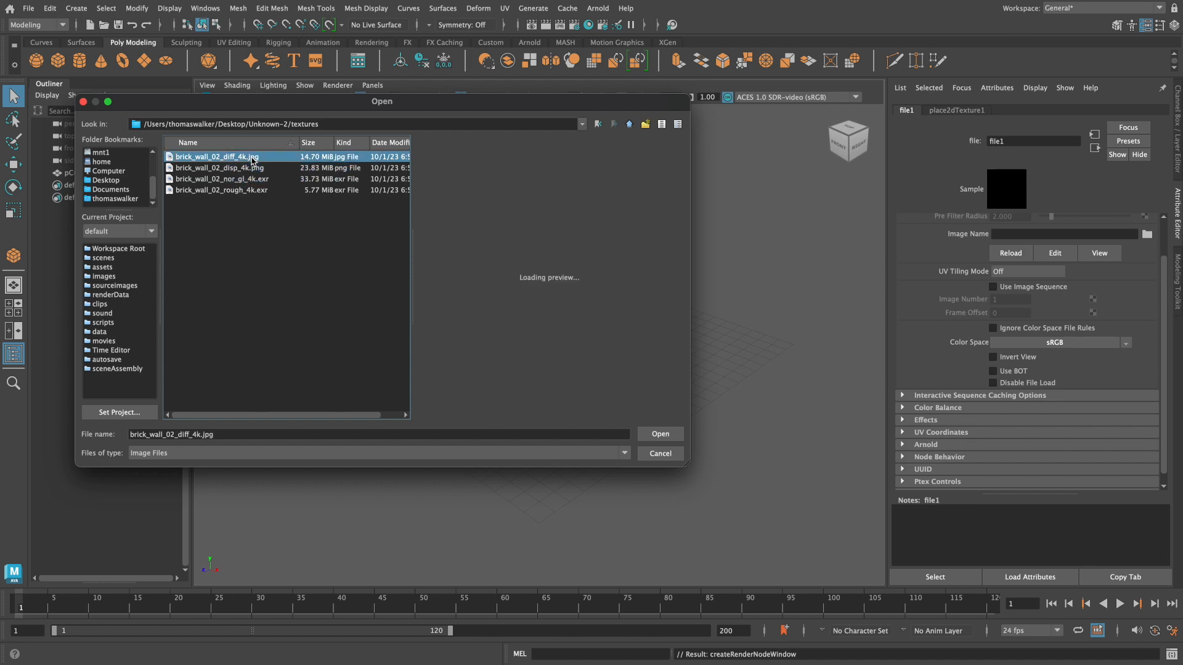
left_click(658, 435)
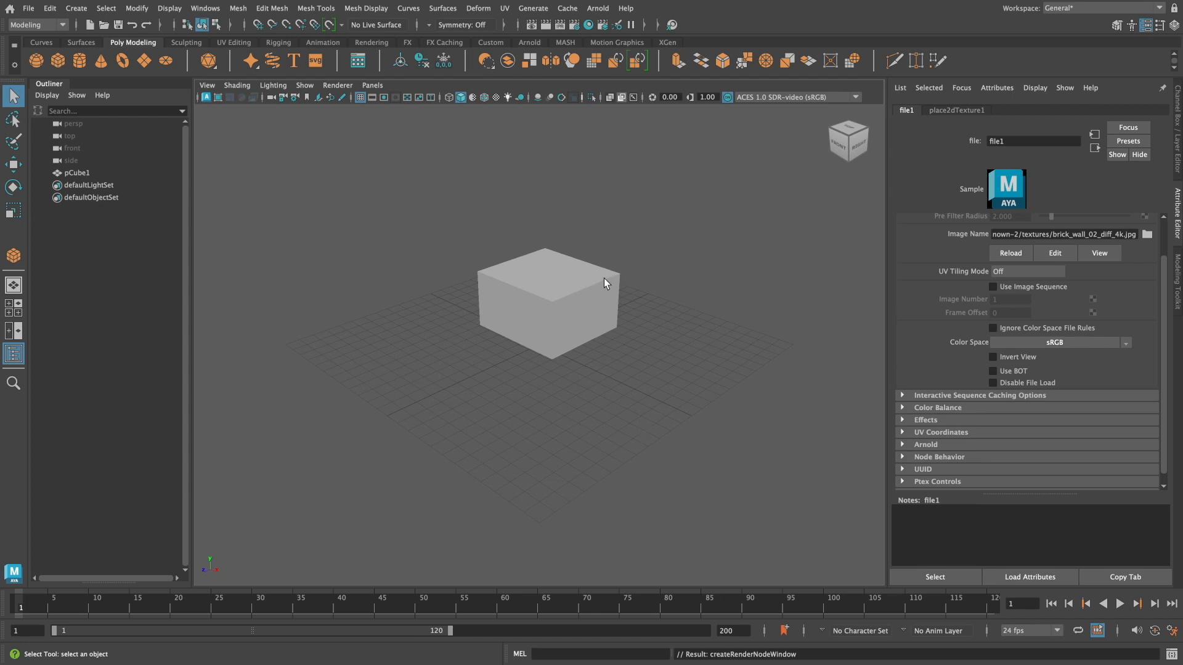
Step: Display textures in the viewport to show the brick image on the cube
key("6")
left_click_drag(672, 321, 591, 311, "alt")
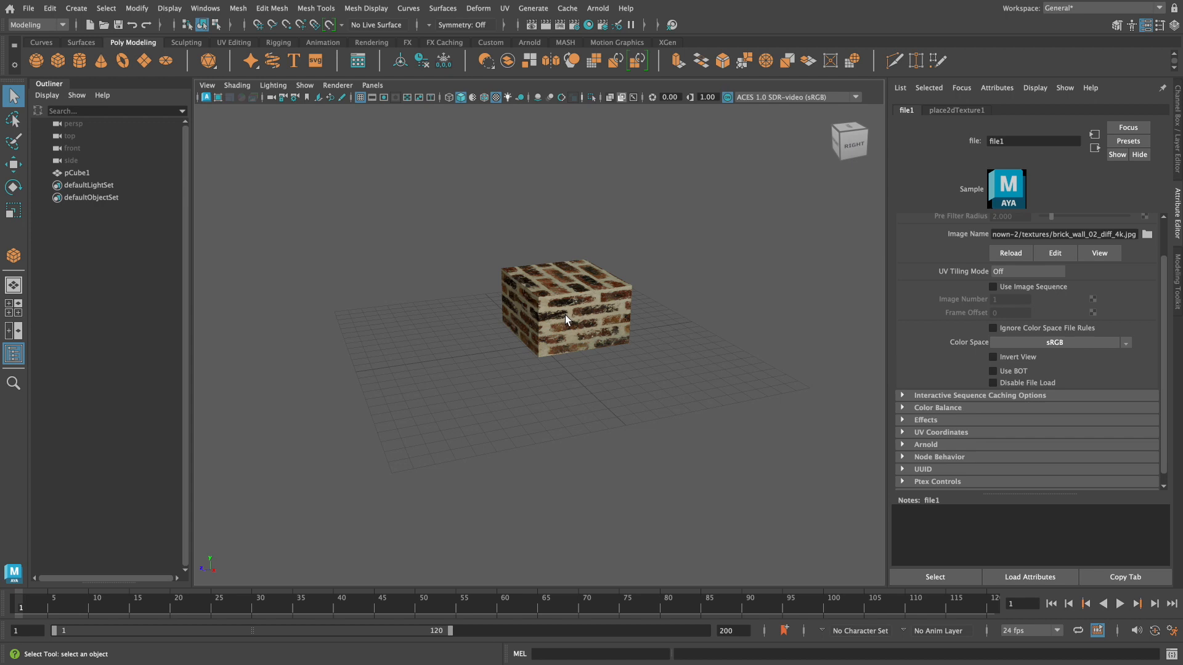
left_click(505, 9)
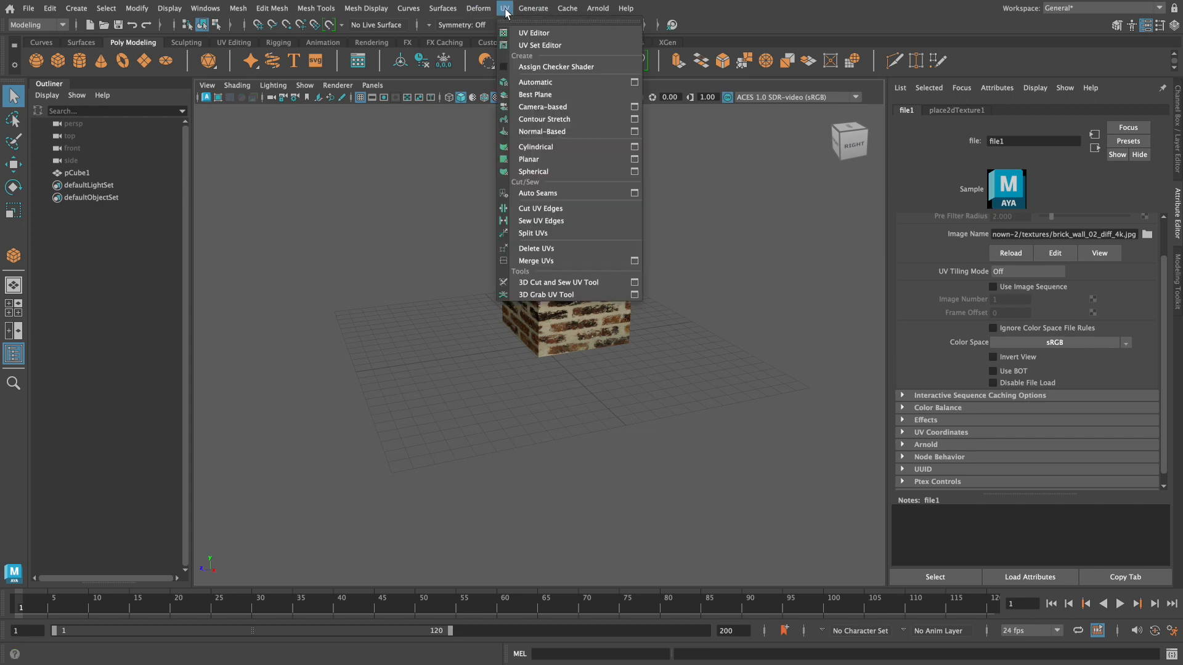
left_click(533, 33)
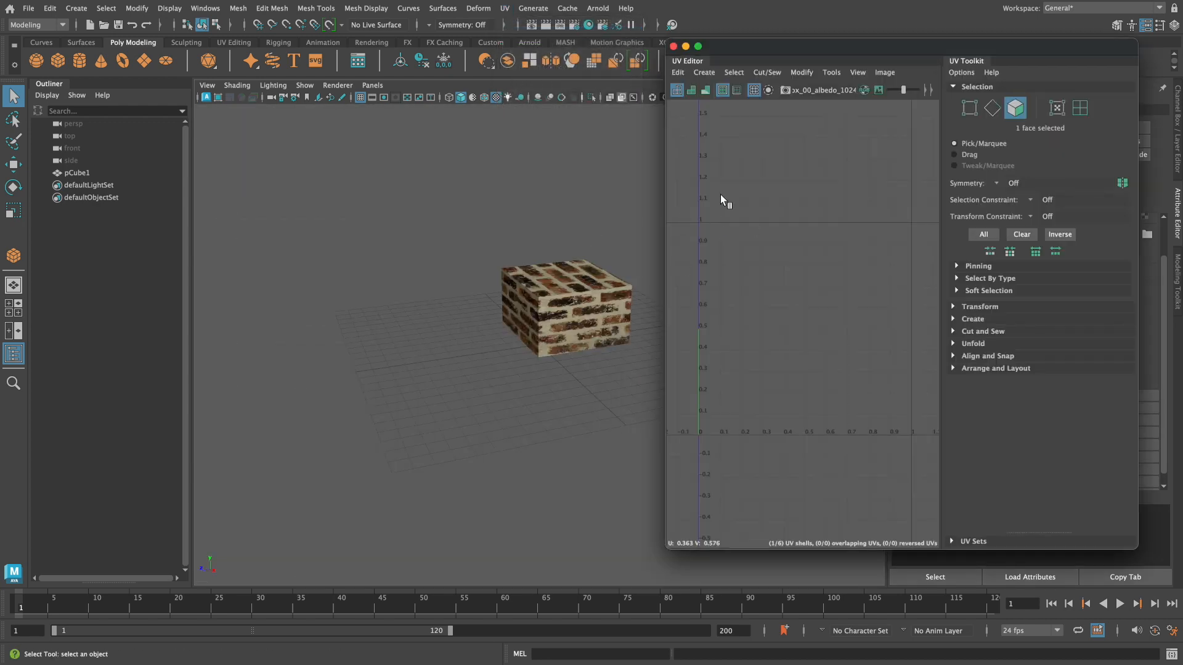
left_click(593, 183)
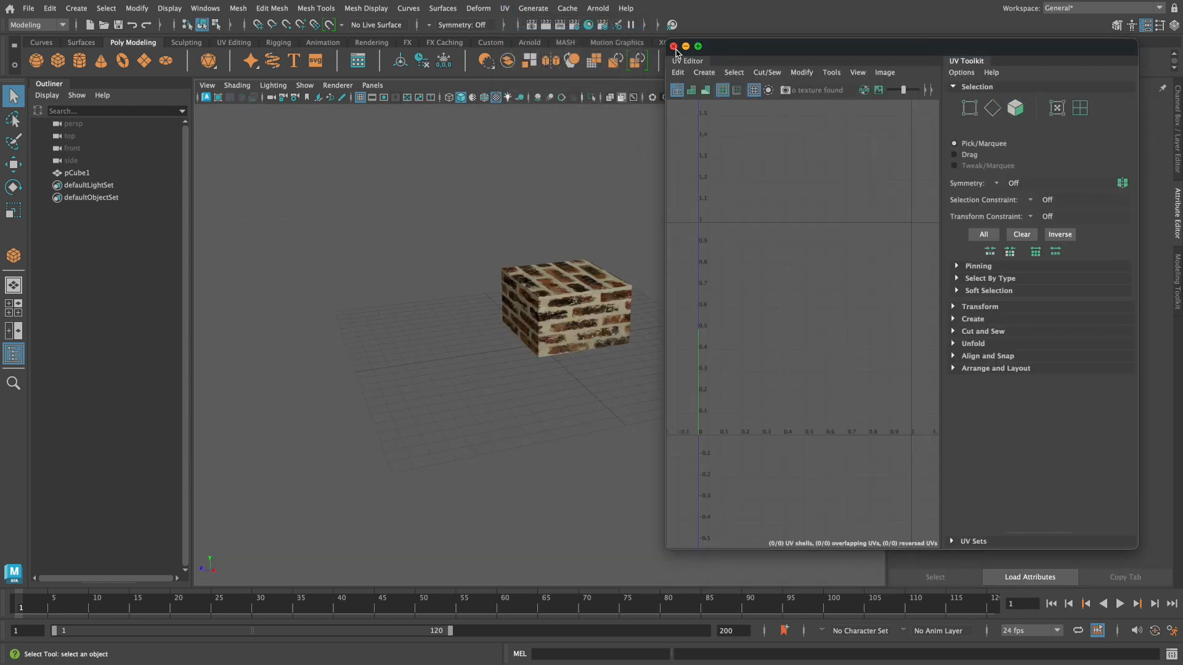
left_click(673, 46)
Step: Delete the brick-textured cube and create a new polygon cube as a rectangular box near the grid's centre
left_click_drag(482, 226, 616, 360)
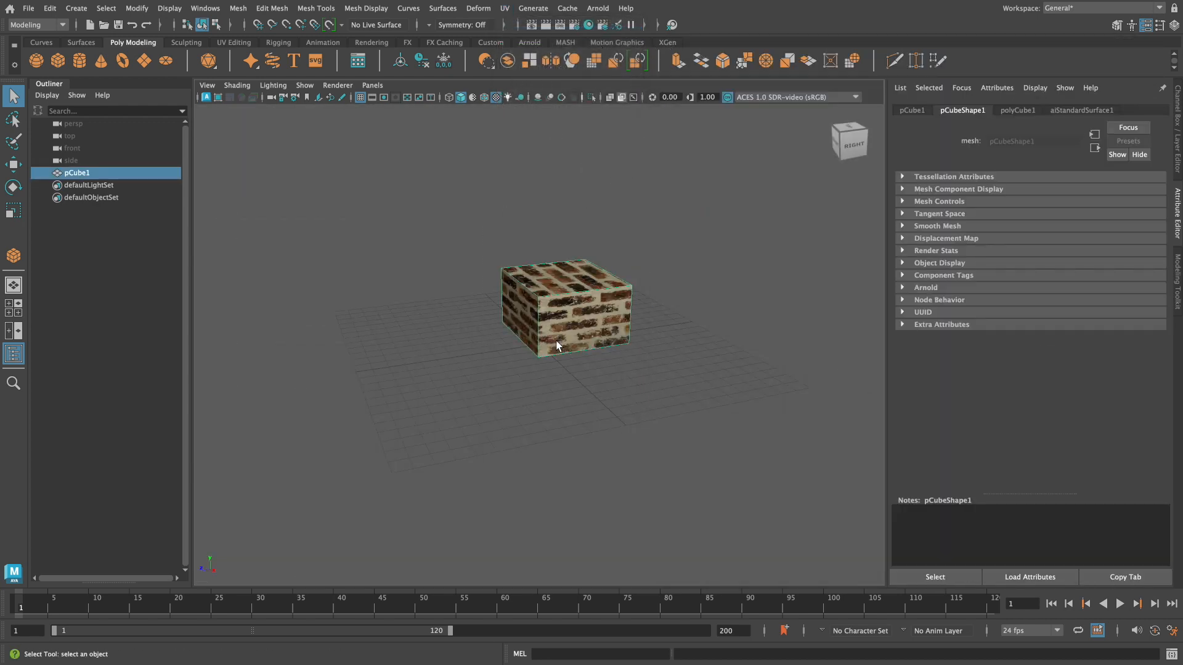
key("Delete")
left_click(58, 61)
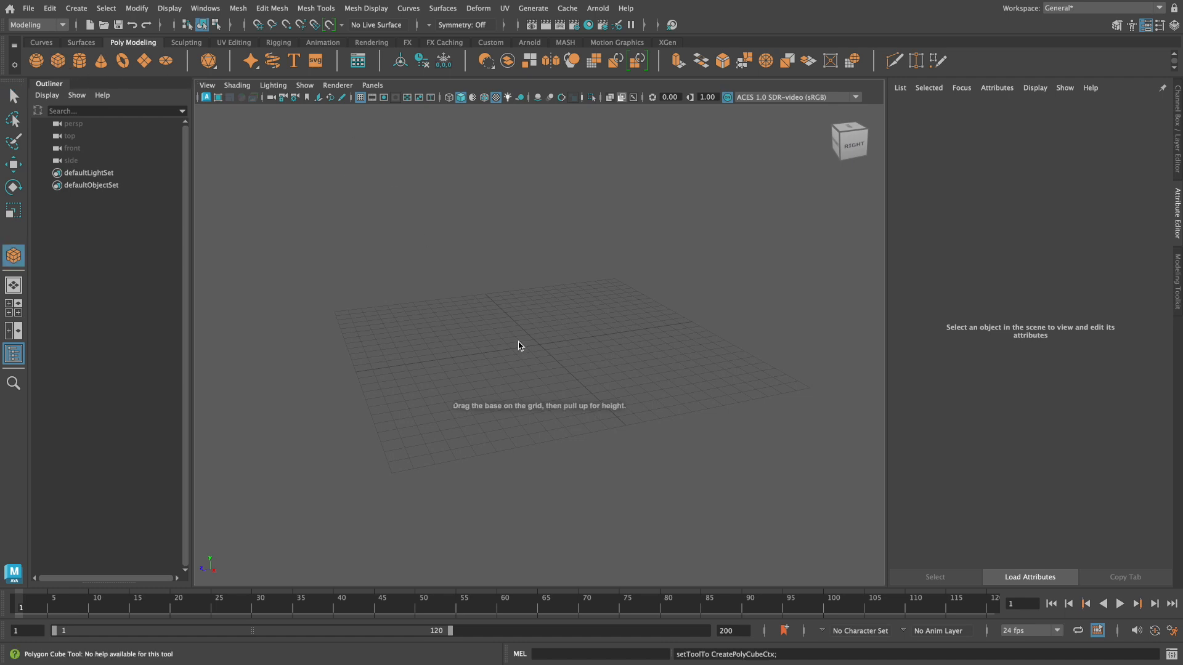
left_click_drag(509, 332, 558, 282)
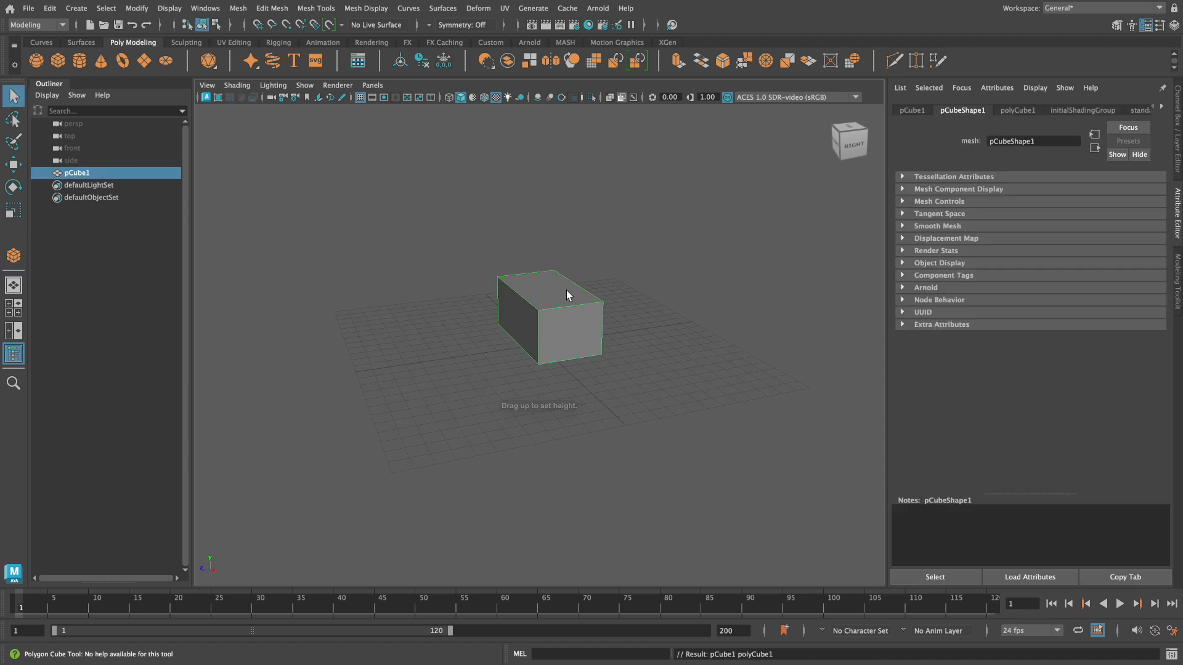
Step: Examine the new box's default UV layout in the UV Editor and close the editor
left_click(504, 9)
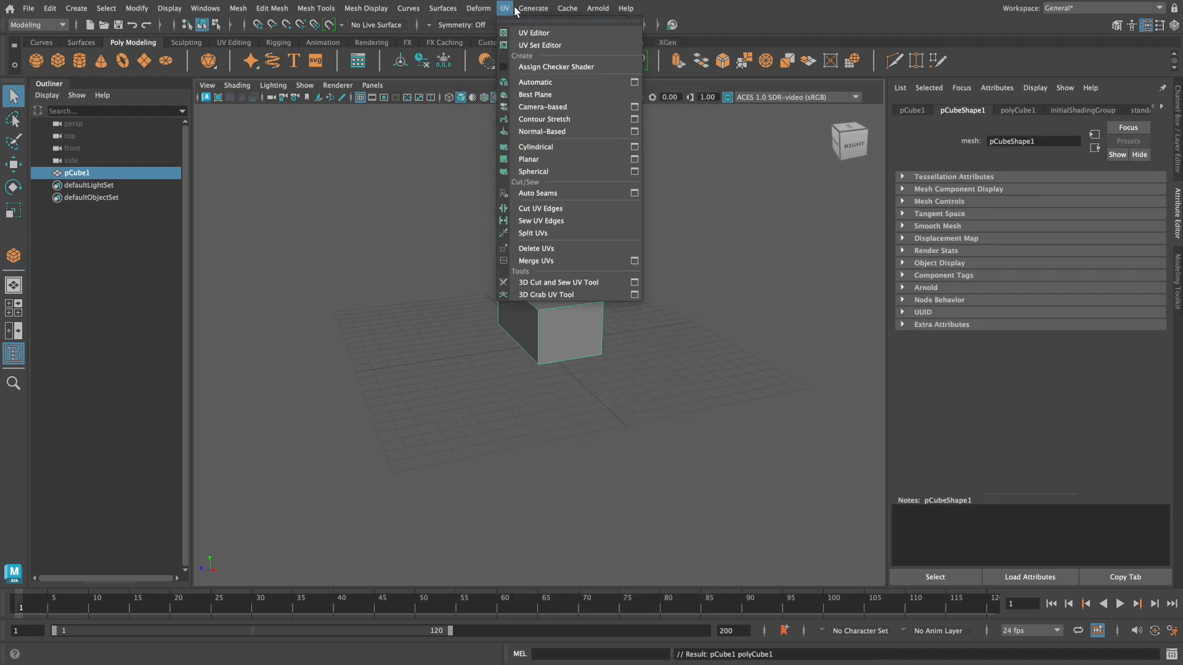
left_click(533, 33)
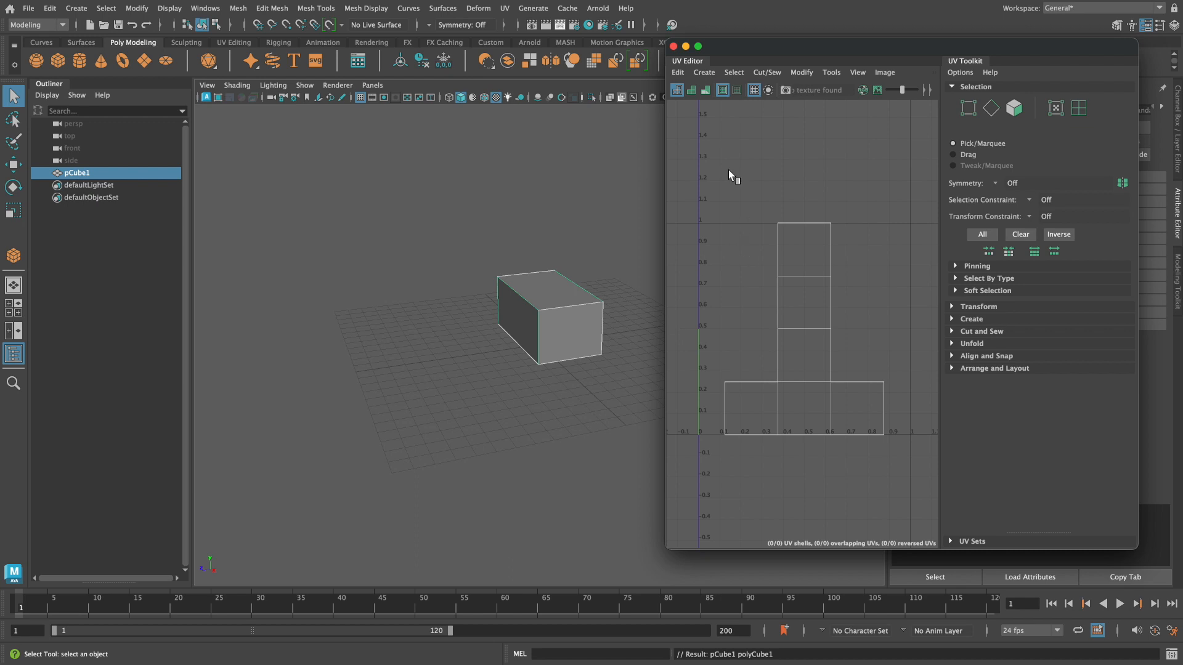
left_click(674, 47)
Step: Apply Automatic UV mapping to the box
left_click(504, 9)
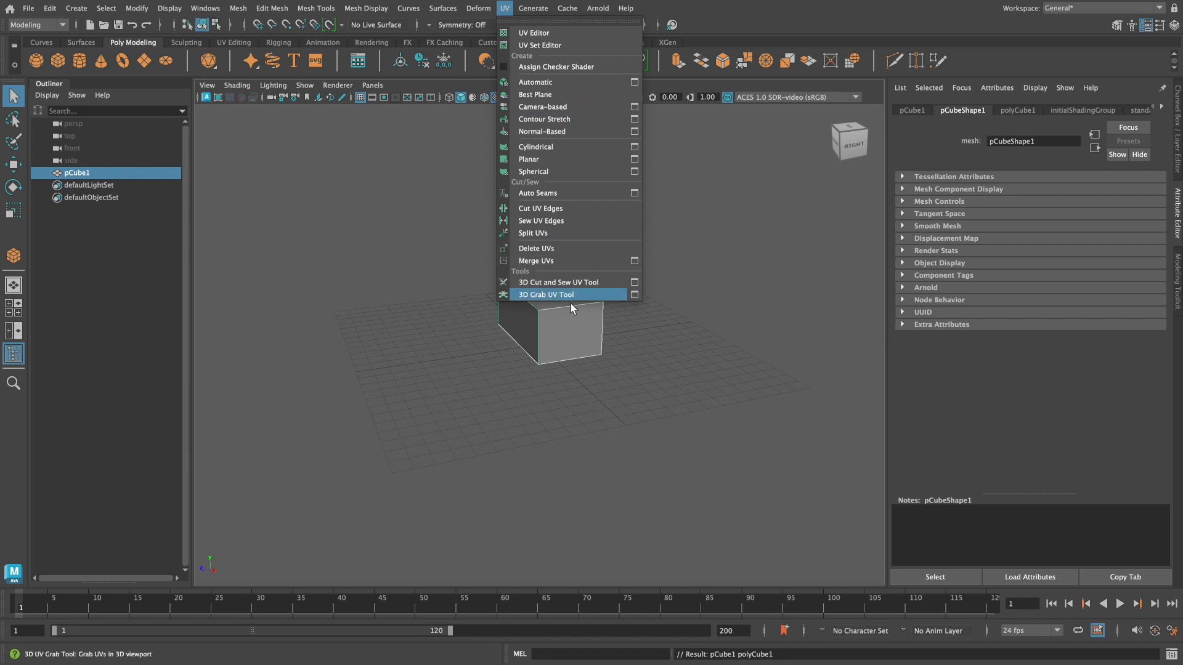
left_click(675, 331)
left_click_drag(651, 289, 575, 203, "alt")
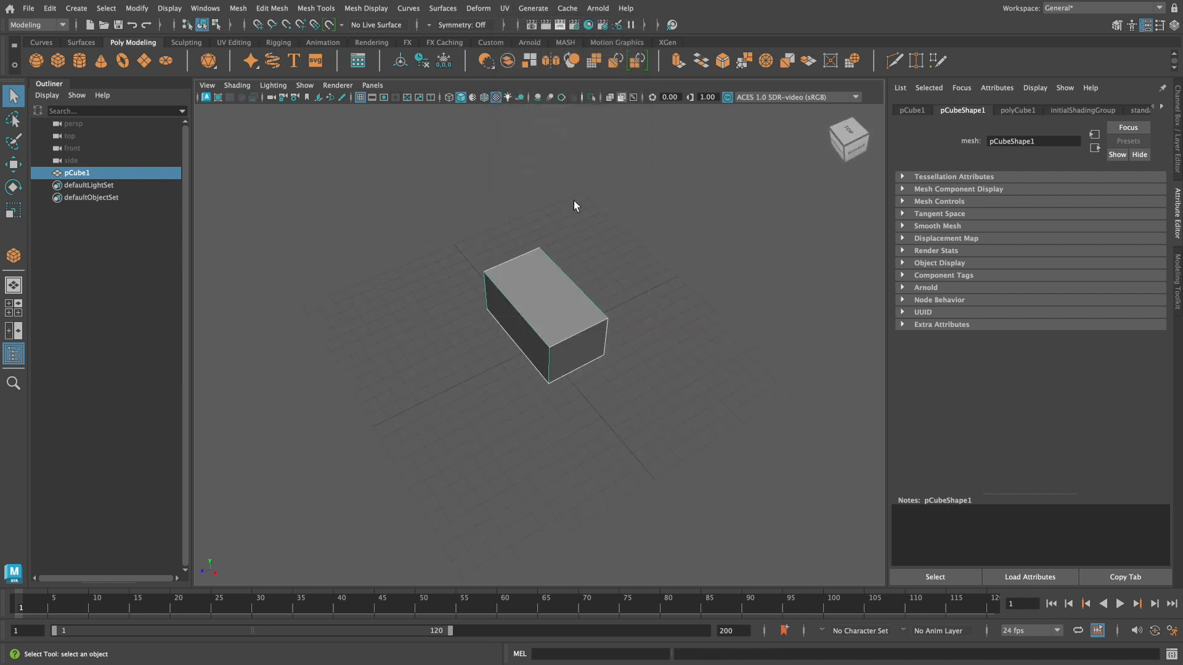
left_click(504, 8)
left_click(526, 81)
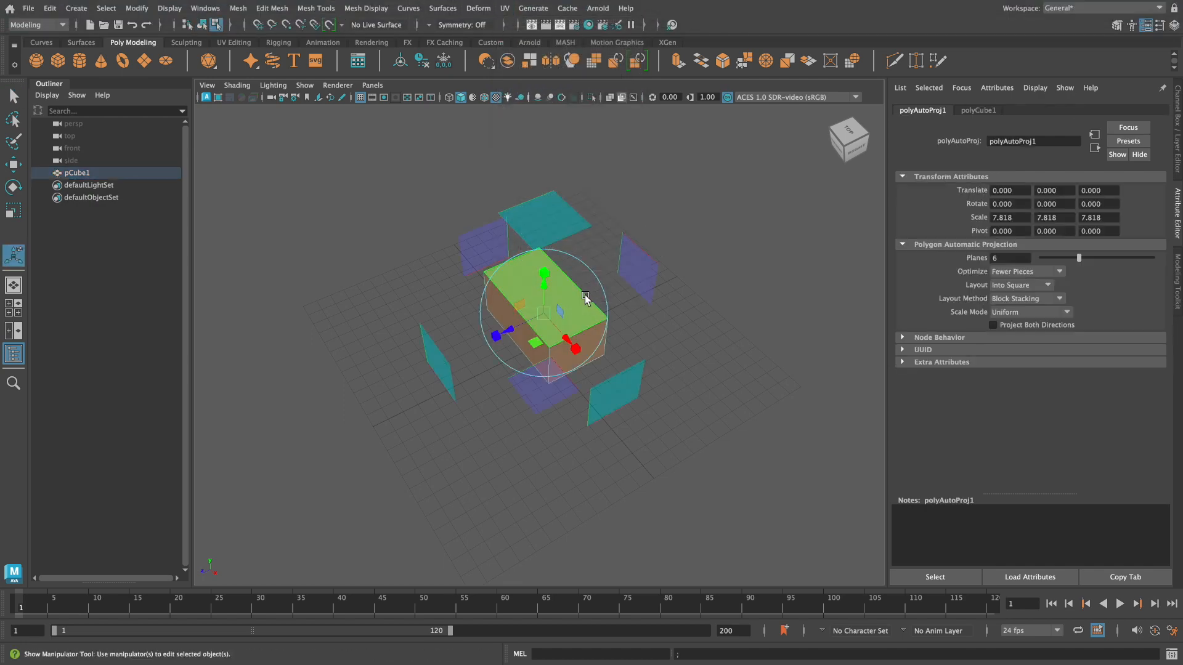
left_click_drag(555, 288, 550, 262, "alt")
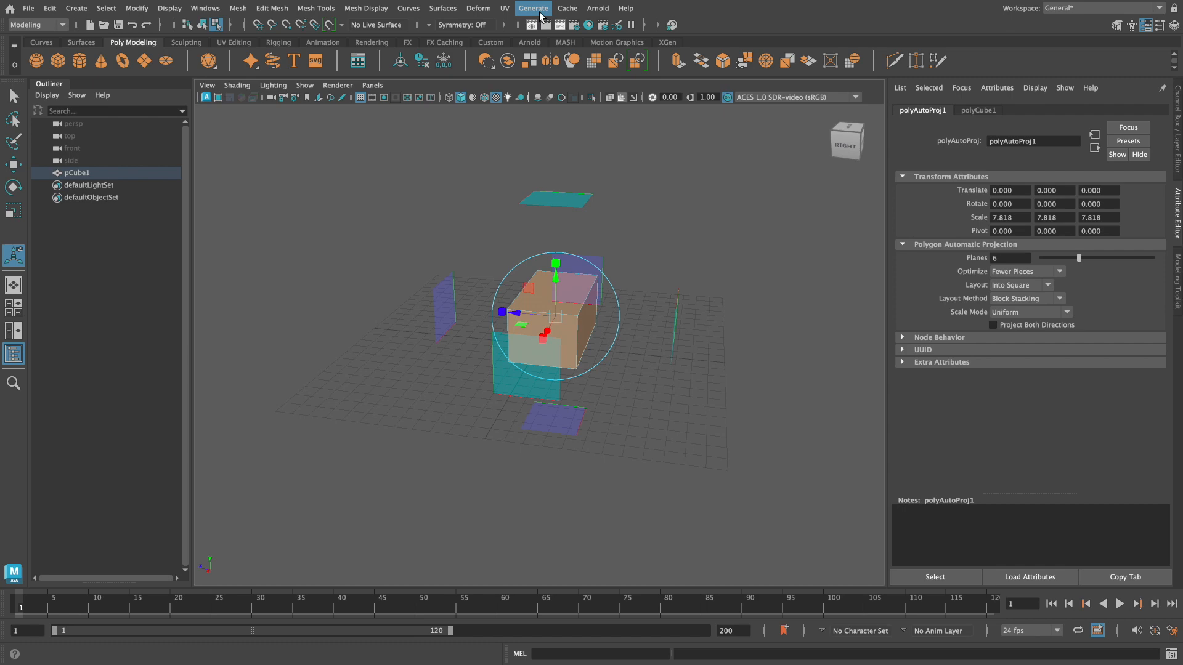
Step: Inspect the box's projected UV shells in the UV Editor, selecting its top face to match it with its shell
left_click(504, 8)
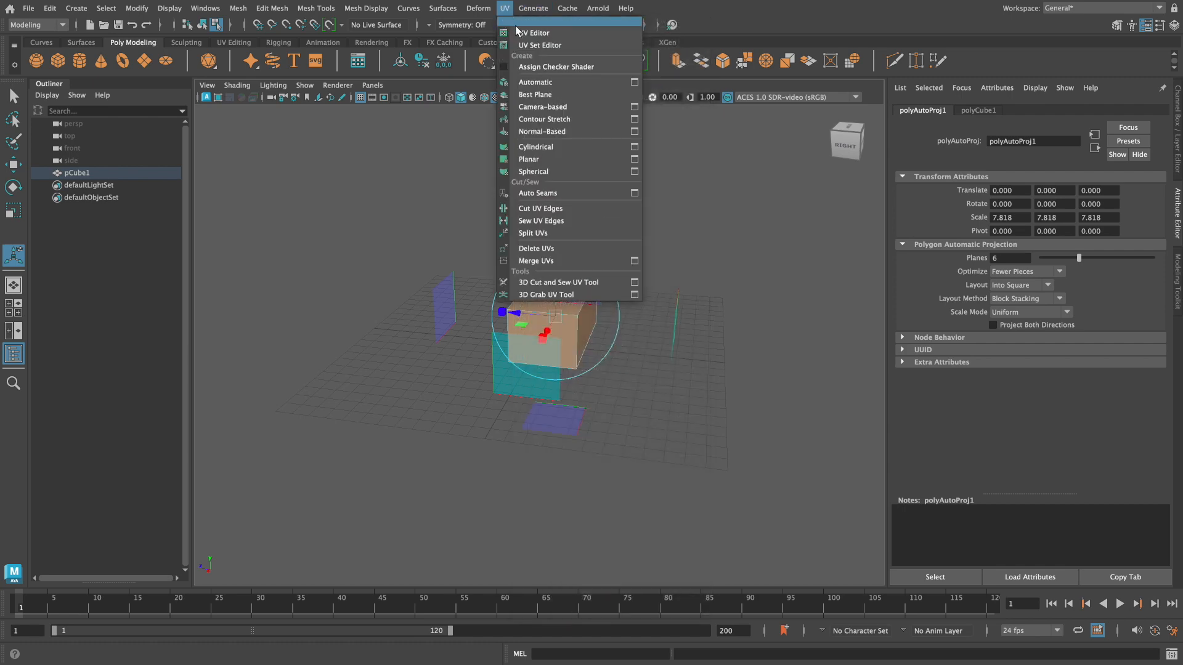
left_click(534, 33)
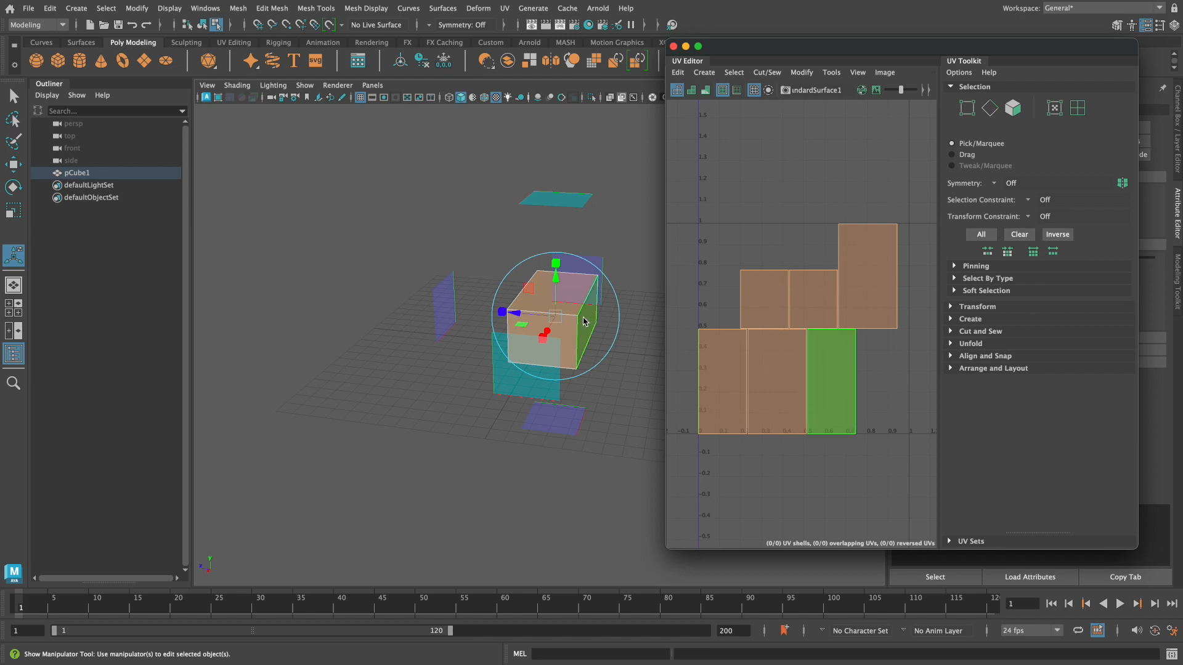
left_click_drag(583, 322, 543, 269, "alt")
left_click(764, 302)
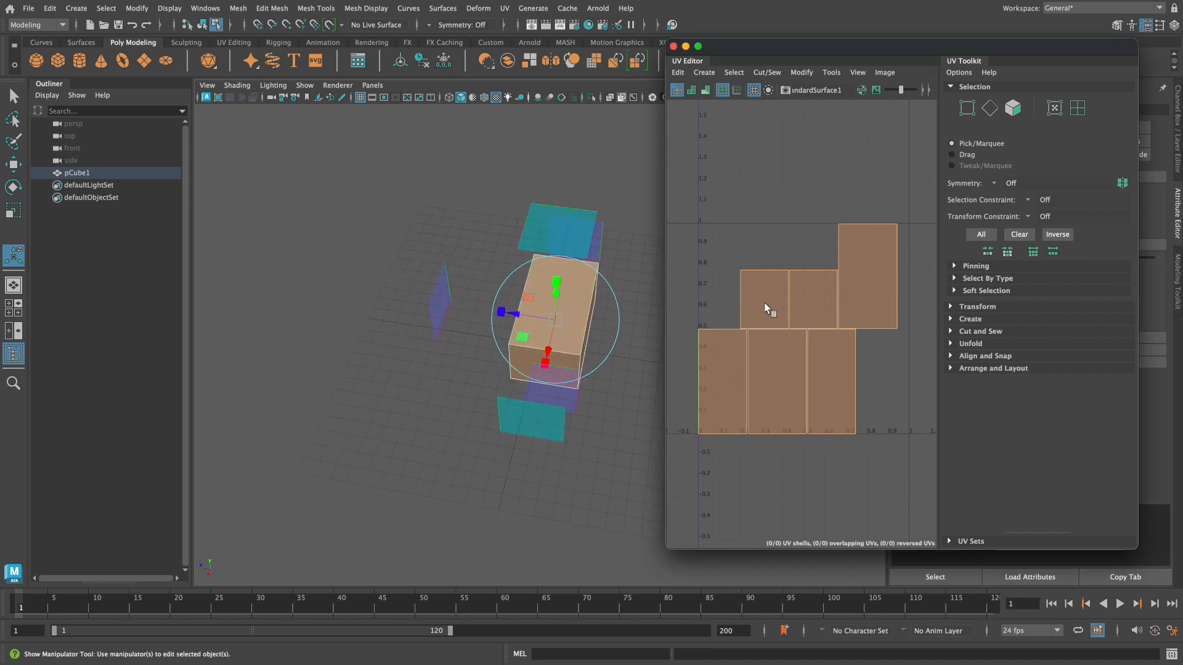
left_click(546, 377)
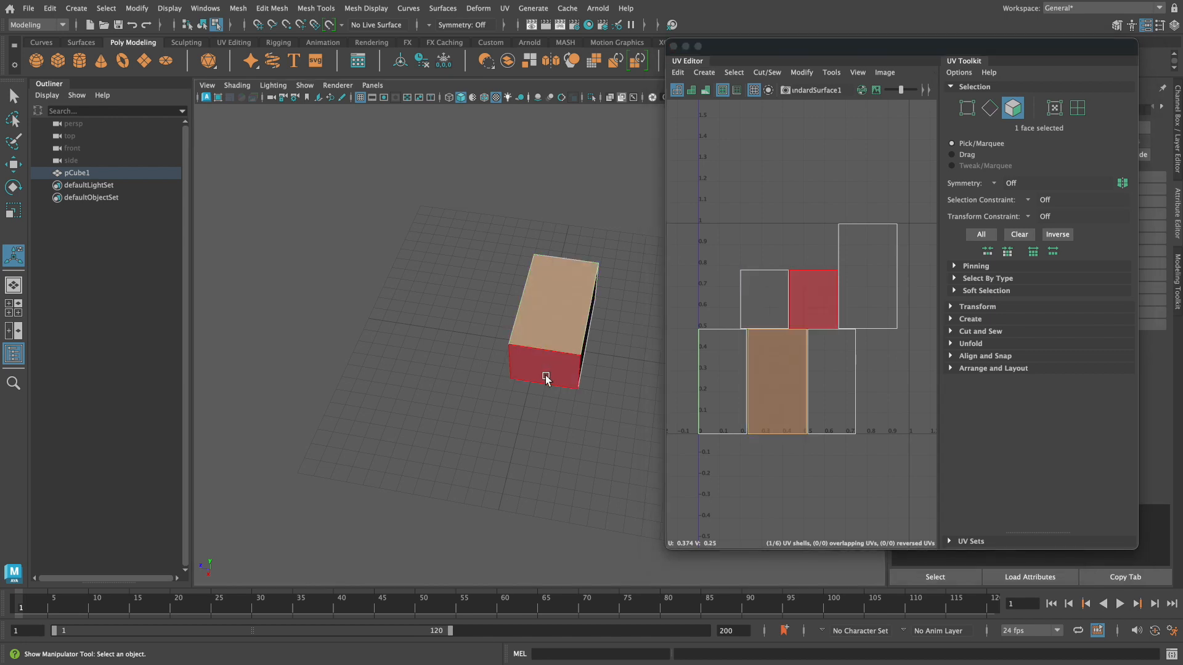
left_click_drag(504, 364, 521, 332, "alt")
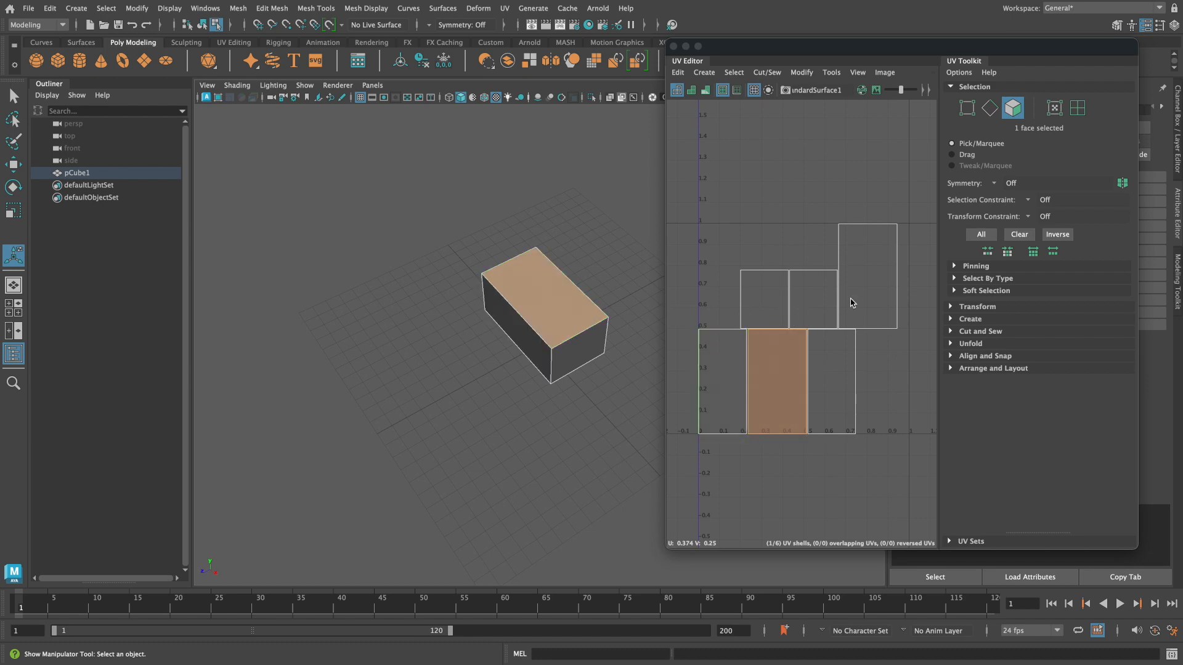
Step: Move the UV shells of the box's two small end faces so that they partly overlap in the UV layout
left_click(759, 299)
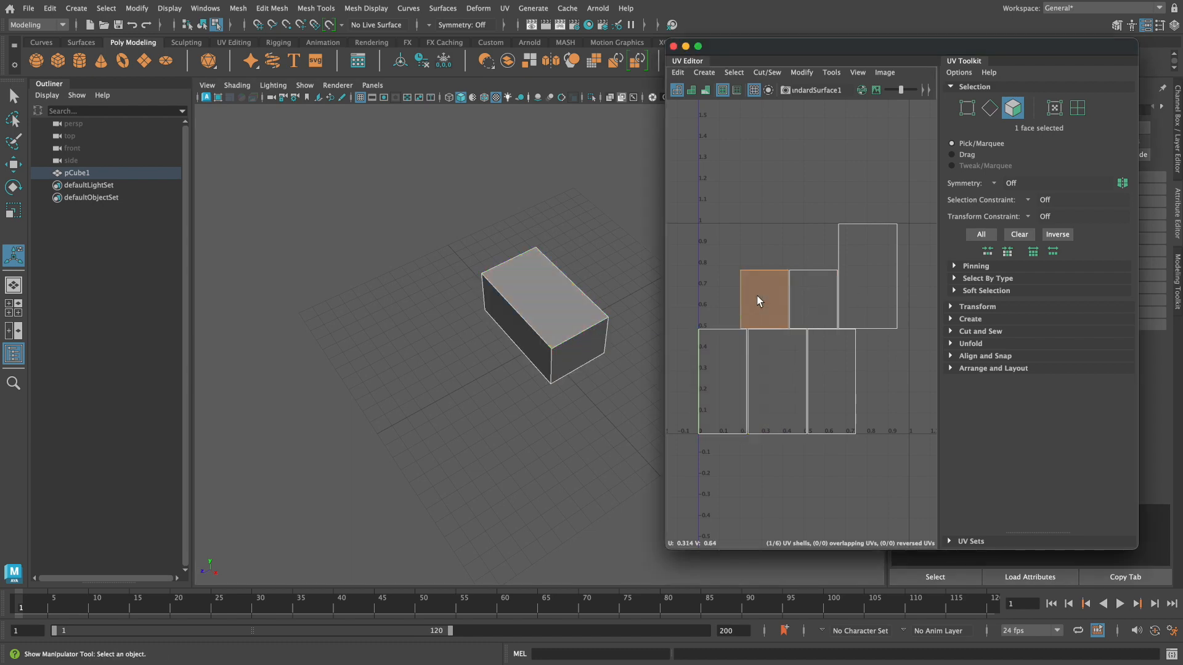
key("w")
left_click_drag(766, 306, 739, 279)
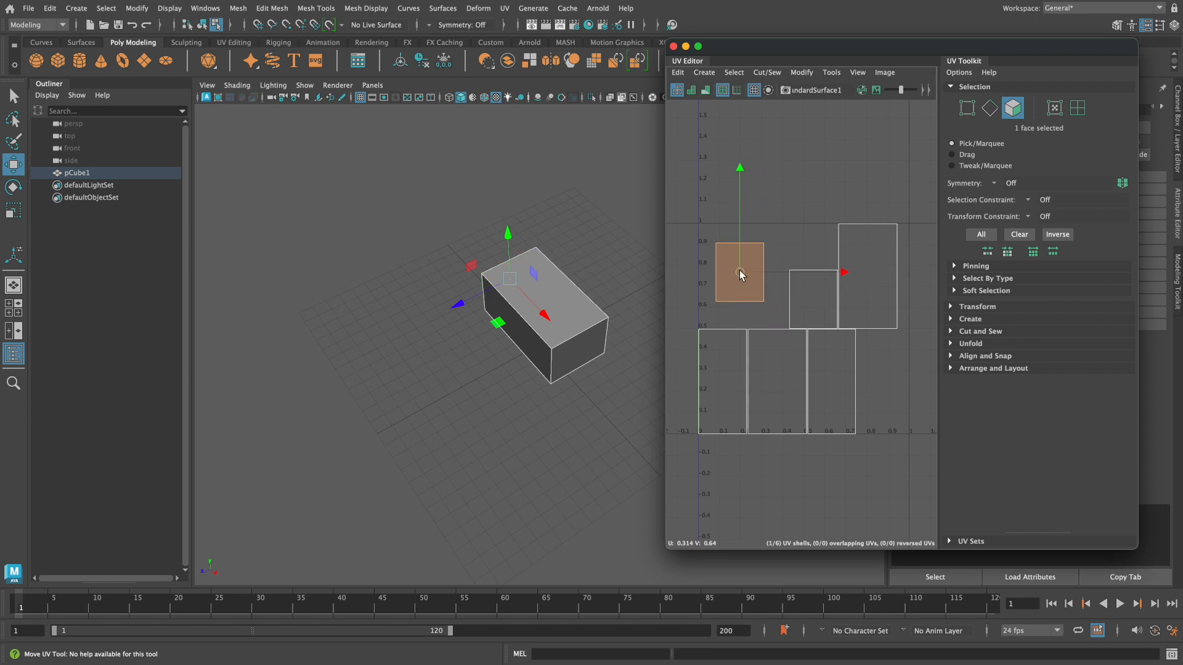
left_click(794, 290)
left_click_drag(809, 300, 753, 302)
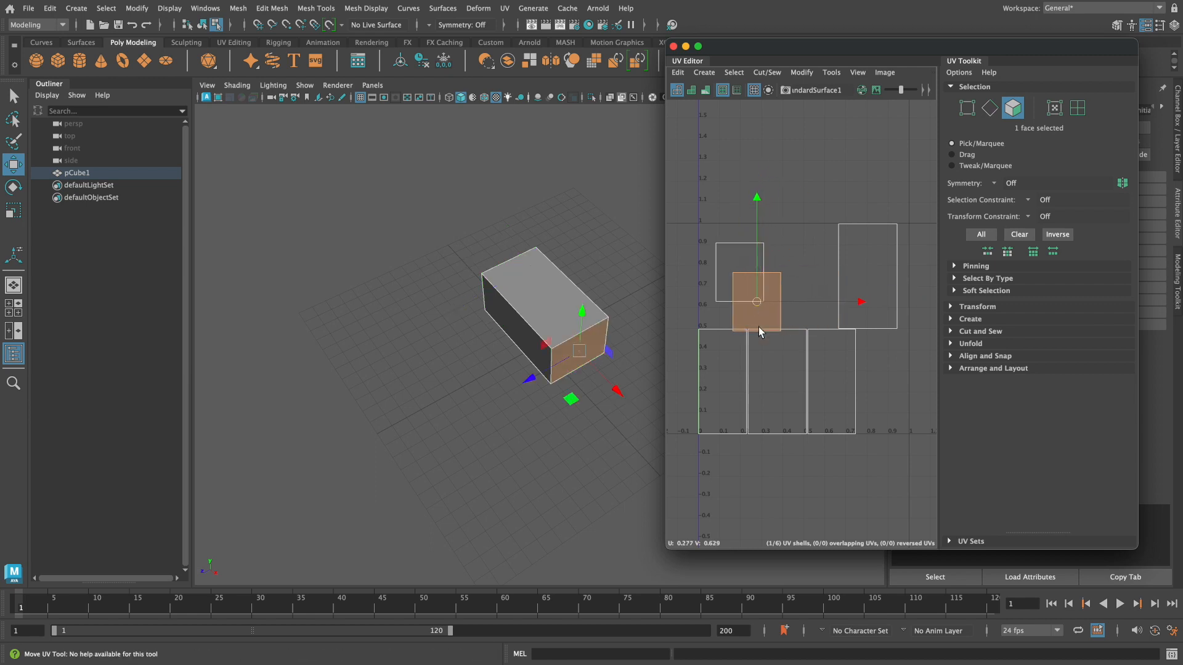
Step: Widen the UV shell of the box's long side face along U and close the UV Editor
left_click(744, 384)
key("r")
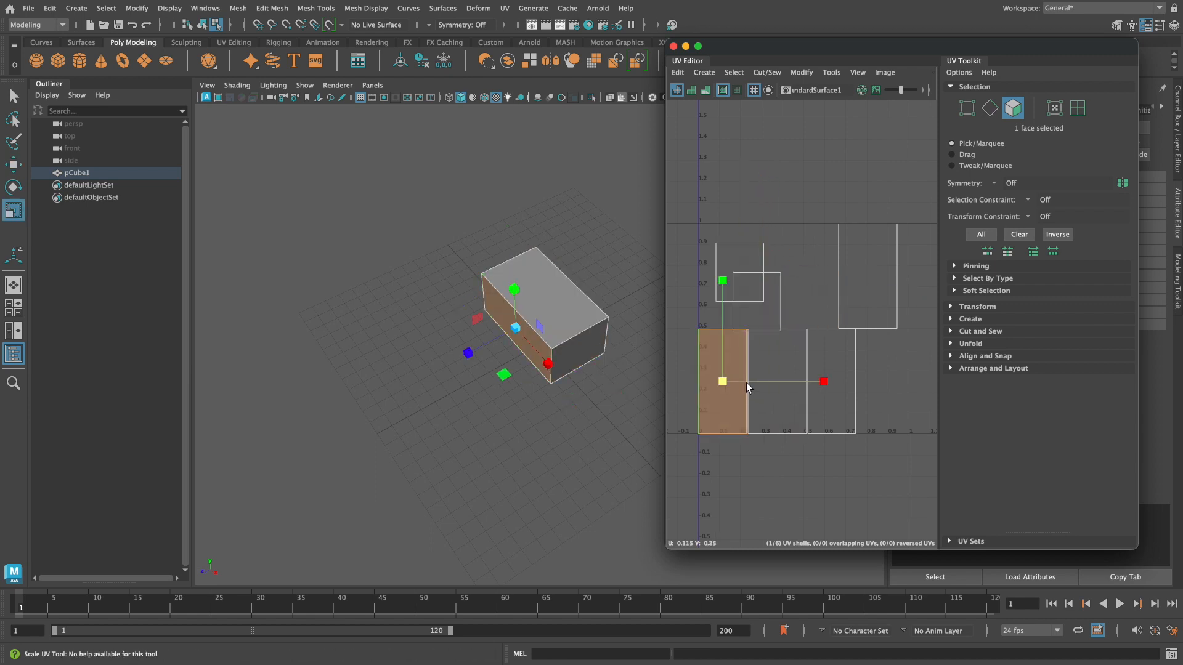
key("e")
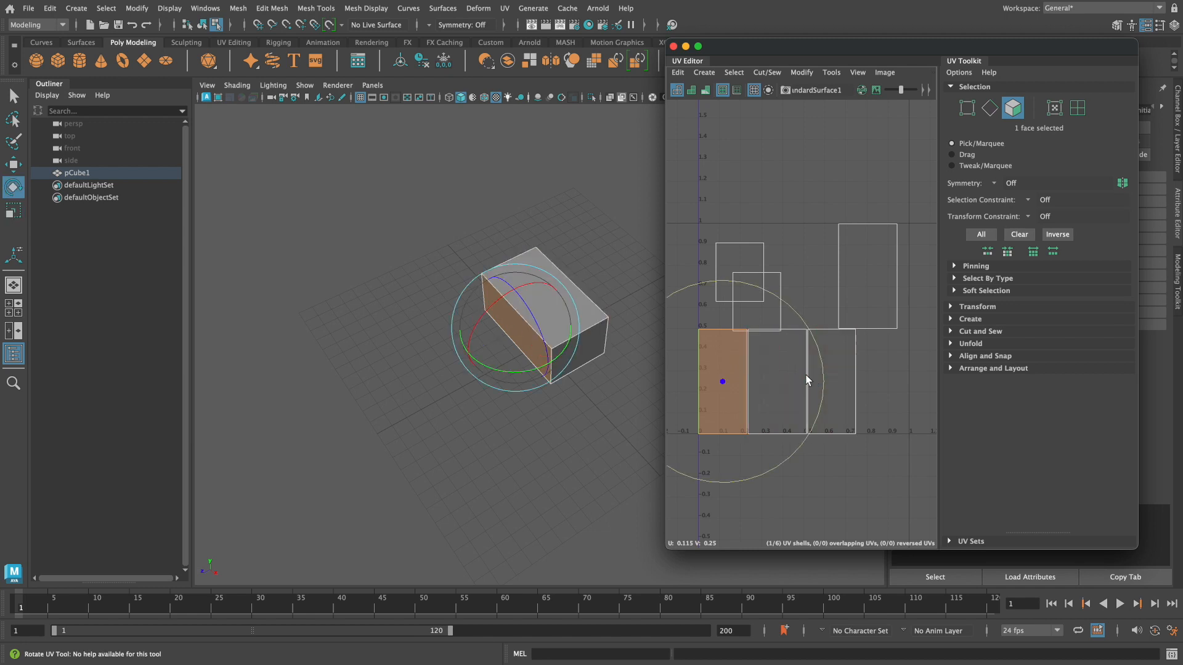
key("r")
key("e")
key("r")
left_click_drag(819, 381, 869, 387)
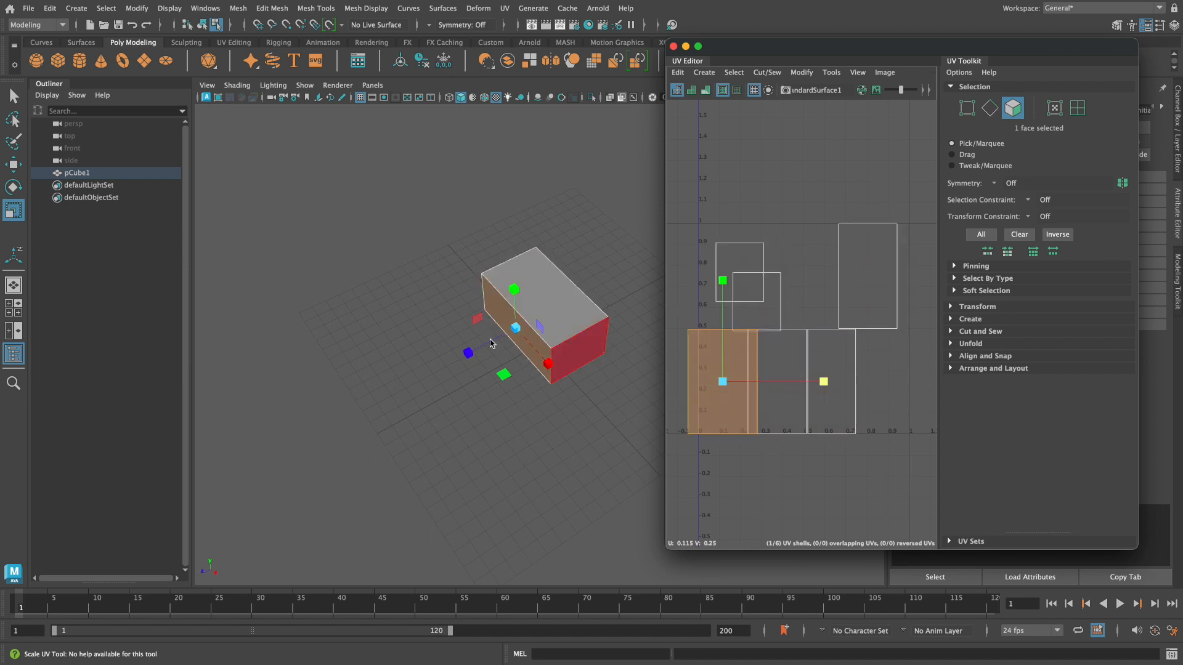
left_click(674, 47)
Step: Return the box to object mode and assign a new Arnold aiStandardSurface material to it
left_click_drag(699, 399, 641, 390, "alt")
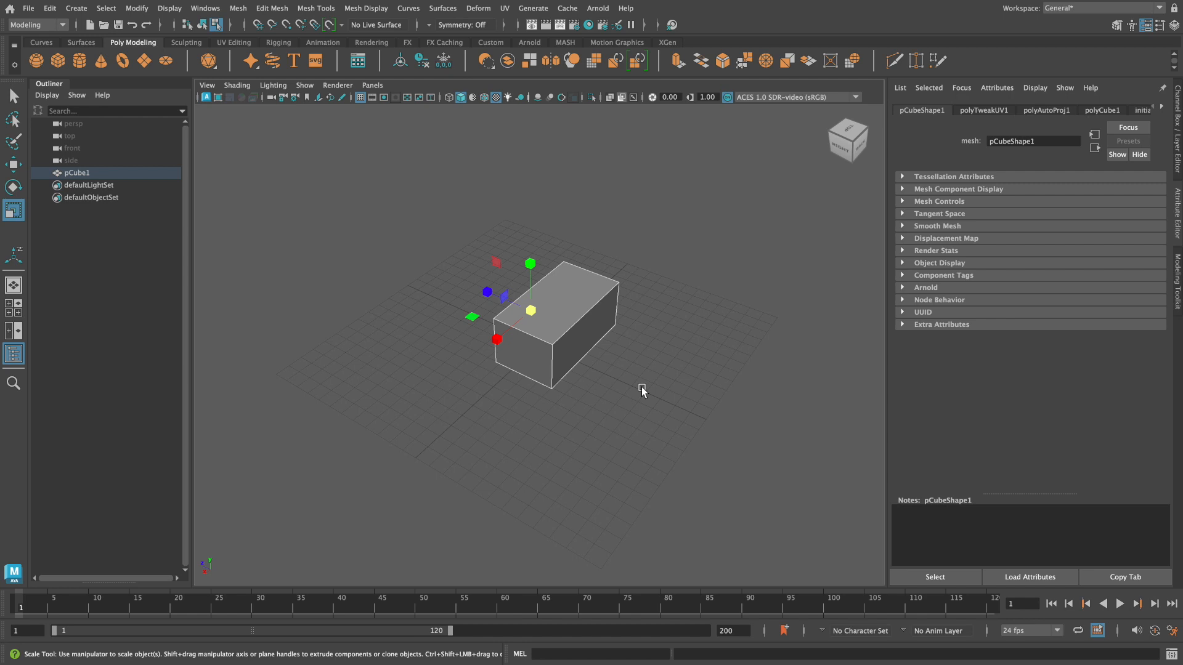
left_click(639, 381)
right_click(577, 324)
right_click_drag(575, 295, 632, 270)
right_click_drag(542, 313, 559, 629)
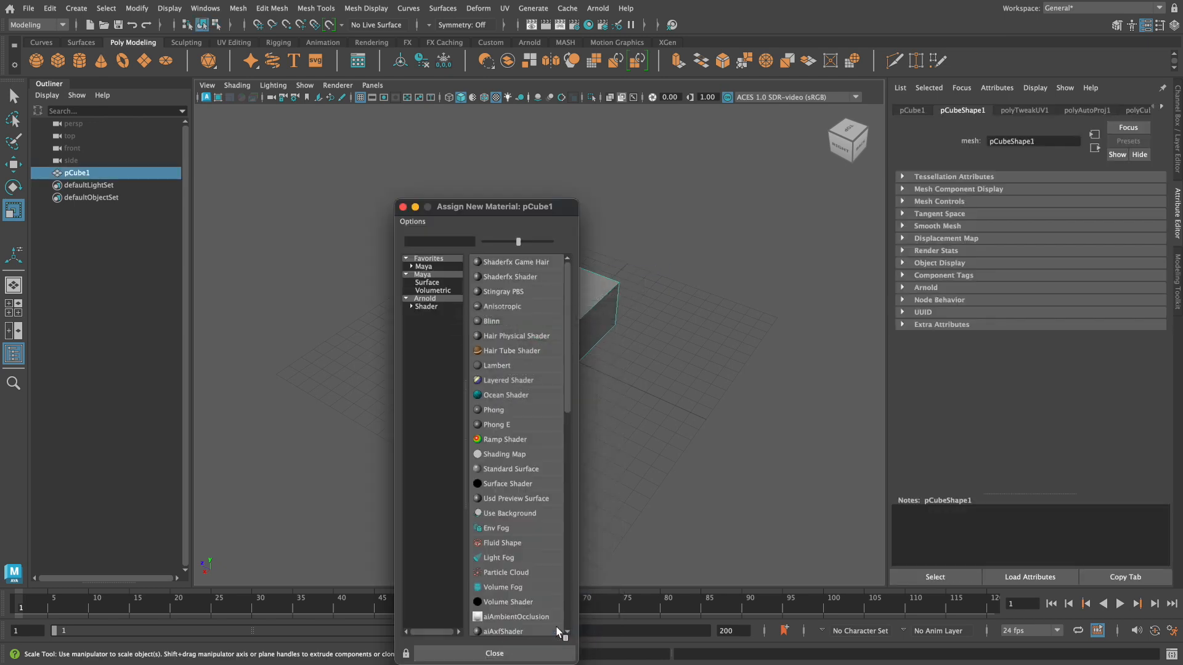
left_click(426, 306)
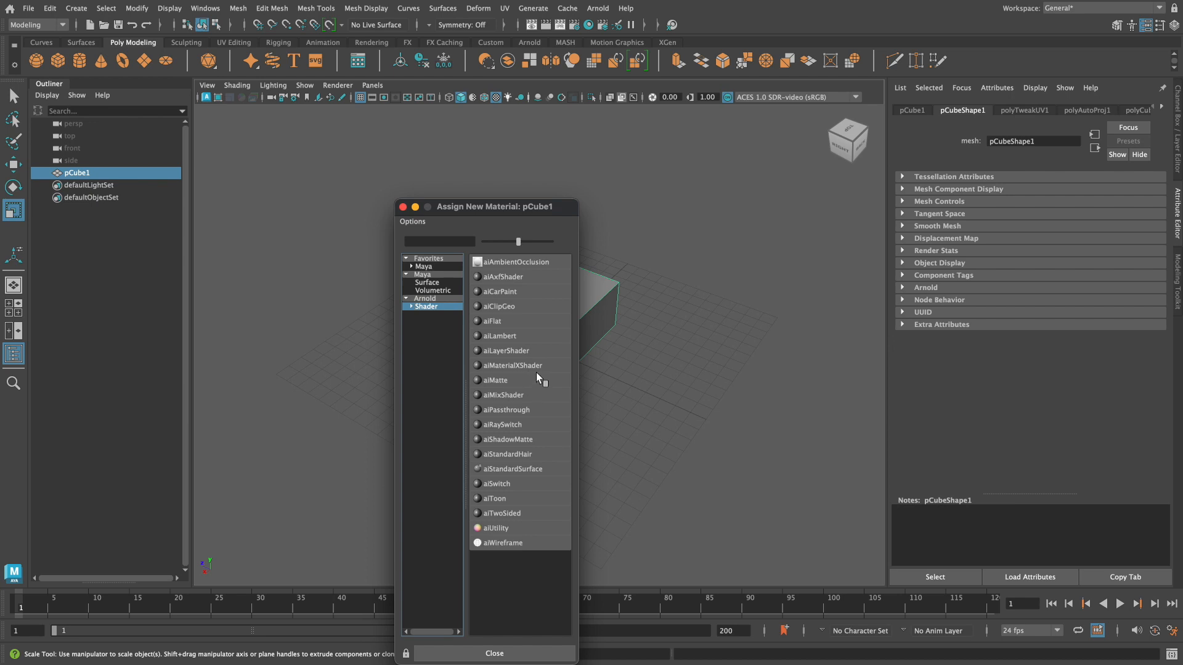
left_click(515, 469)
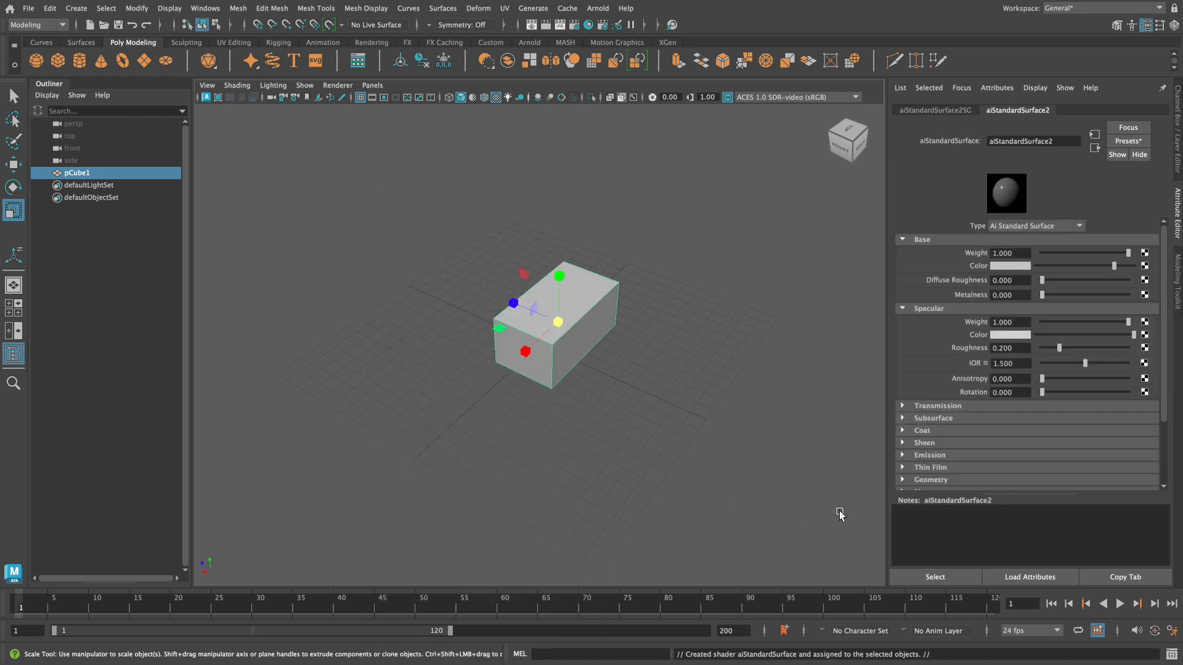
Step: Connect a File texture to the material's base color and load box_00_albedo_1024.tga.png from Desktop/closed-cardboard-box-free-download/textures
left_click(1144, 265)
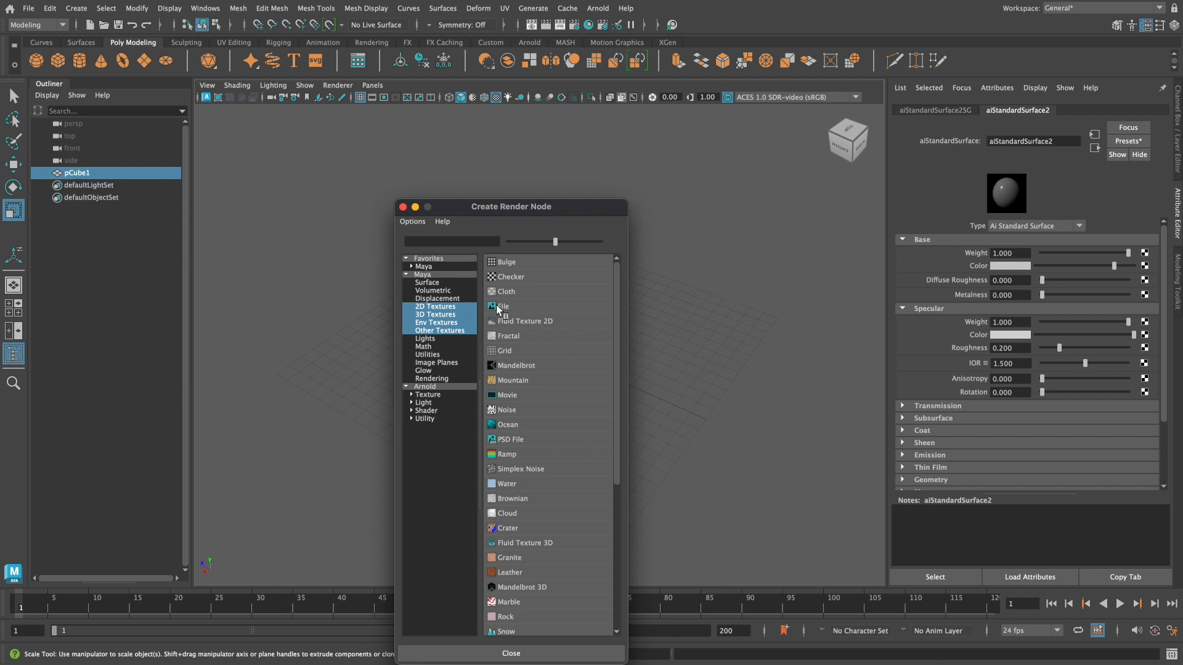
left_click(501, 307)
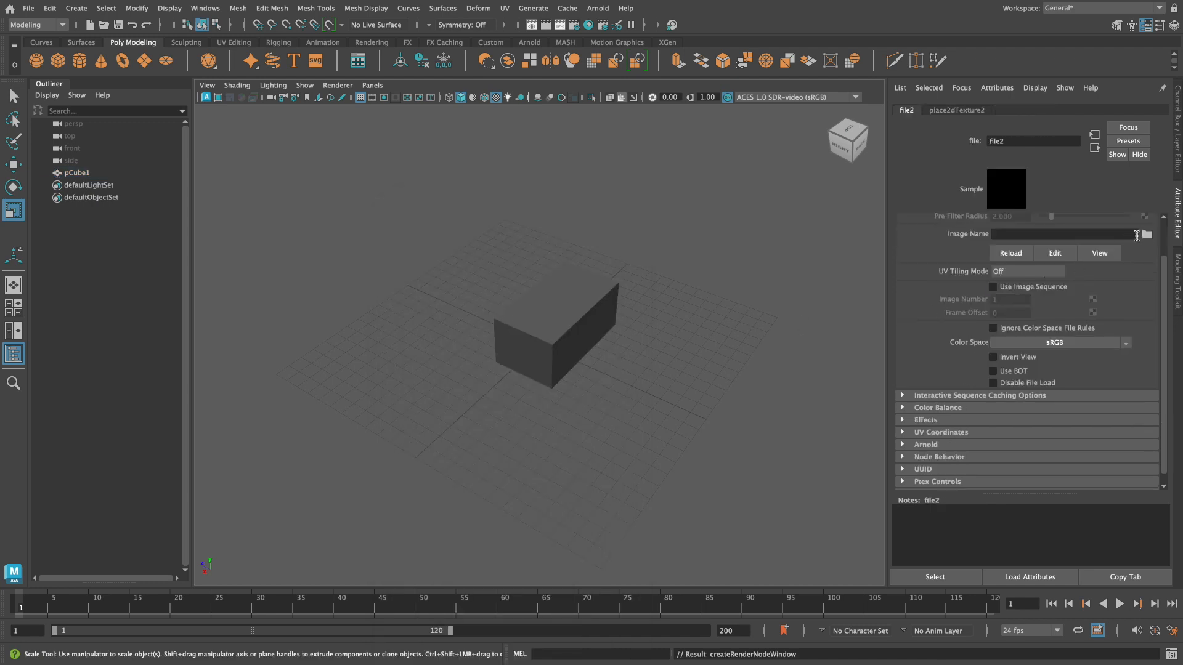
left_click(1145, 234)
scroll(121, 190, "down", 3)
left_click(105, 181)
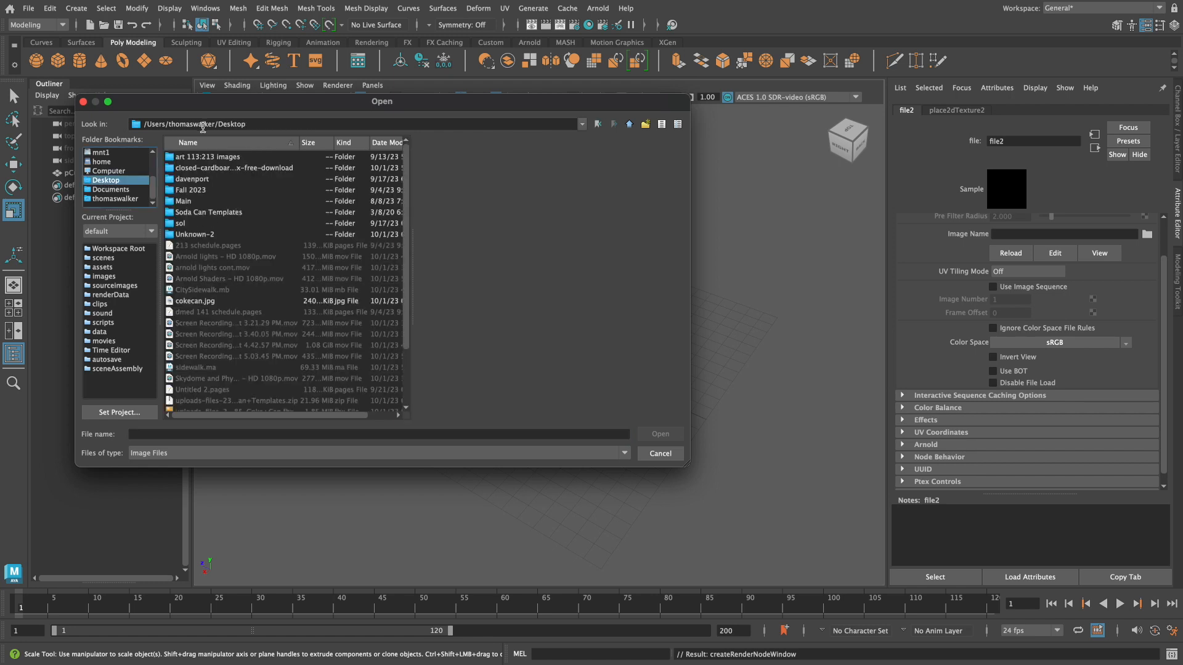
left_click(177, 168)
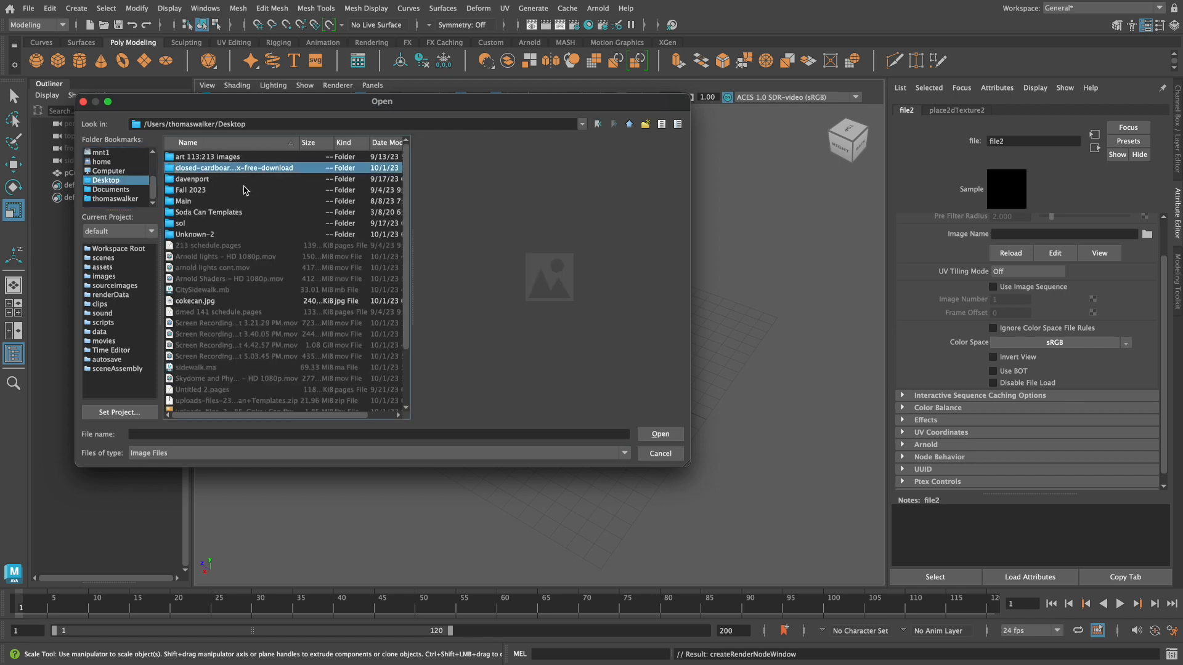
double_click(173, 169)
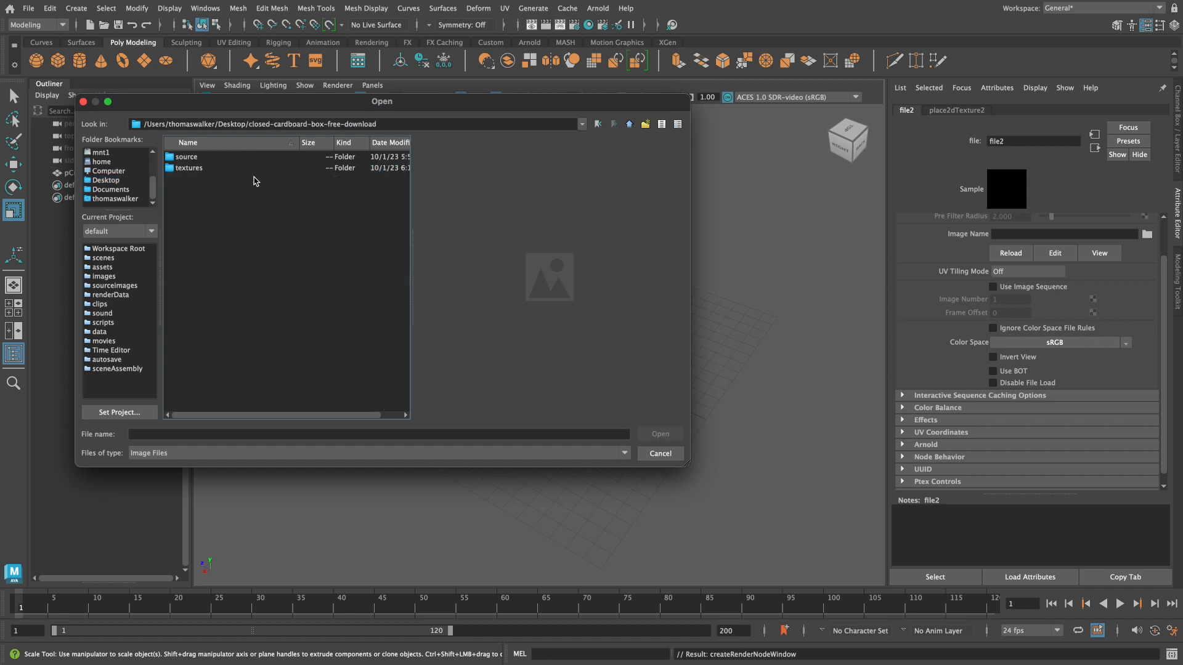
left_click(173, 171)
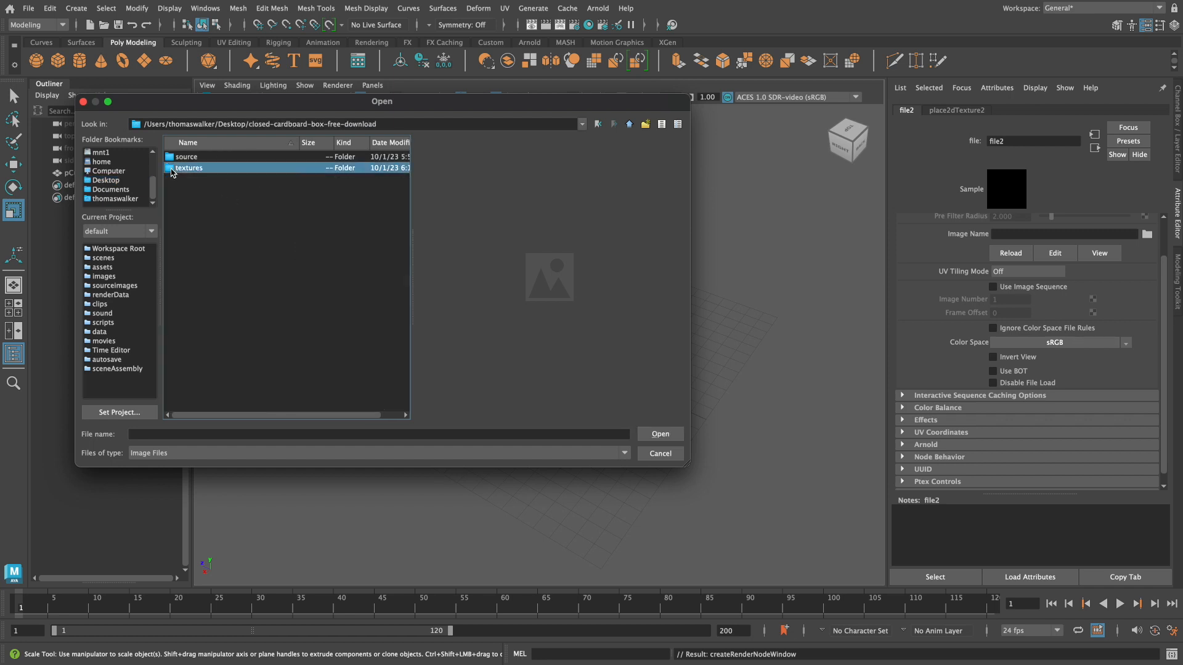
double_click(173, 170)
left_click(251, 159)
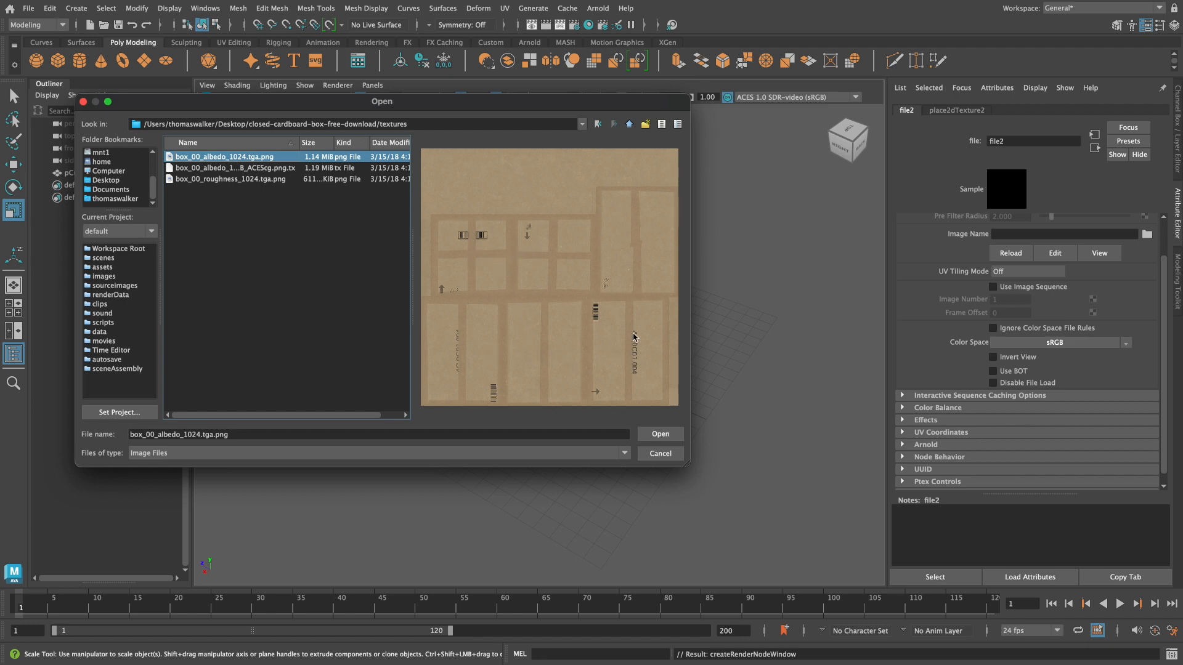
left_click(659, 435)
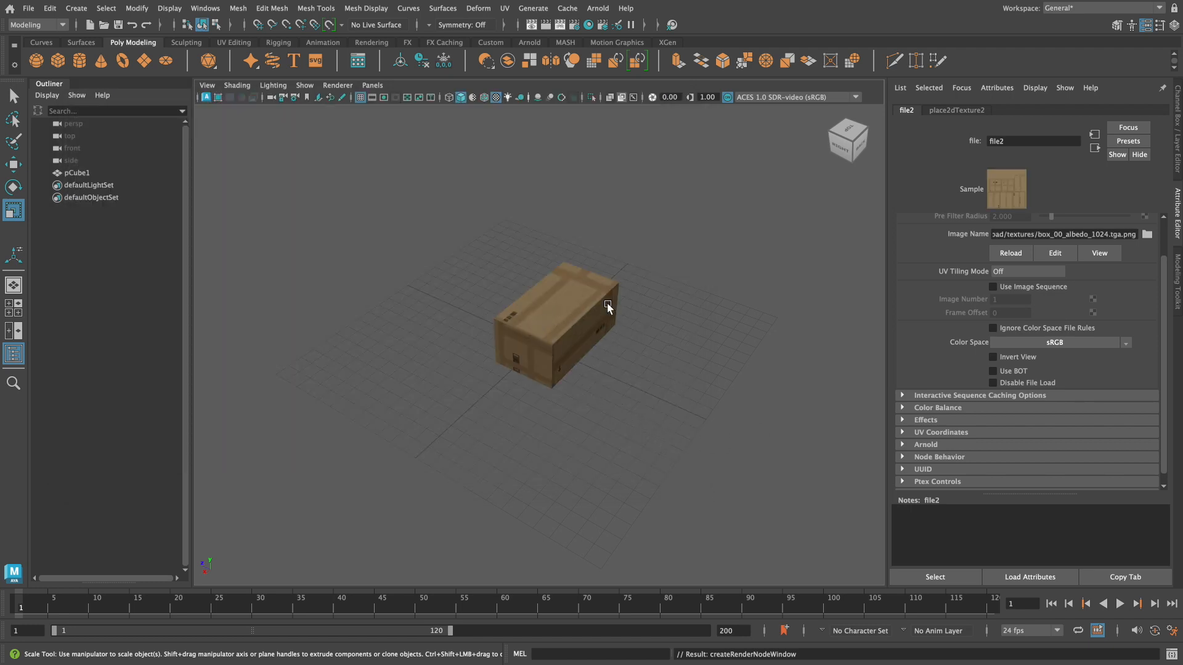
Step: Apply an Automatic UV projection to the whole box in object mode and open the UV Editor
left_click_drag(538, 340, 617, 327, "alt")
mouse_move(539, 330)
left_mouse_down("alt")
mouse_move(534, 339)
mouse_move(554, 335)
mouse_move(504, 342)
mouse_move(450, 324)
mouse_move(523, 315)
left_mouse_up("alt")
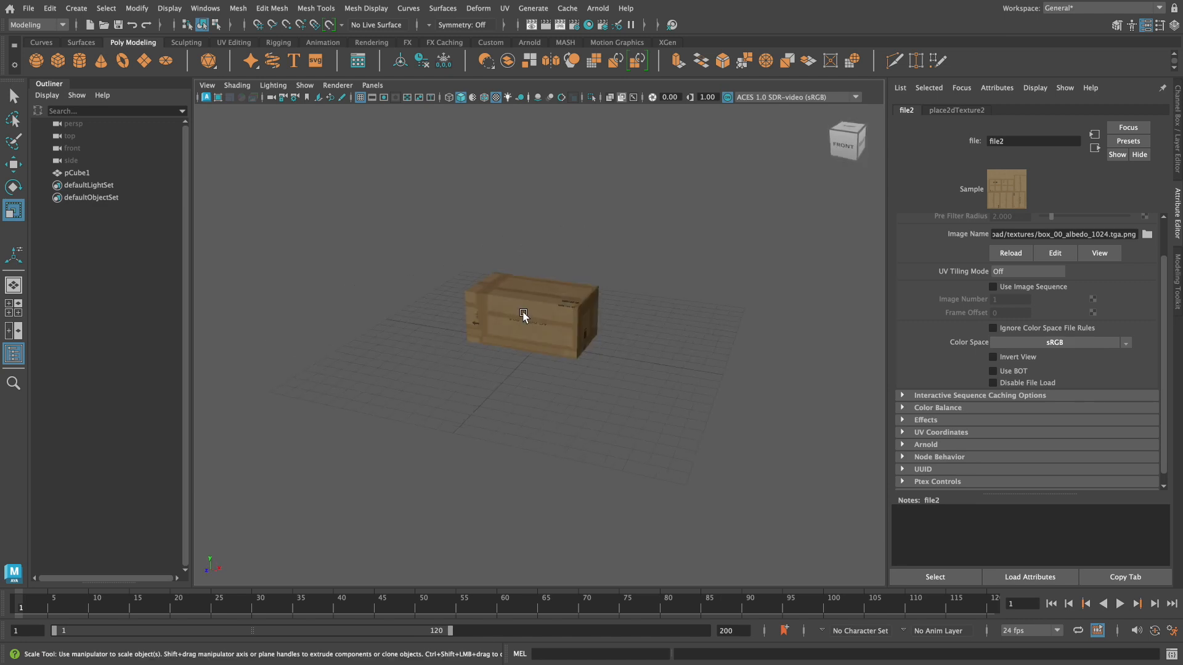
left_click(503, 8)
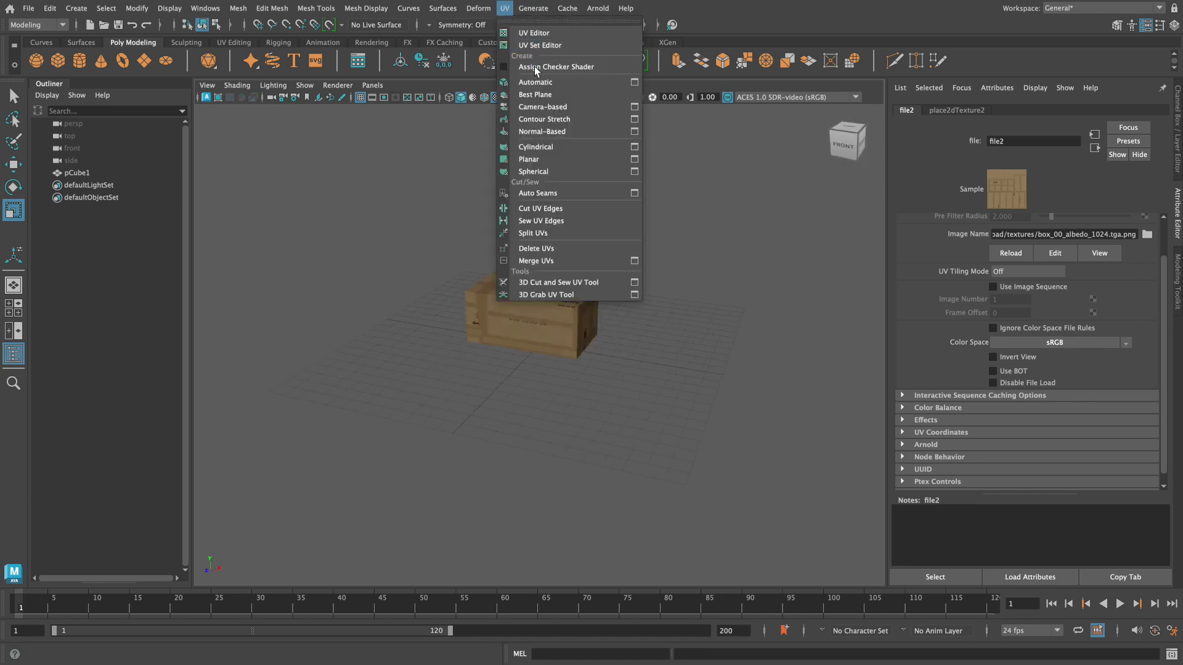
left_click(539, 82)
left_click(559, 322)
left_click(504, 8)
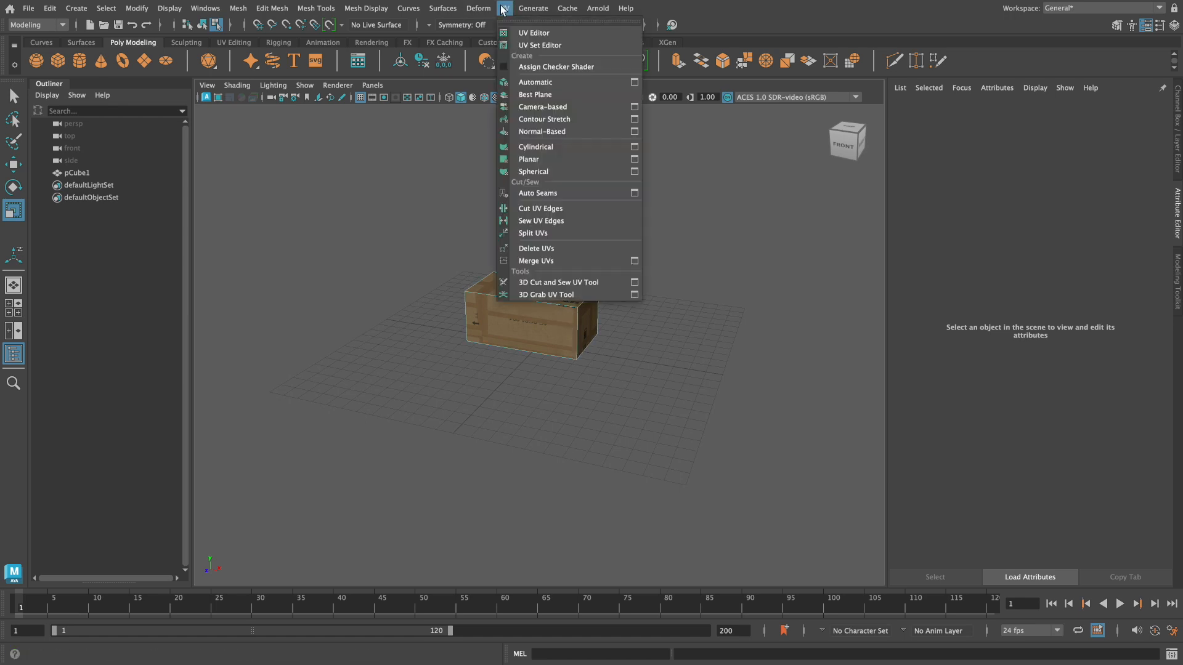
left_click(539, 84)
right_click_drag(594, 282, 637, 273)
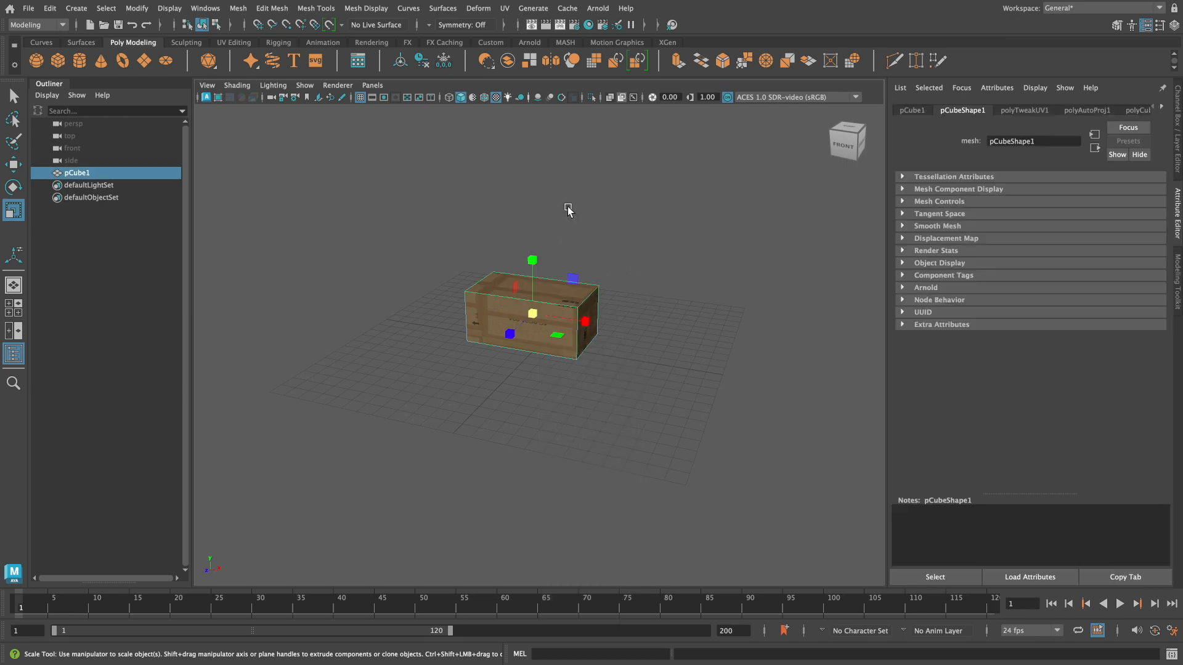
left_click(532, 8)
mouse_move(504, 8)
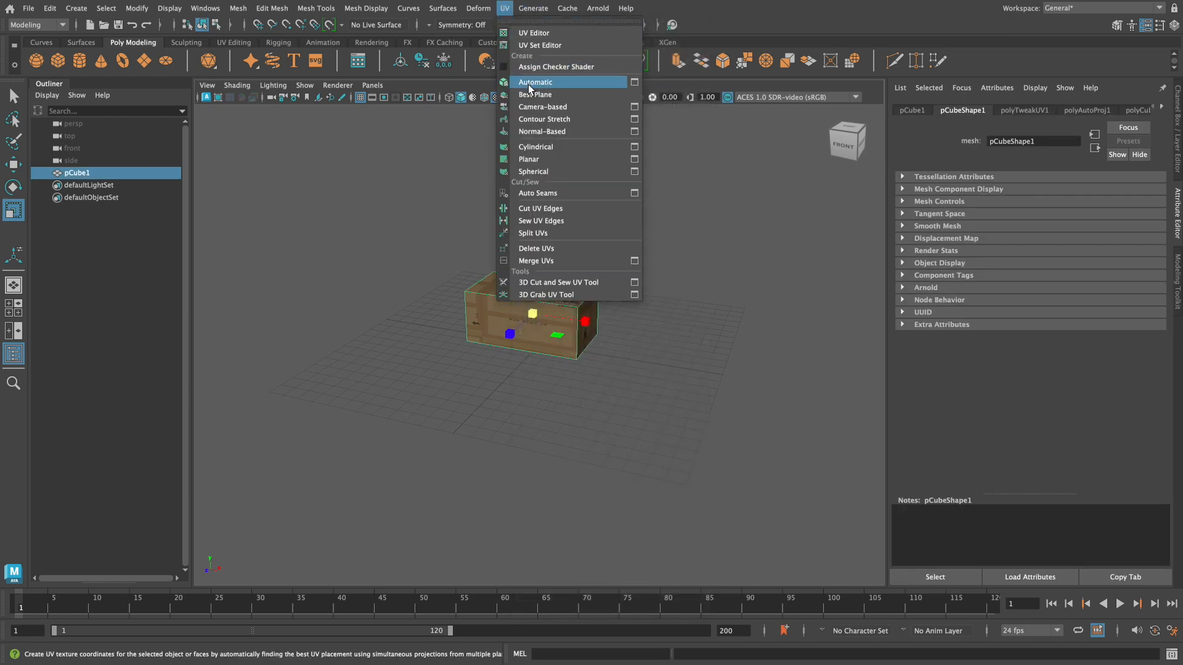
left_click(527, 84)
left_click(504, 8)
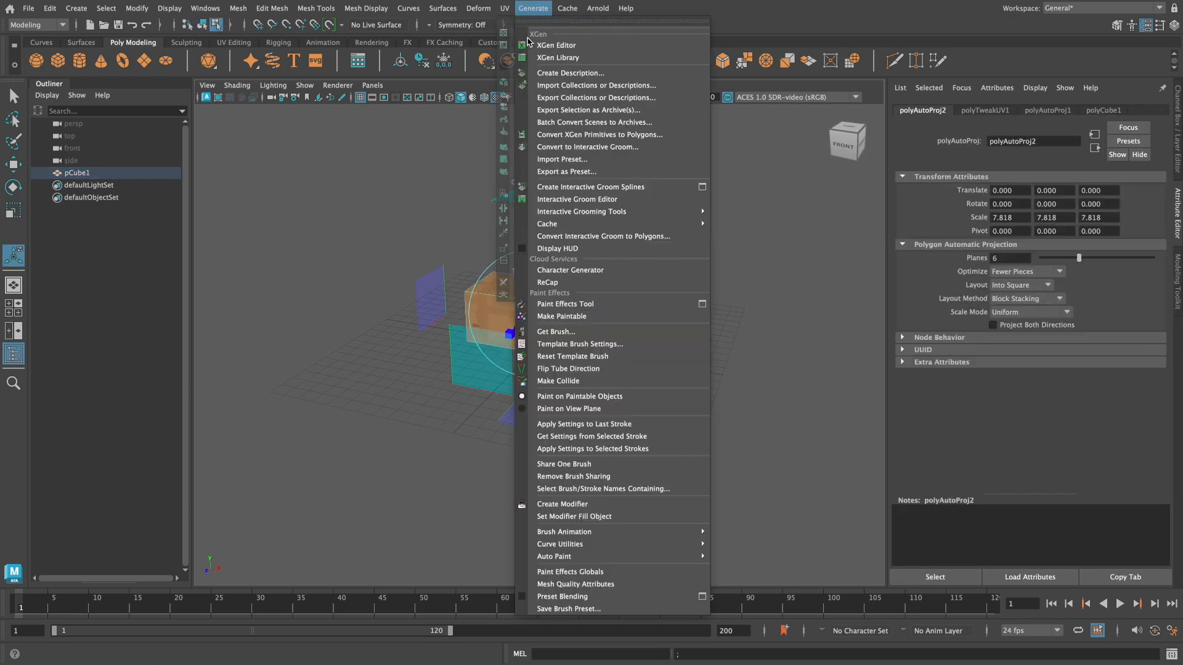
left_click(515, 34)
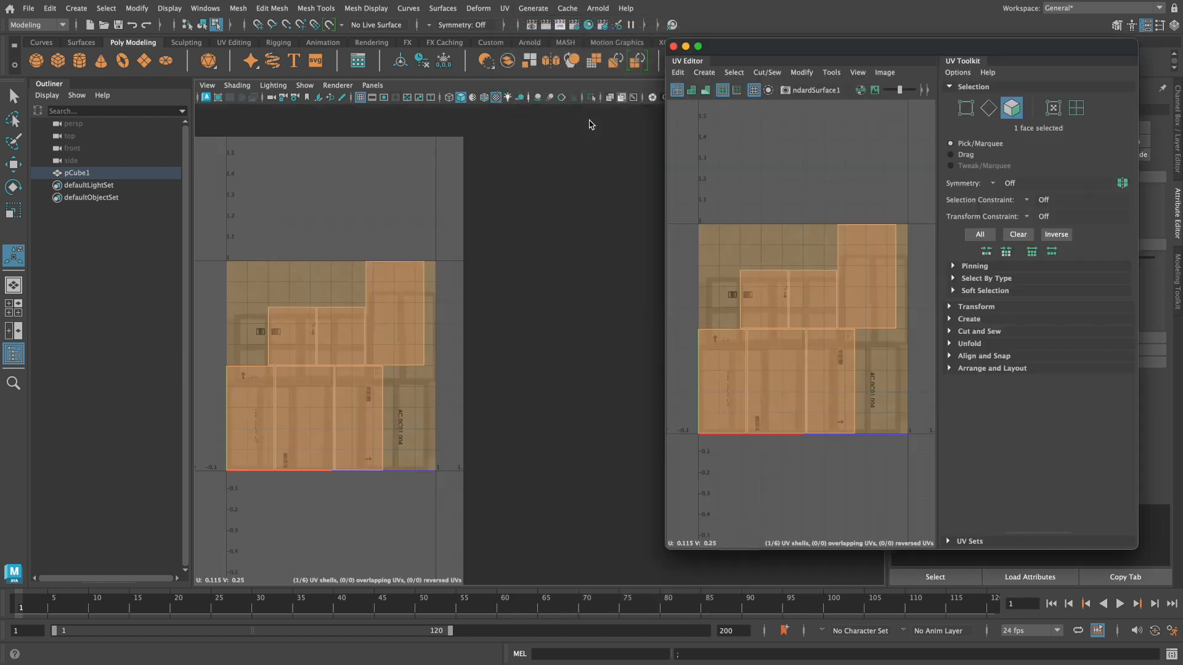
Step: Move the UV shell of one small end face over the texture panel with the two printed label marks
left_click_drag(615, 369, 465, 367, "alt")
left_click(754, 289)
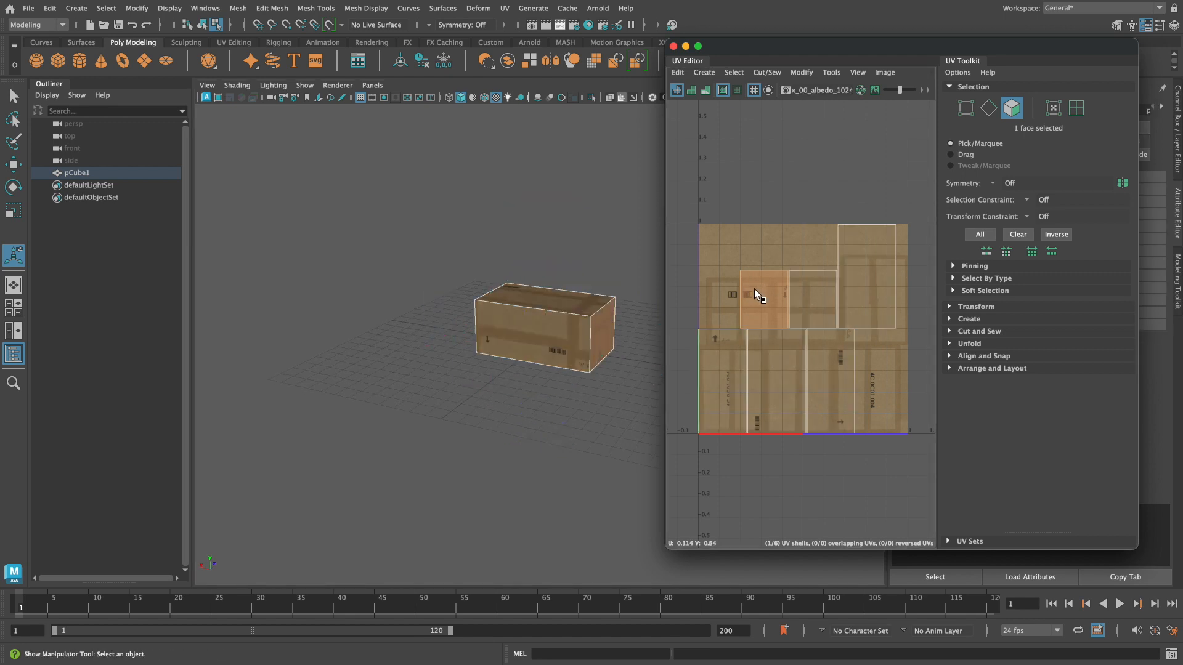
key("w")
left_click_drag(764, 300, 718, 303)
left_click_drag(567, 333, 534, 327, "alt")
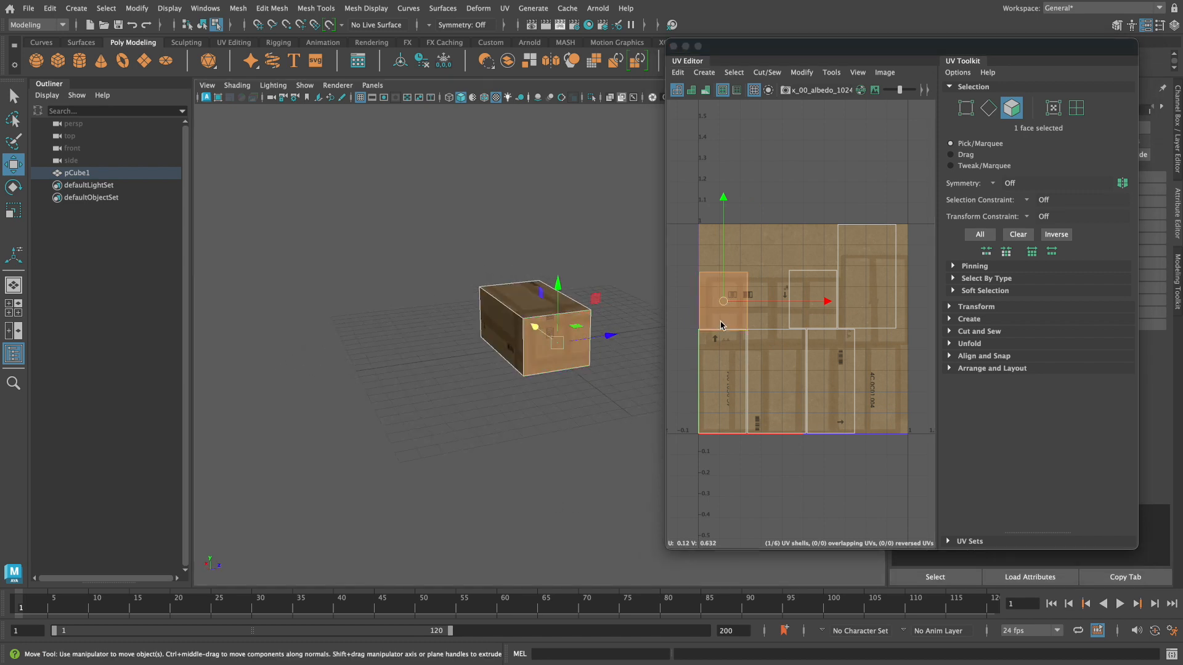
mouse_move(728, 304)
left_mouse_down()
mouse_move(708, 302)
mouse_move(777, 301)
mouse_move(748, 293)
mouse_move(738, 310)
left_mouse_up()
Step: Enlarge that end face's UV shell along U and V and nudge it to fit the label-mark panel's borders
key("e")
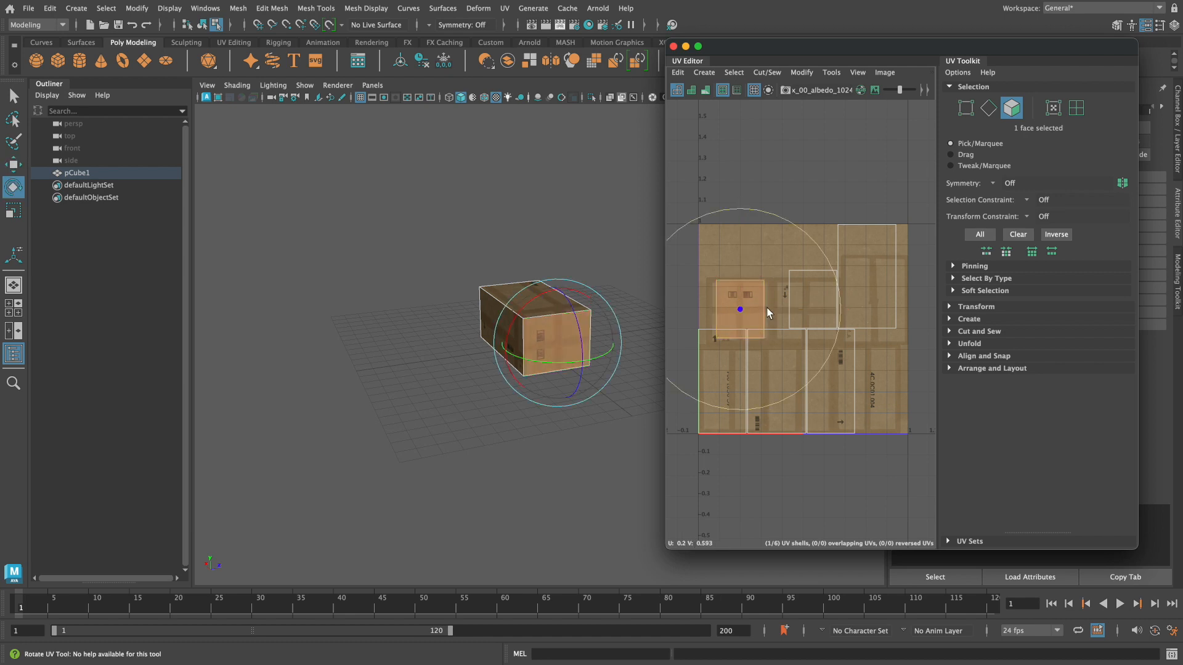
key("r")
left_click_drag(837, 310, 870, 309)
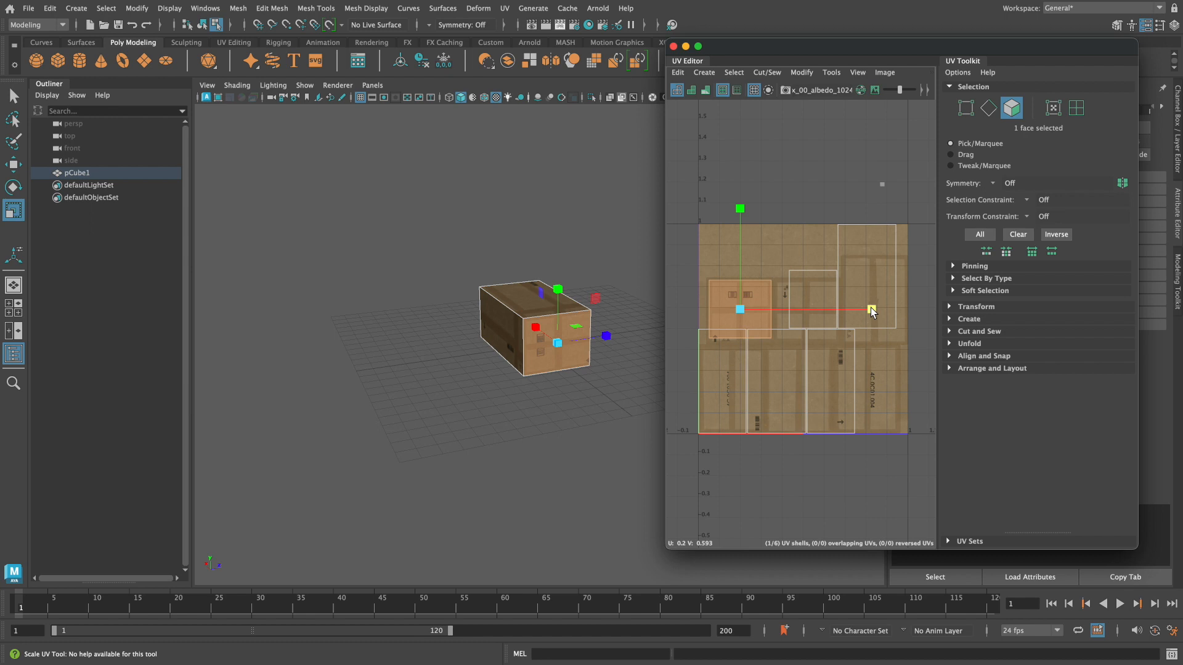
left_click(739, 209)
left_click_drag(740, 210, 741, 200)
key("e")
mouse_move(774, 220)
left_mouse_down()
mouse_move(747, 202)
mouse_move(774, 217)
left_mouse_up()
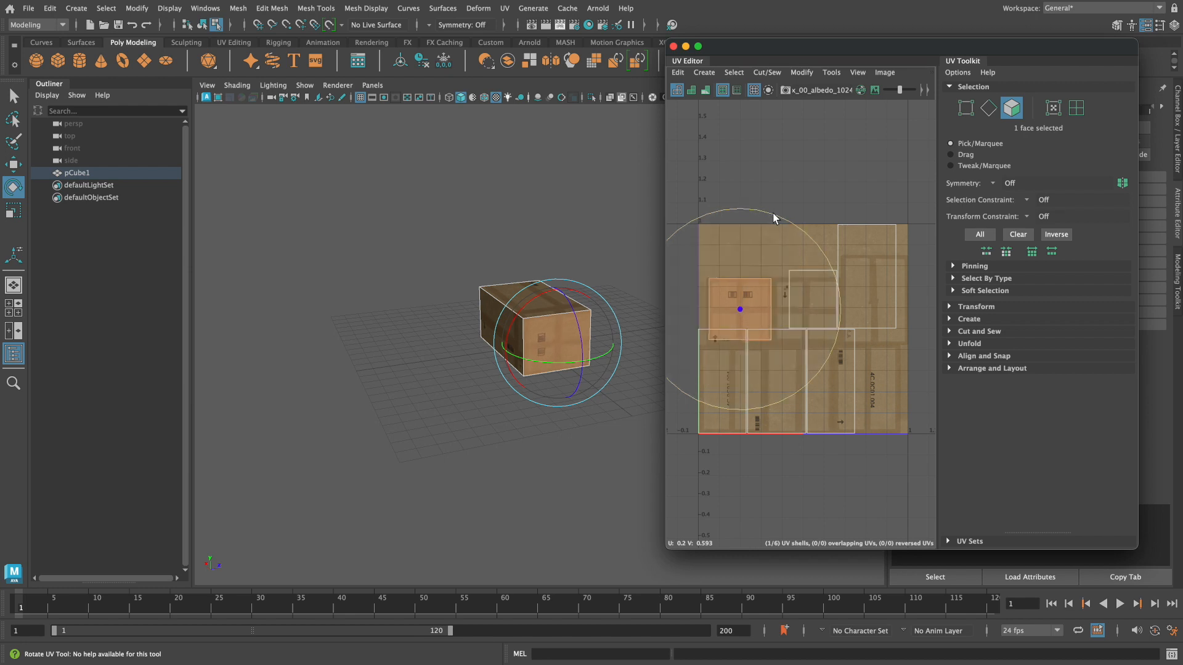
key("r")
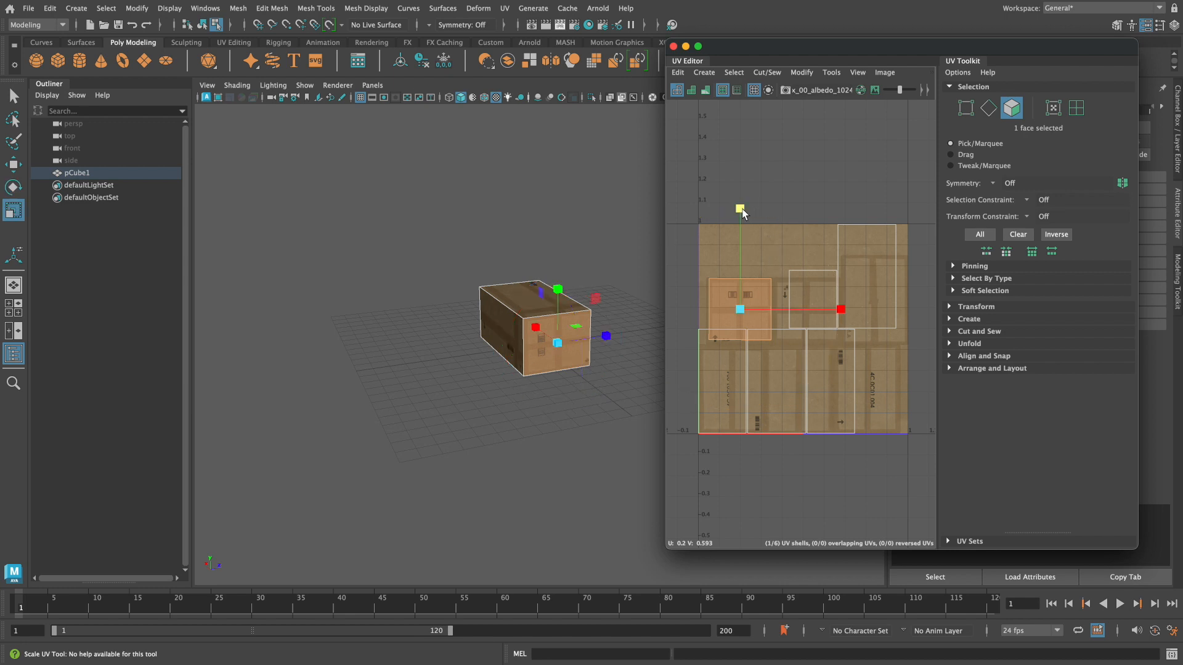
key("w")
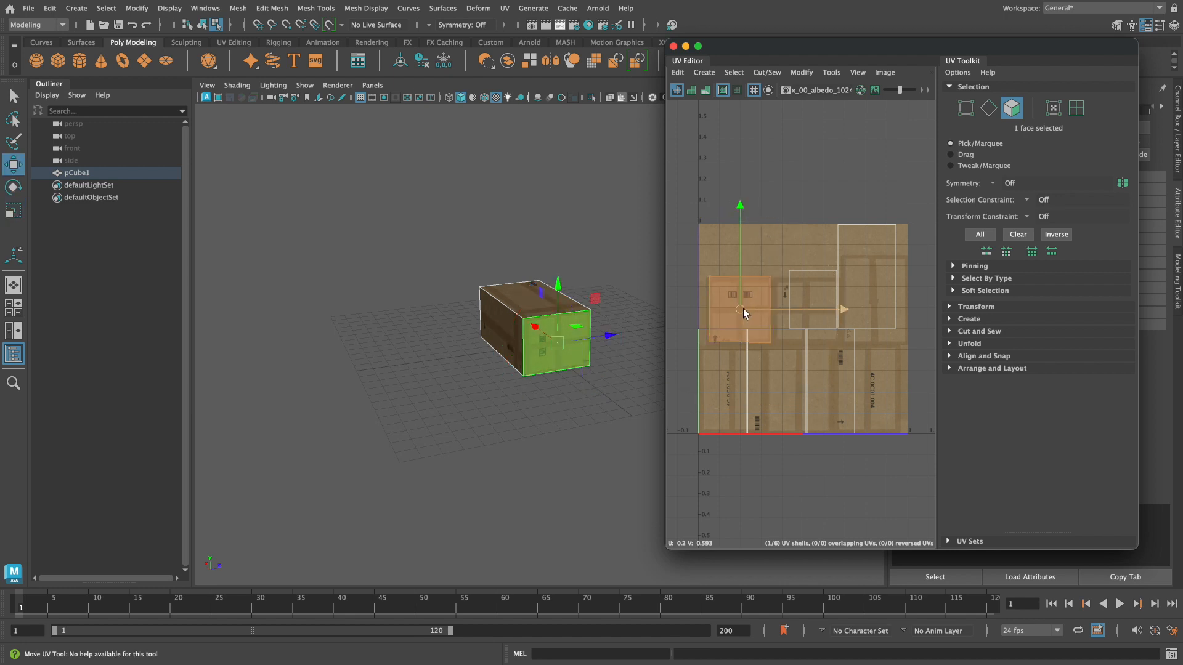
left_click_drag(742, 308, 743, 311)
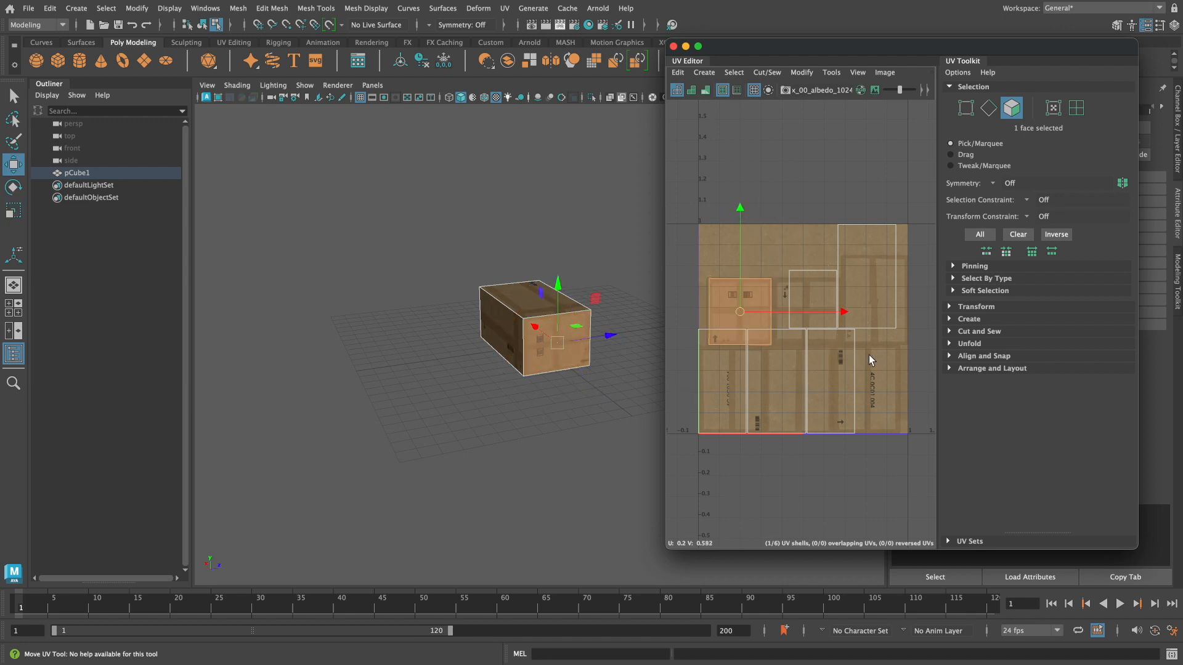
Step: Move the opposite end face's UV shell onto the neighbouring arrow-marked panel and widen it along U to the panel's width
left_click(818, 302)
left_click_drag(509, 321, 624, 320, "alt")
left_click_drag(812, 299, 792, 312)
key("r")
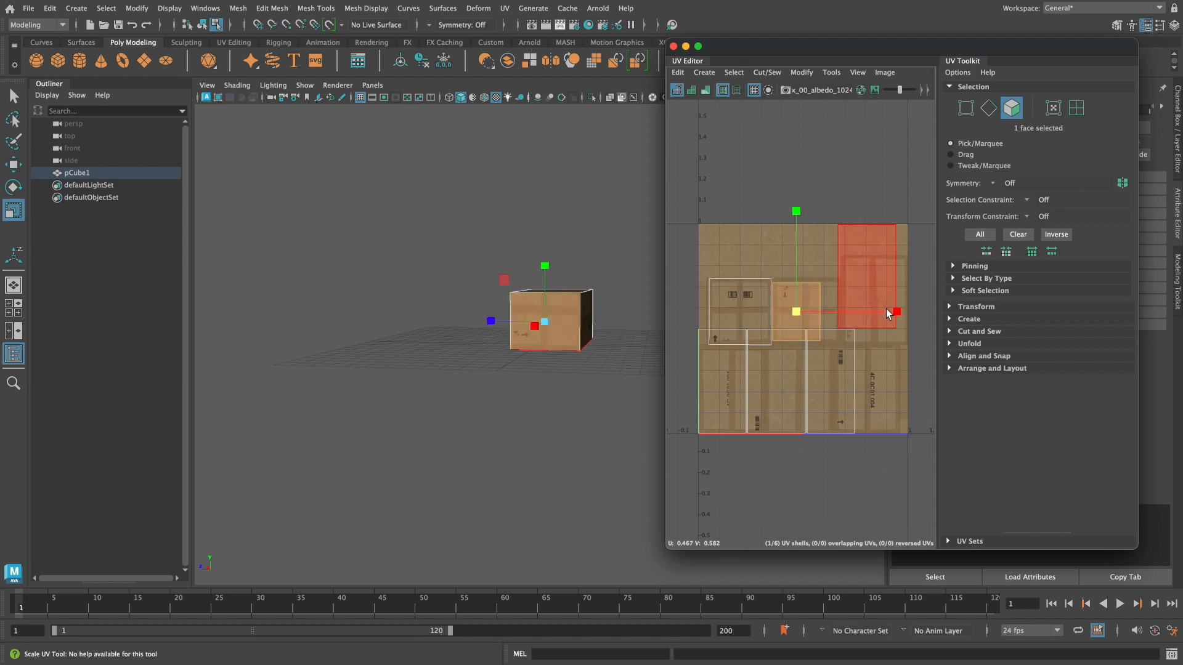
left_click_drag(896, 312, 930, 312)
key("w")
left_click_drag(796, 309, 806, 311)
Step: Stretch the opposite end face's UV shell along V and nudge it to match the panel's height
key("r")
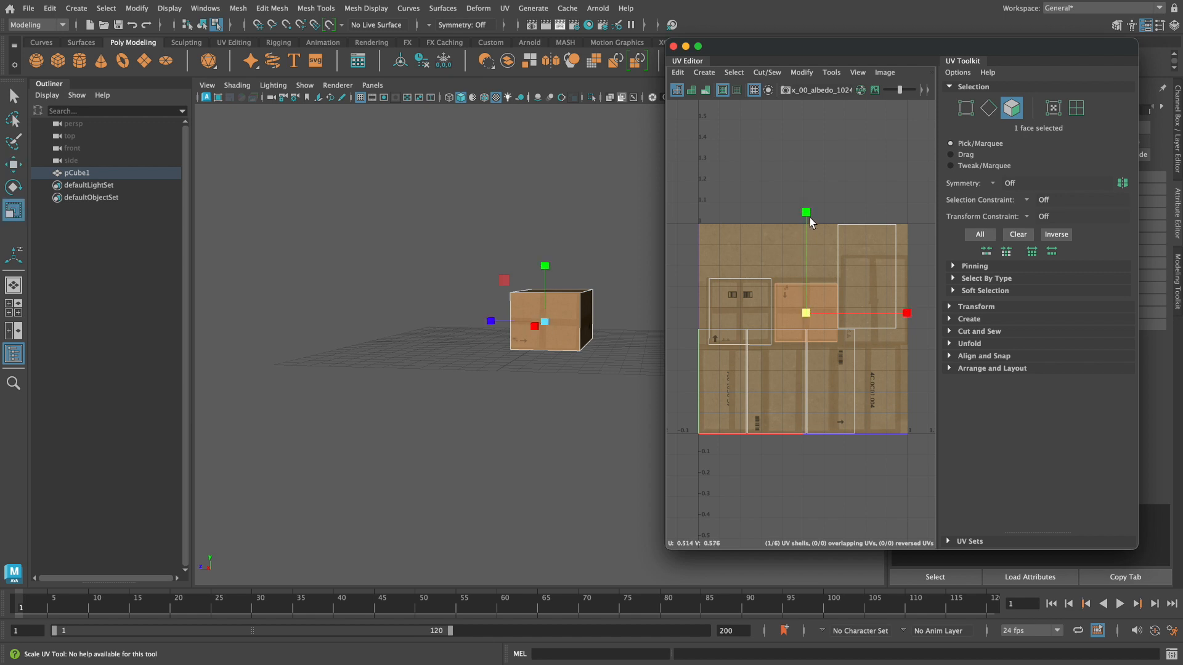
left_click_drag(807, 212, 807, 203)
left_click(805, 212)
key("w")
left_click_drag(805, 313, 804, 309)
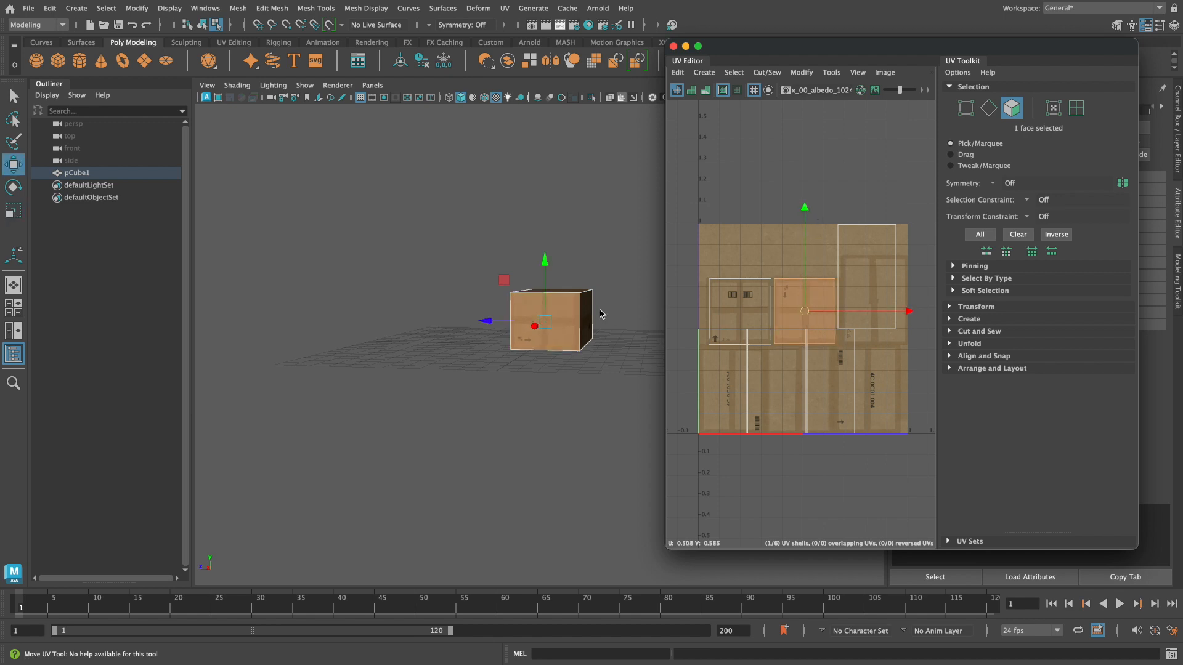
left_click_drag(556, 302, 537, 302, "alt")
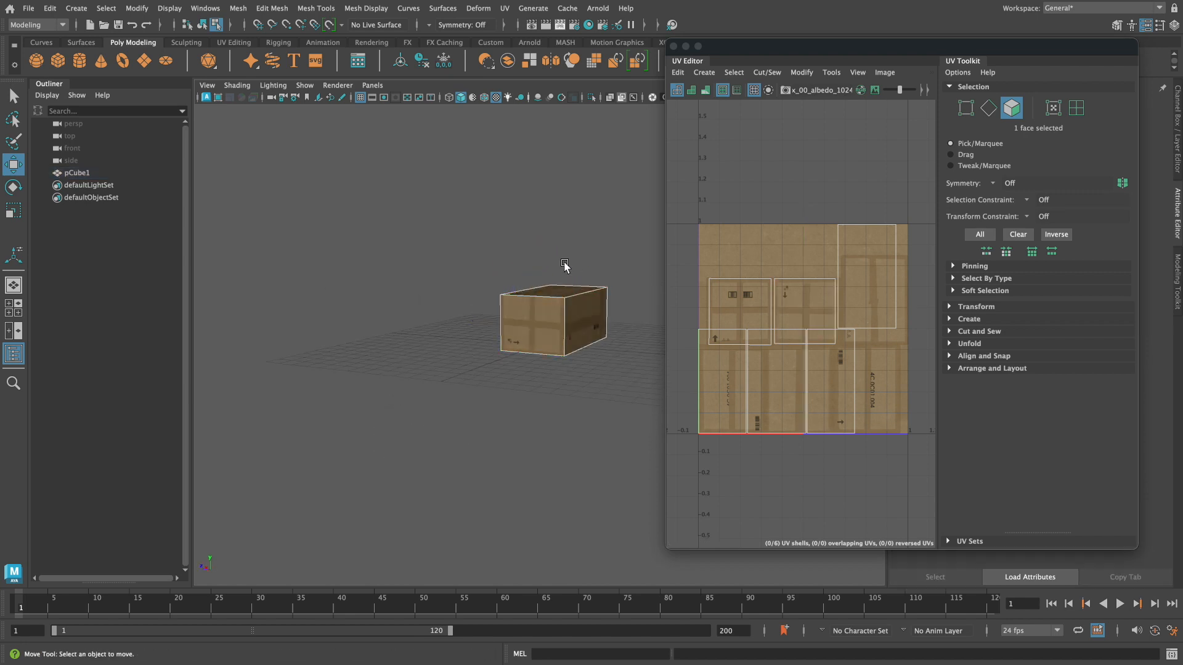
key("r")
left_click_drag(532, 267, 531, 268)
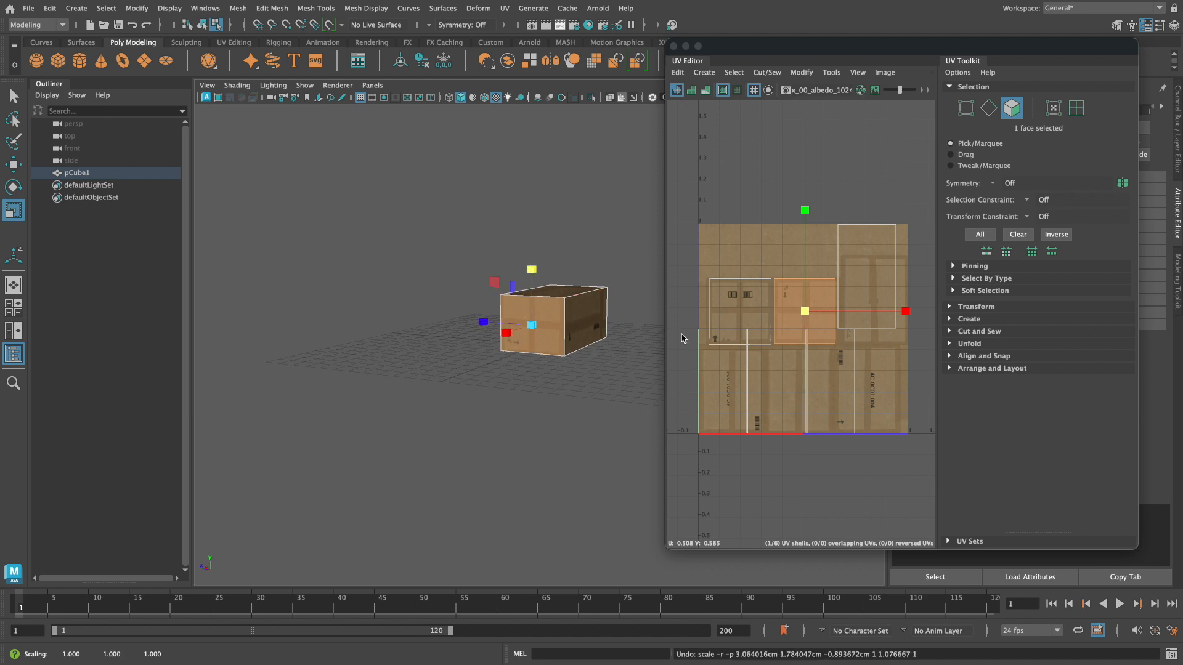
Step: Move the bottom face's UV shell onto the texture's upper-right panel, widening it slightly and shortening it along V to fit
left_click(864, 265)
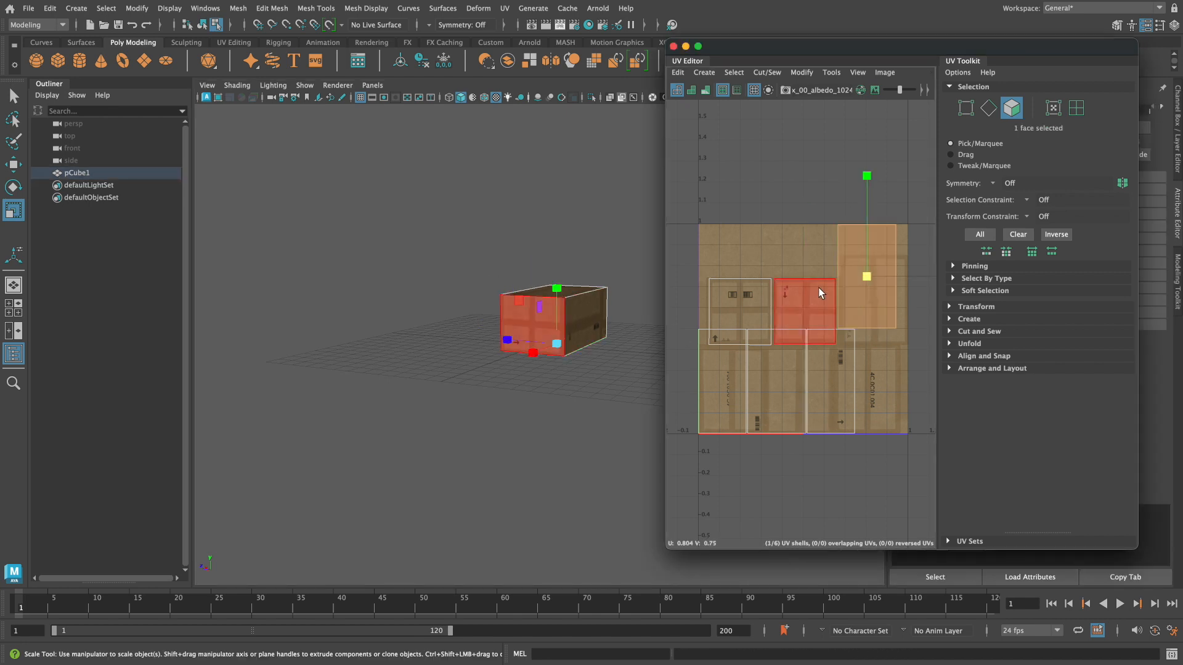
left_click_drag(866, 275, 871, 277)
key("w")
left_click_drag(871, 276, 876, 293)
key("r")
left_click_drag(874, 196, 874, 210)
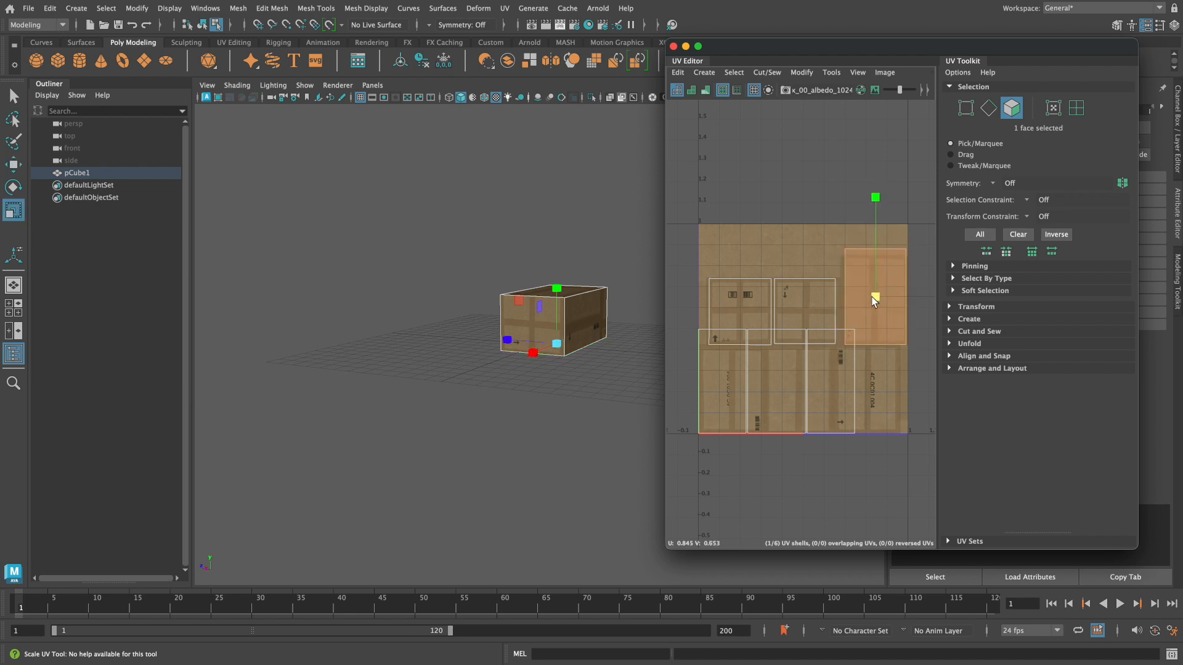
key("w")
left_click_drag(875, 298, 874, 303)
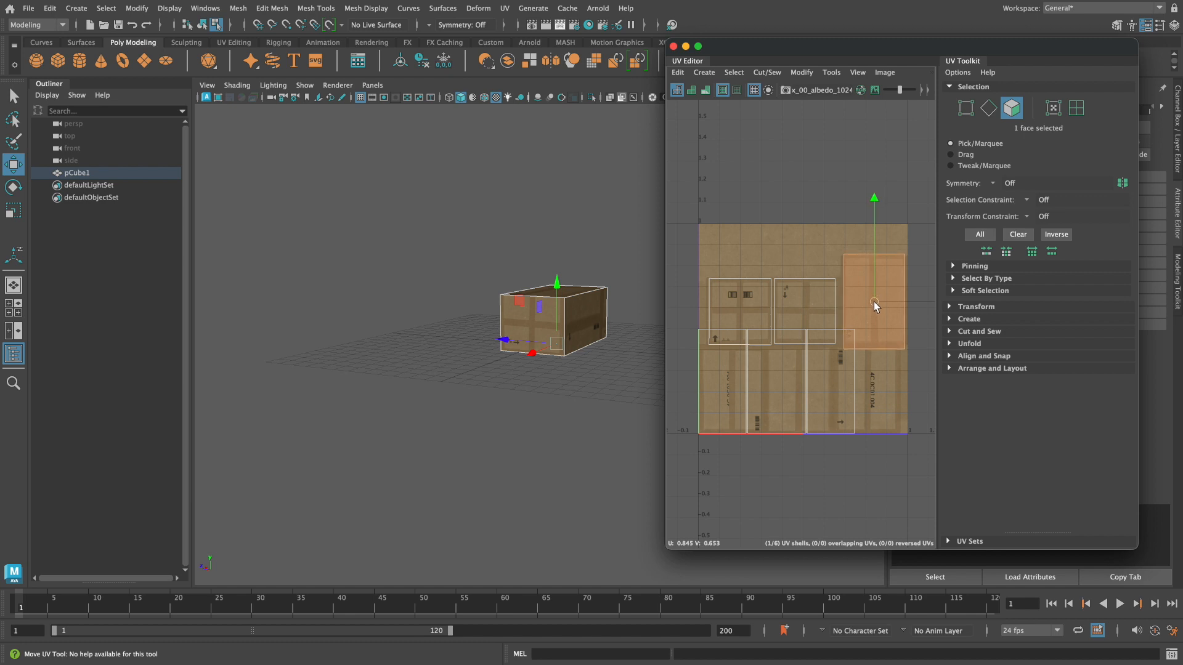
left_click_drag(613, 312, 560, 304, "alt")
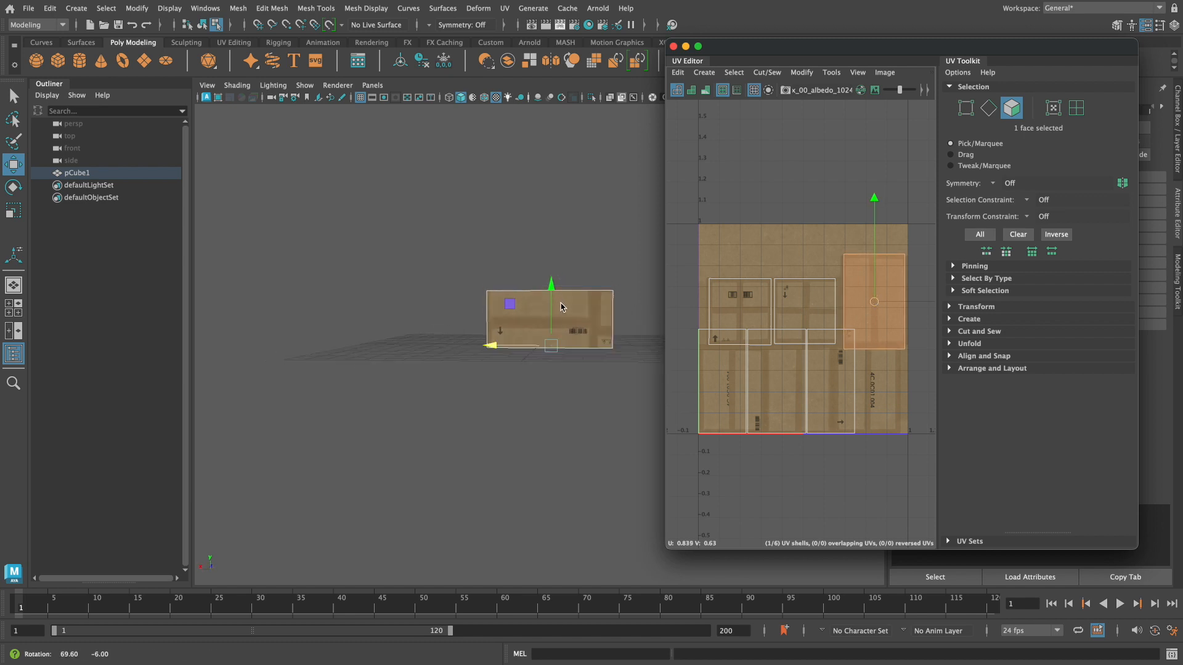
Step: Shorten the long side face's UV shell along V, widen it slightly along U, and move it onto the lower panel
left_click(544, 322)
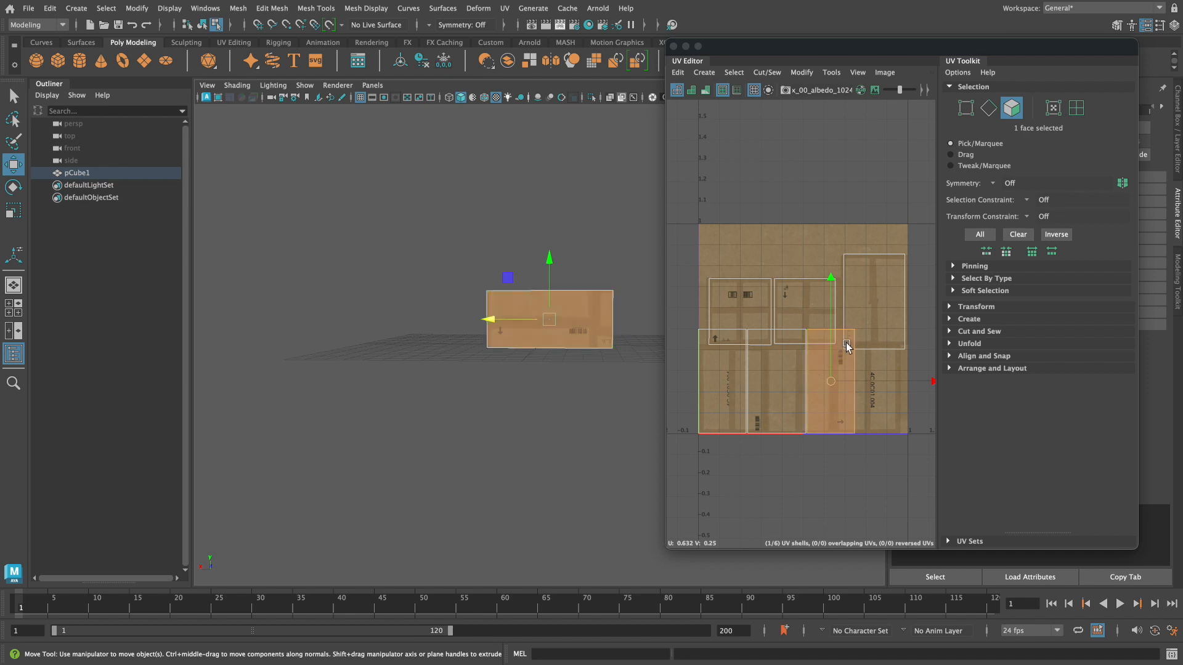
key("r")
left_click_drag(831, 283, 830, 303)
left_click_drag(831, 383, 832, 388)
left_click_drag(931, 382, 935, 384)
key("w")
left_click_drag(835, 379, 833, 388)
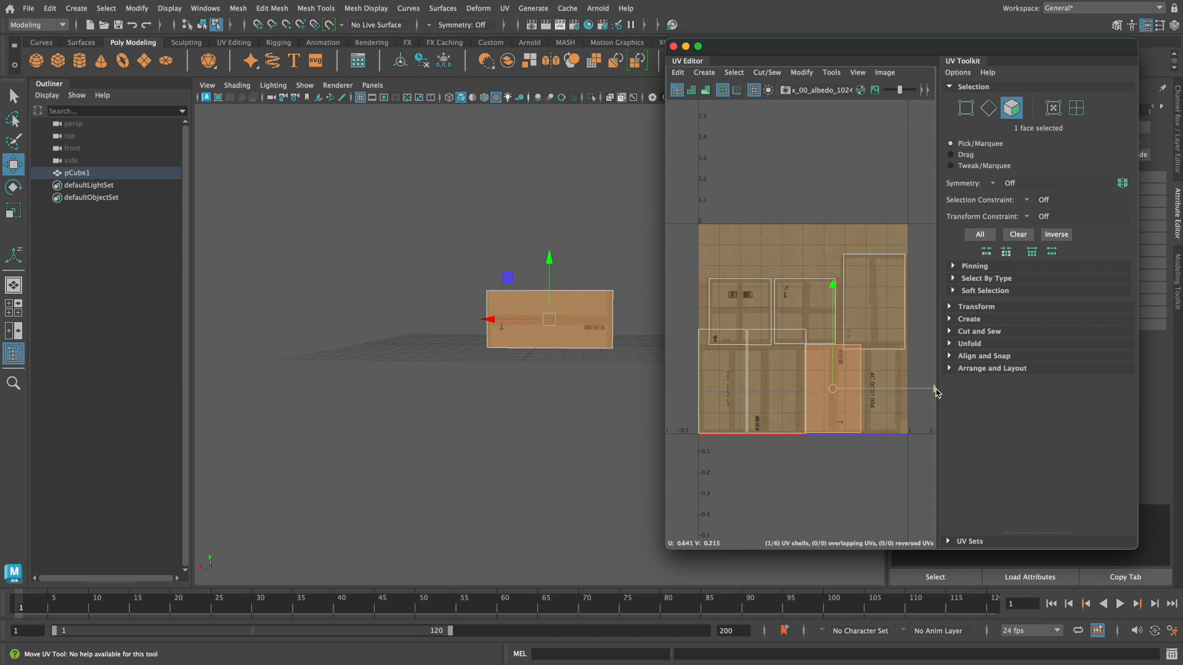
Step: Shift the long side face's UV shell slightly, widen it further along U, and close the UV Editor
left_click_drag(936, 391, 959, 394)
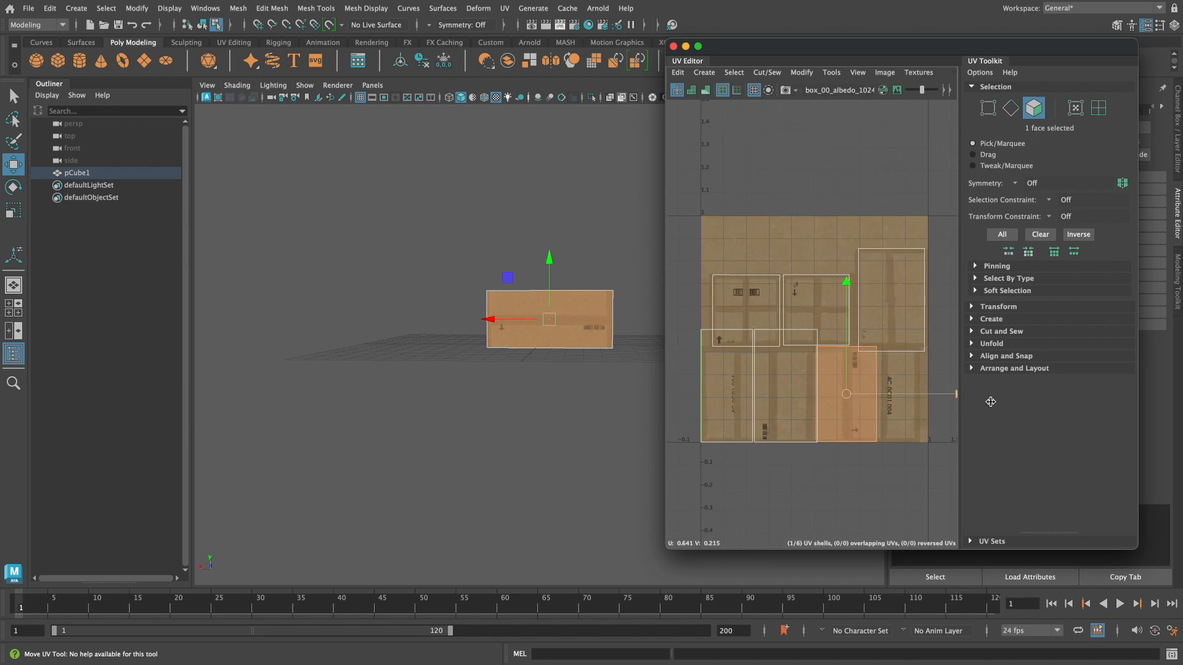
left_click_drag(847, 394, 849, 395)
key("r")
left_click_drag(955, 394, 972, 401)
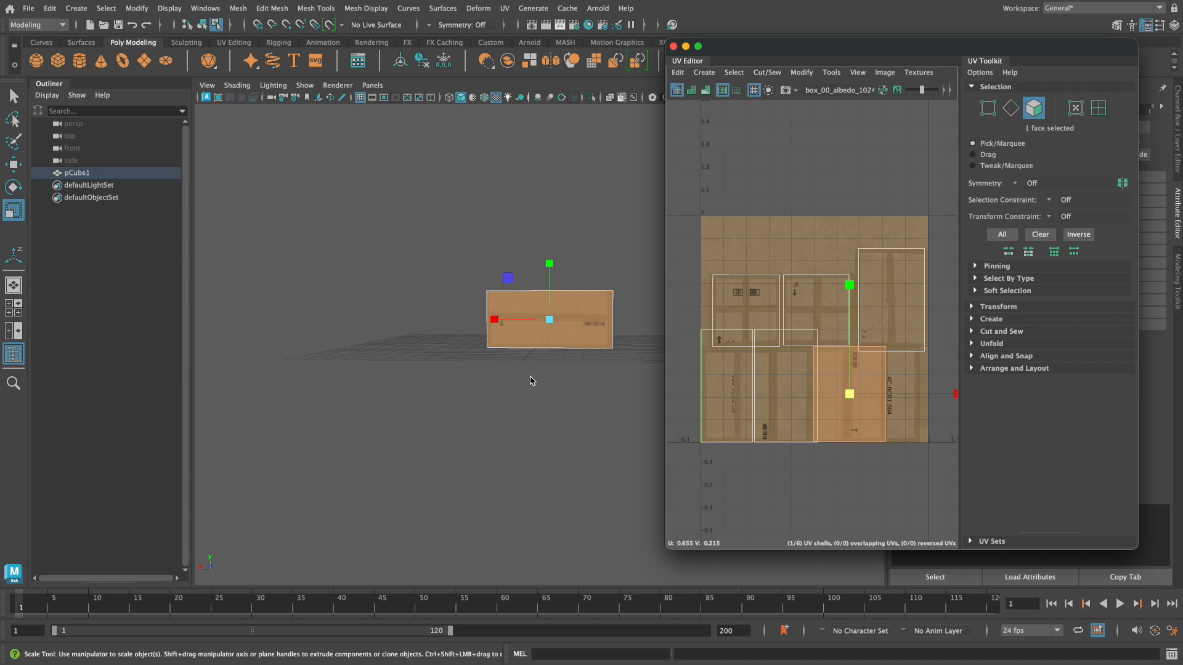
left_click_drag(588, 330, 493, 334, "alt")
left_click_drag(592, 272, 638, 286, "alt")
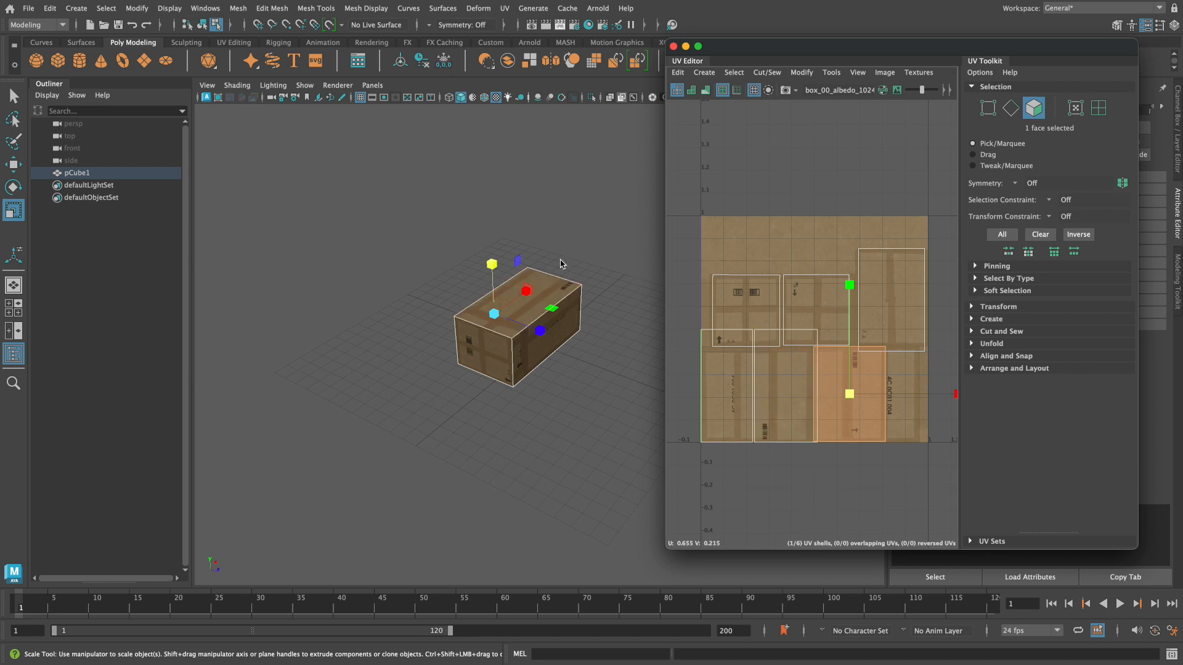
left_click(673, 47)
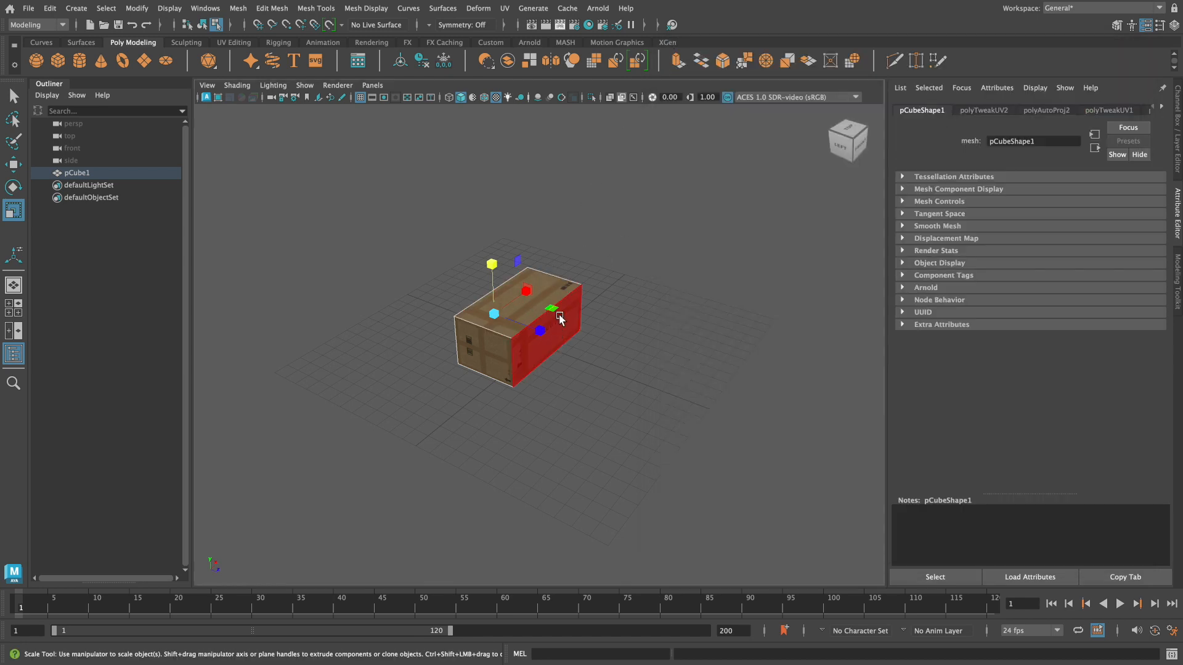
Step: Delete the selected faces of the box and start a new scene without saving the changes
left_click_drag(432, 245, 641, 416)
key("Delete")
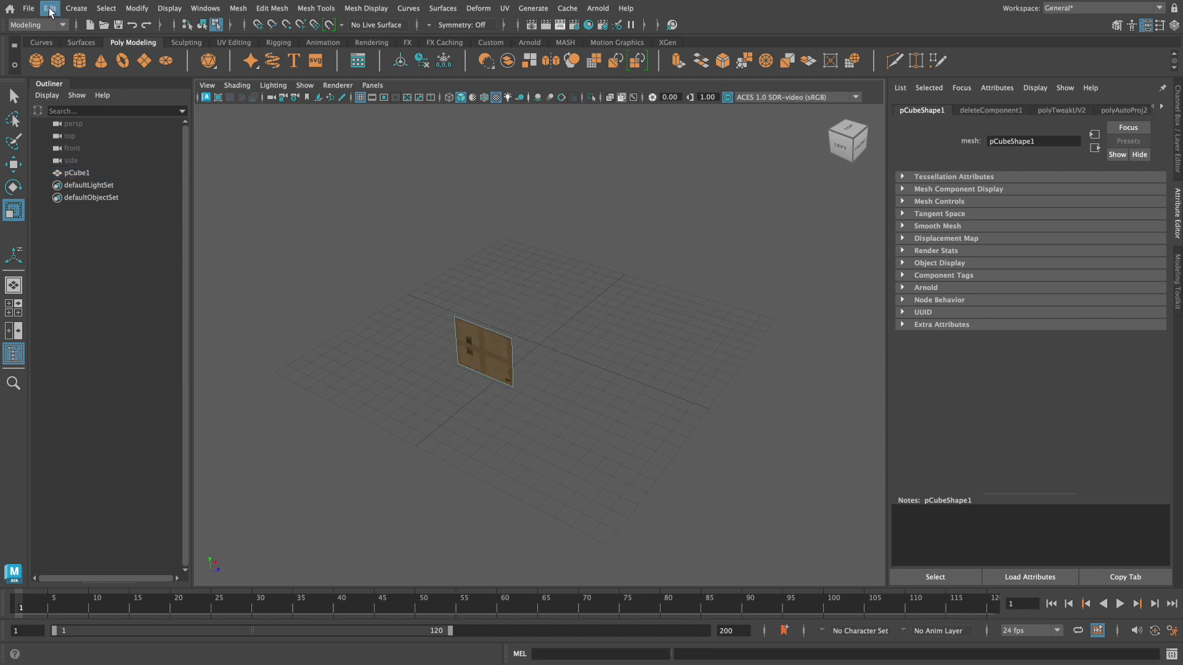
left_click(28, 8)
left_click(44, 34)
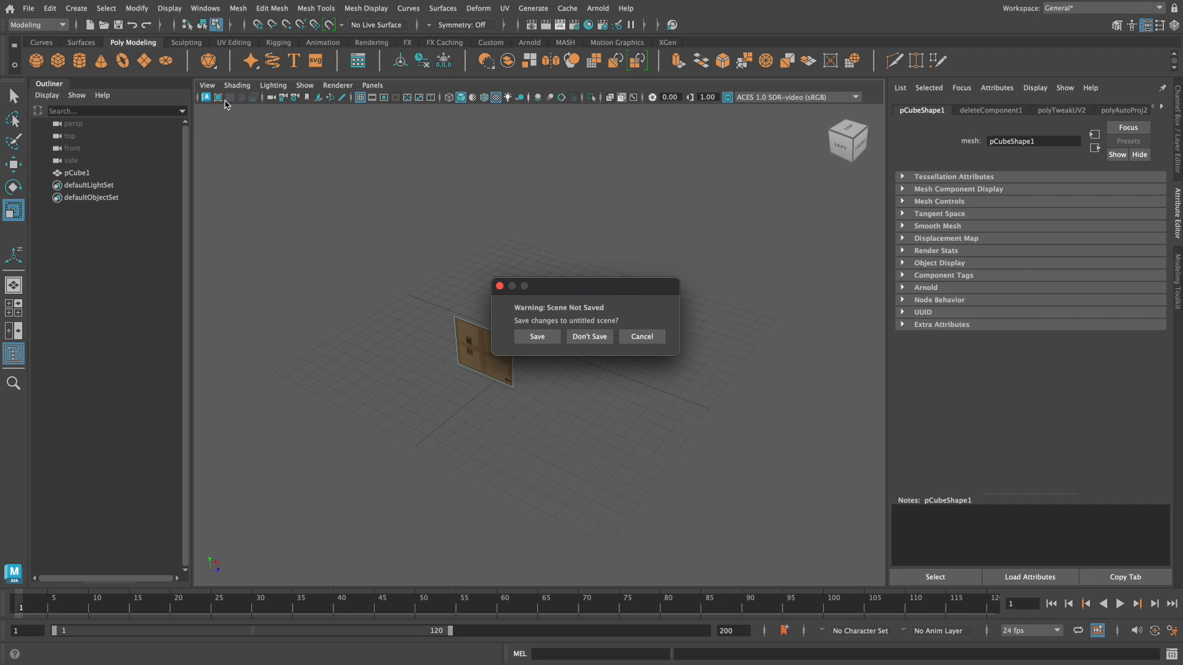
left_click(589, 337)
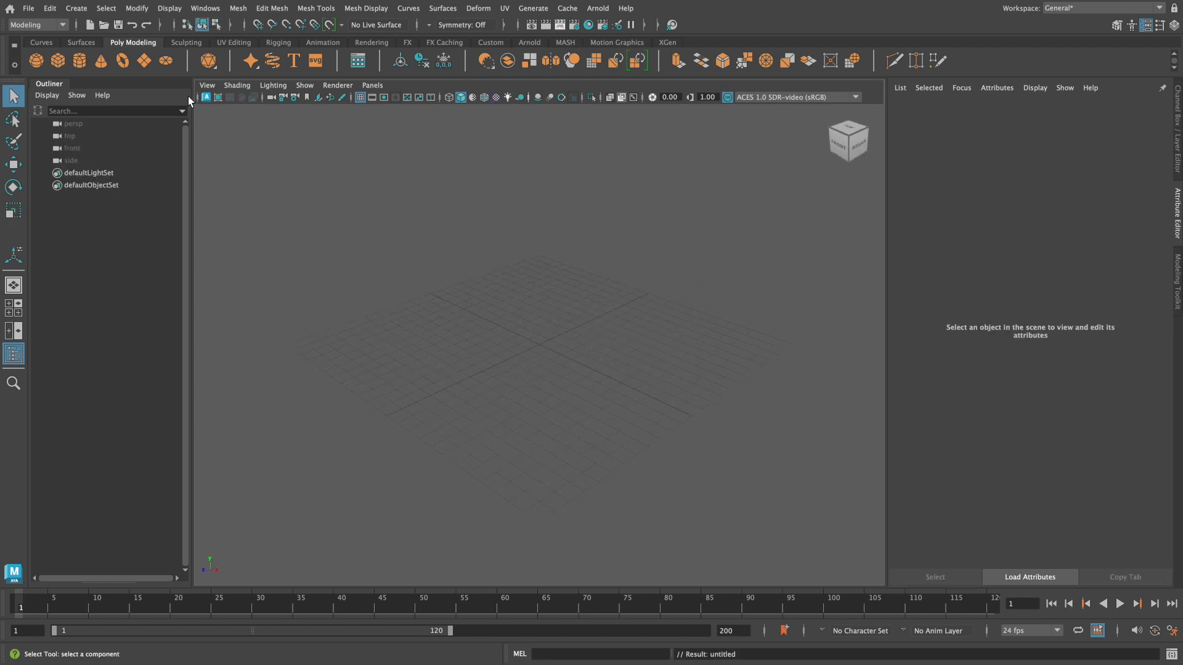
Step: Draw a tall polygon cylinder standing on the grid near its centre
left_click(80, 61)
left_click_drag(516, 334, 507, 210)
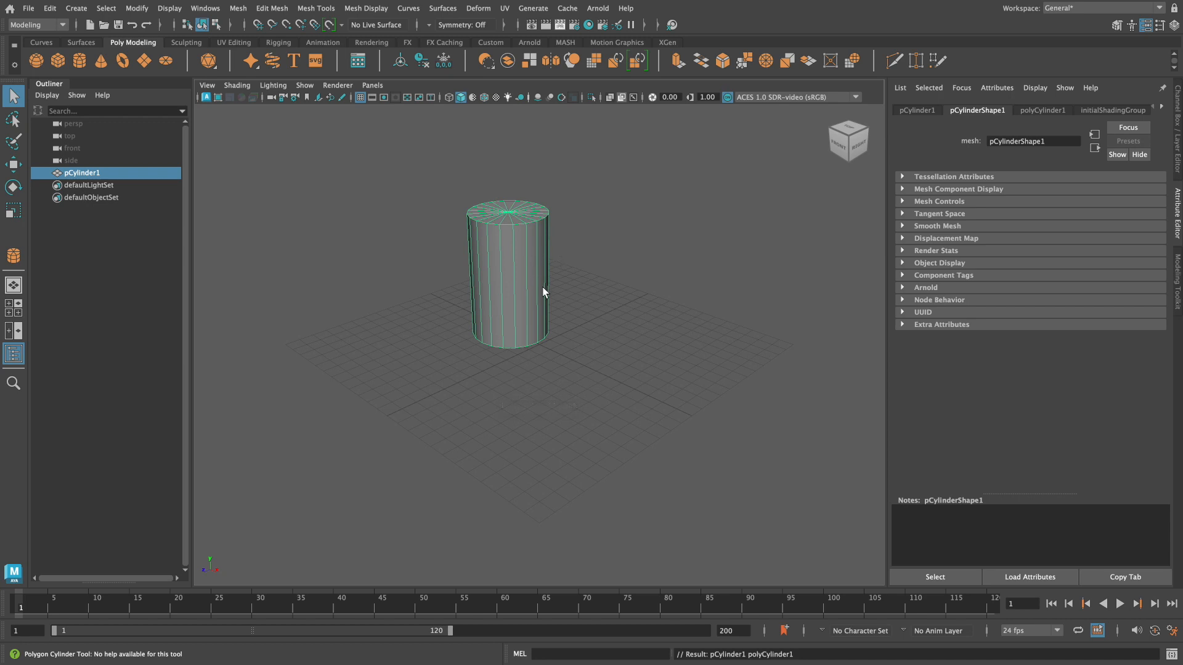
left_click_drag(619, 304, 646, 232, "alt")
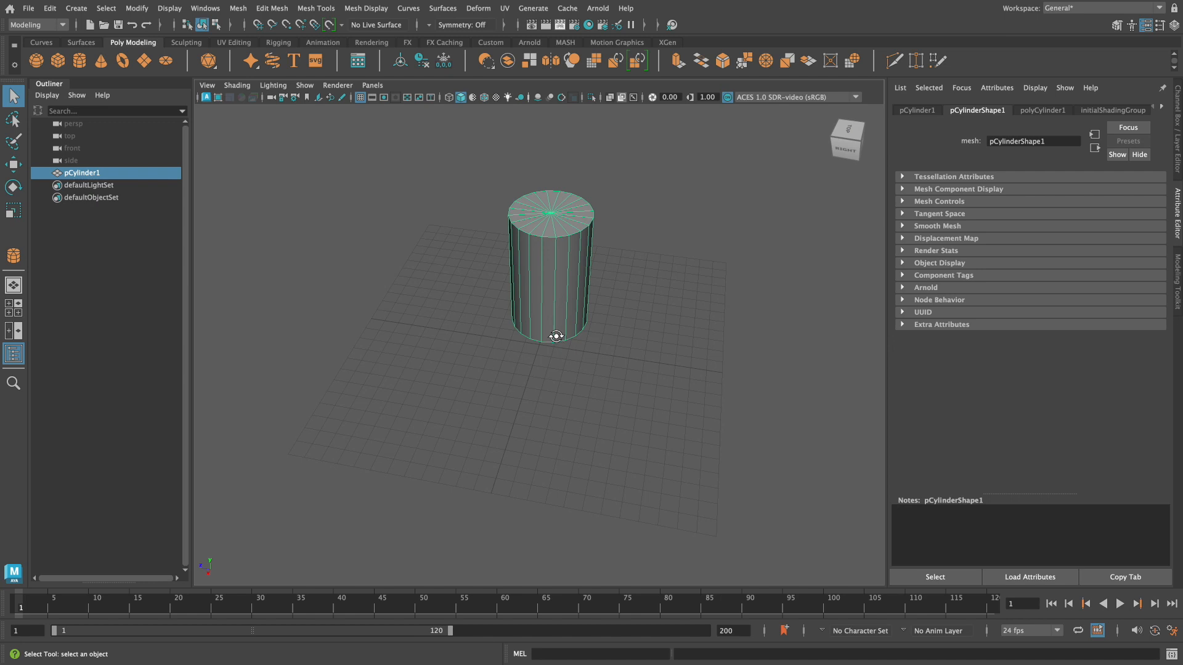
left_click_drag(589, 378, 604, 356, "alt")
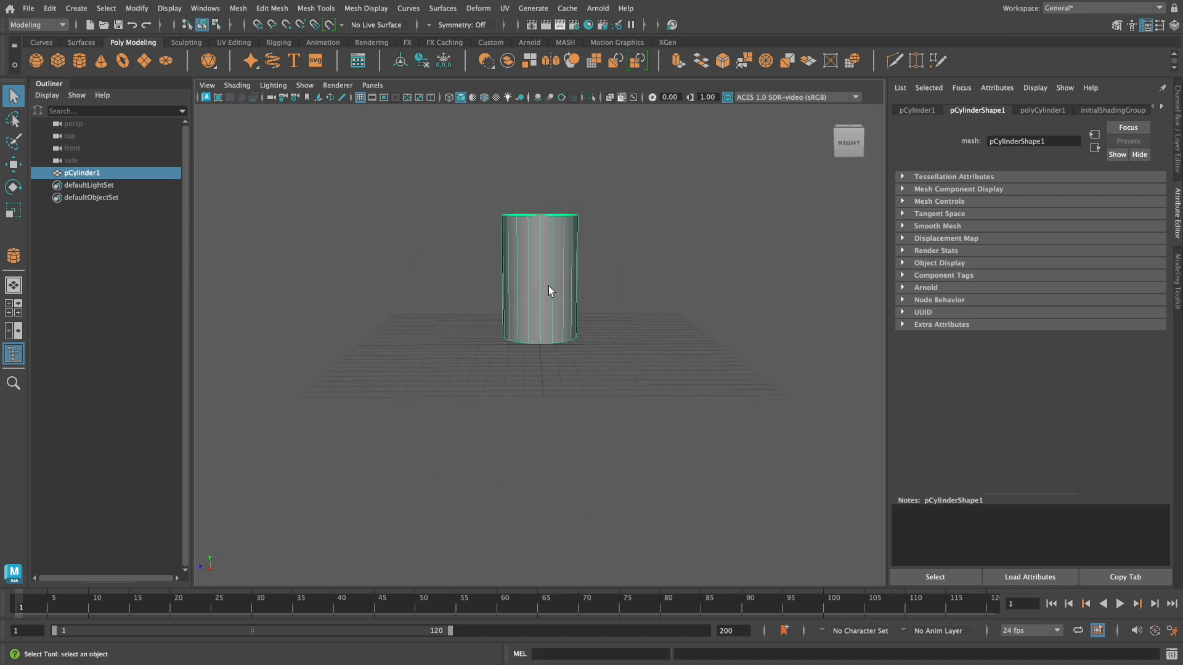
left_click_drag(633, 244, 628, 246, "alt")
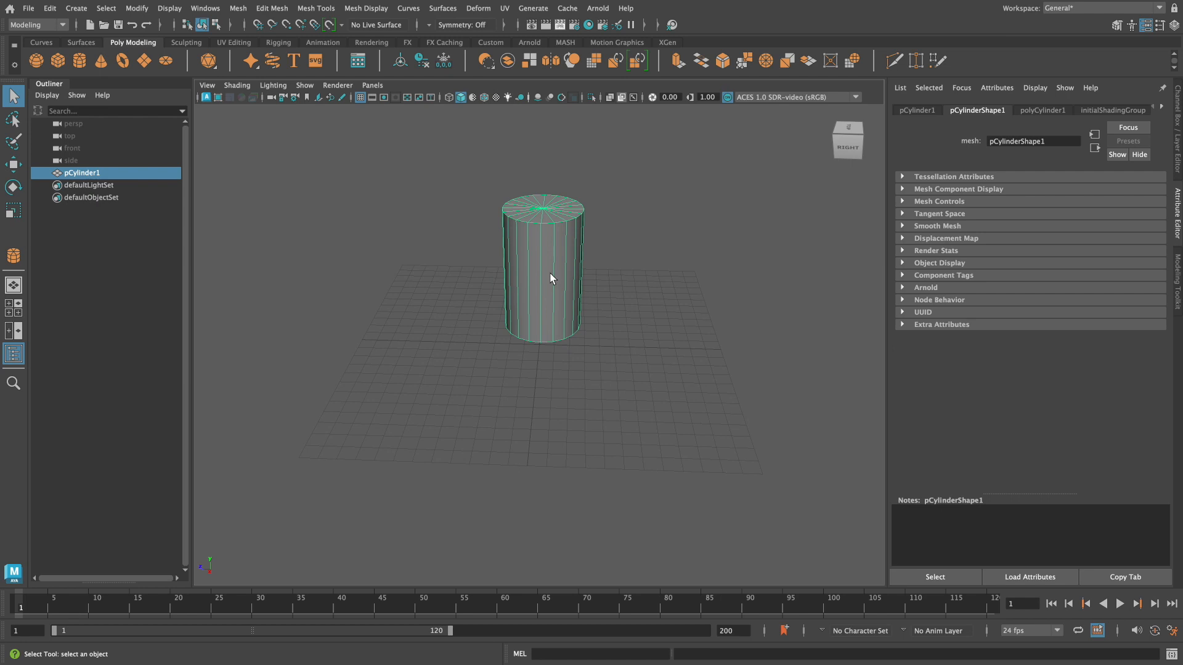
left_click(665, 217)
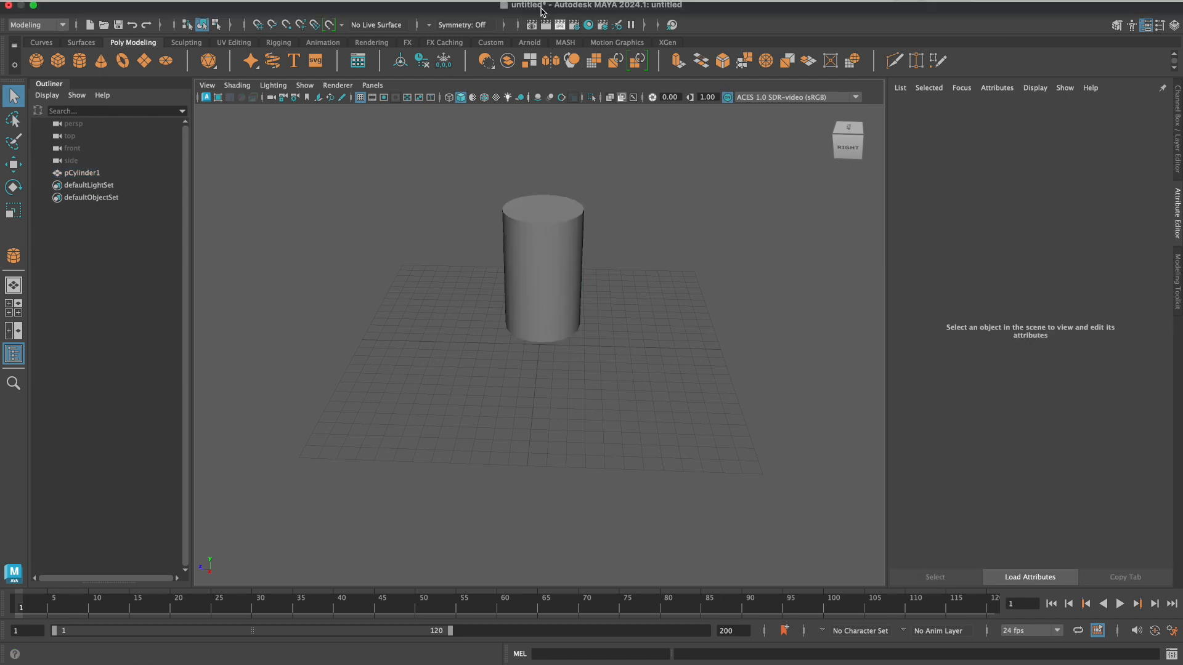
left_click(548, 222)
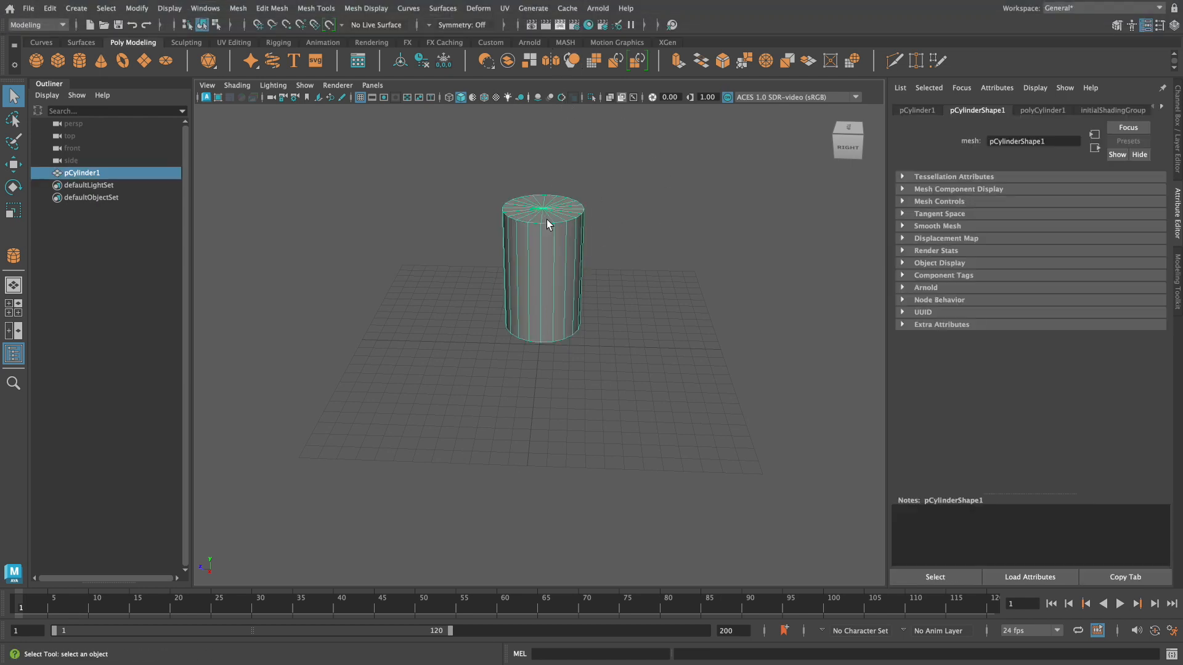
left_click(504, 8)
left_click(710, 138)
Step: Switch the cylinder to face selection and select the full ring of faces around its side
right_click_drag(599, 215, 613, 259)
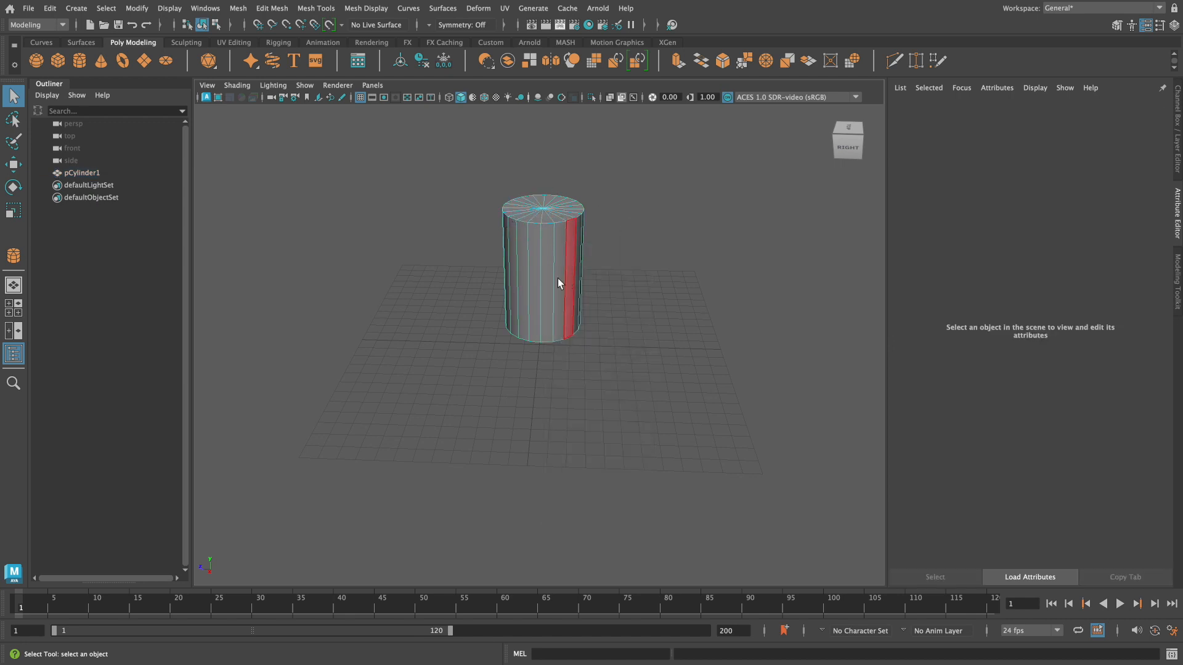
left_click(554, 285)
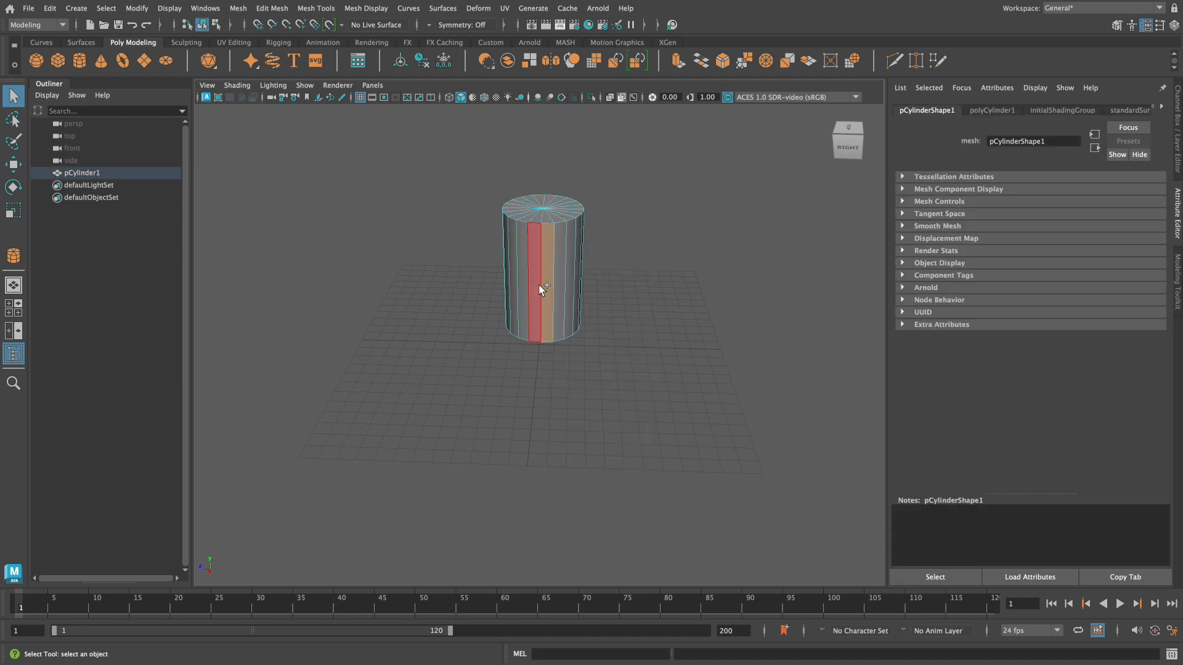
double_click(537, 286)
left_click_drag(593, 221, 566, 261, "alt")
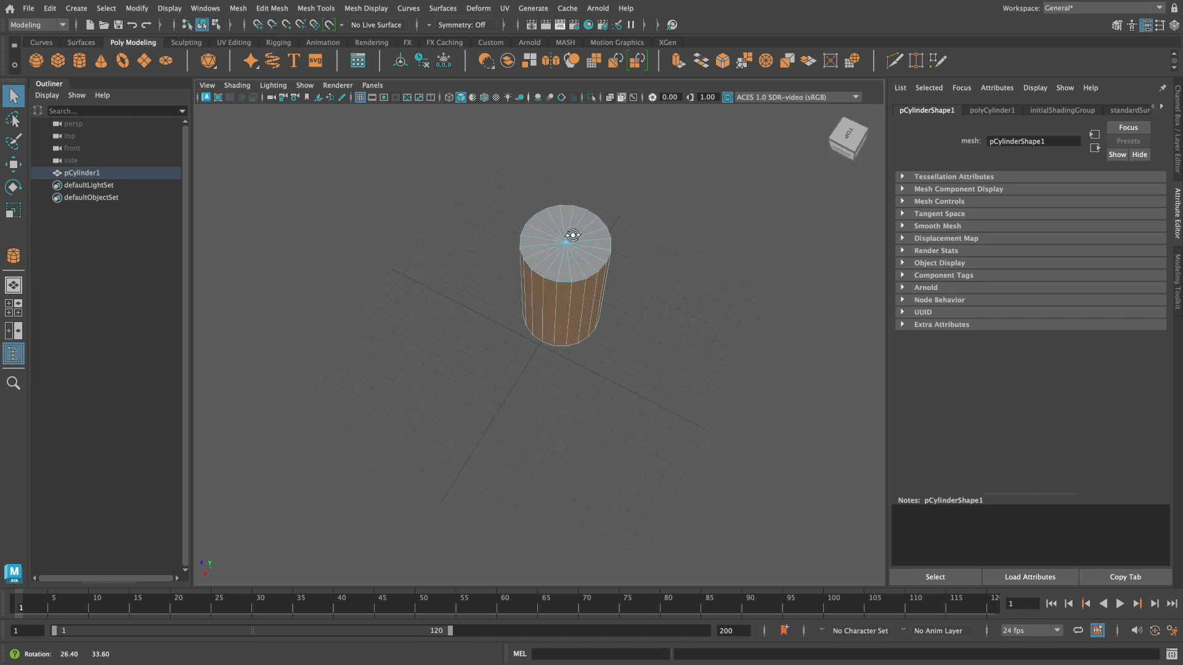
left_click(547, 261, "shift")
left_click(541, 253, "shift")
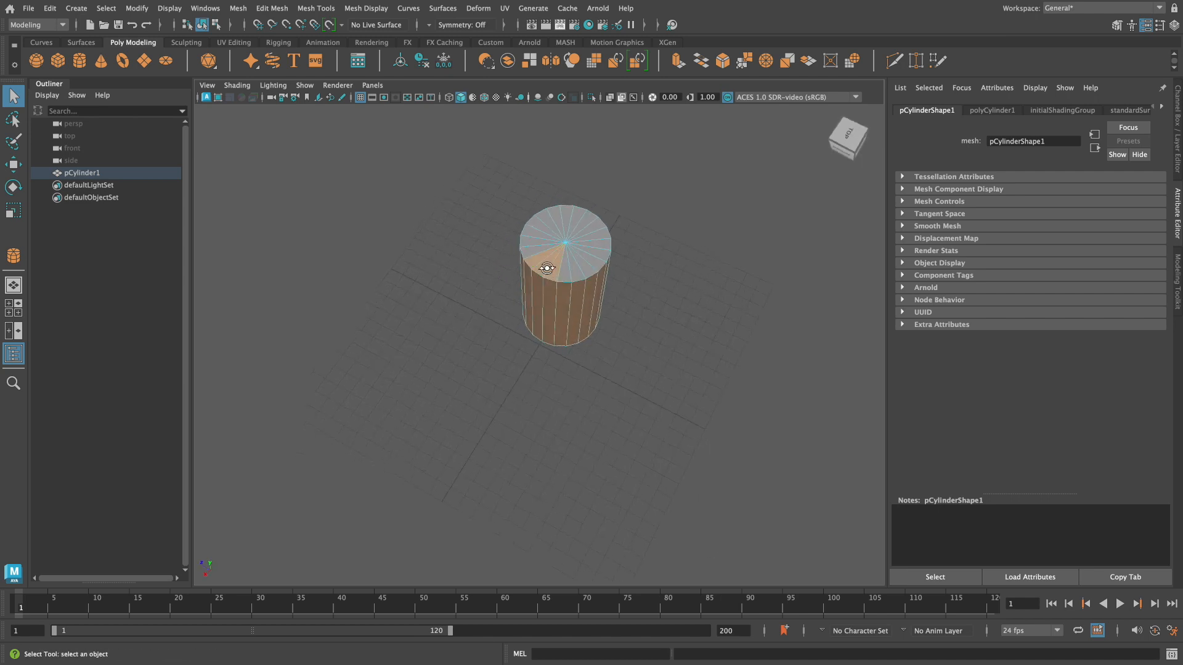
left_click(556, 276, "shift")
left_click(551, 268, "shift")
left_click_drag(642, 317, 661, 301, "alt")
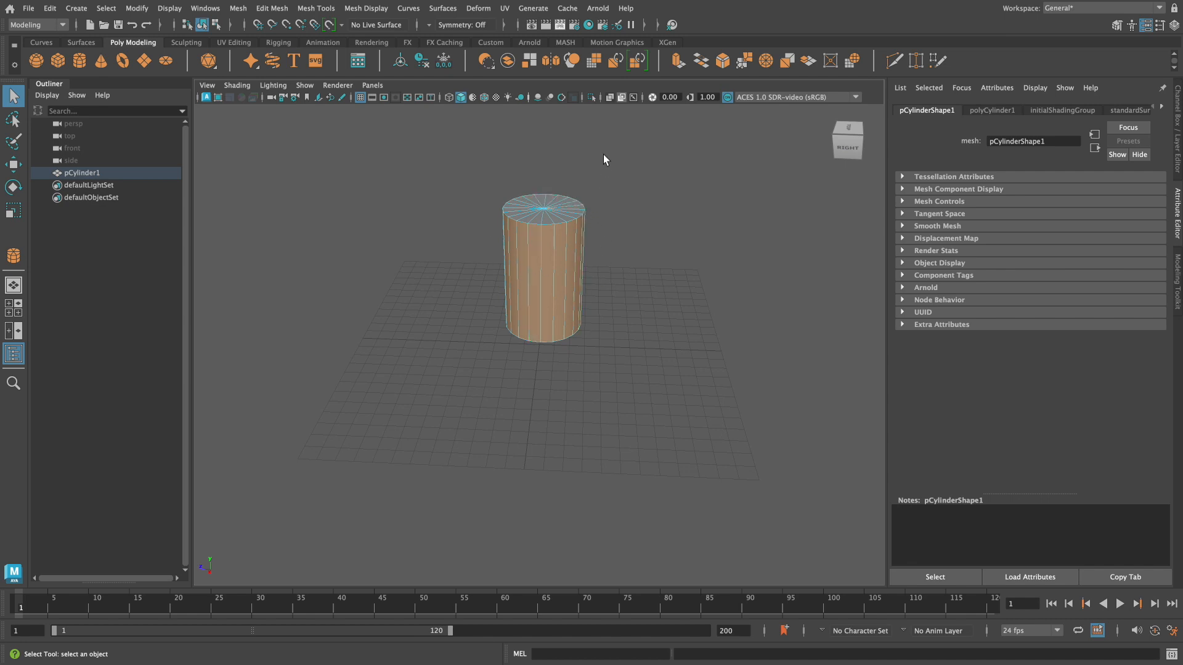
Step: Apply a cylindrical UV projection to the selected side faces of the cylinder
left_click(504, 10)
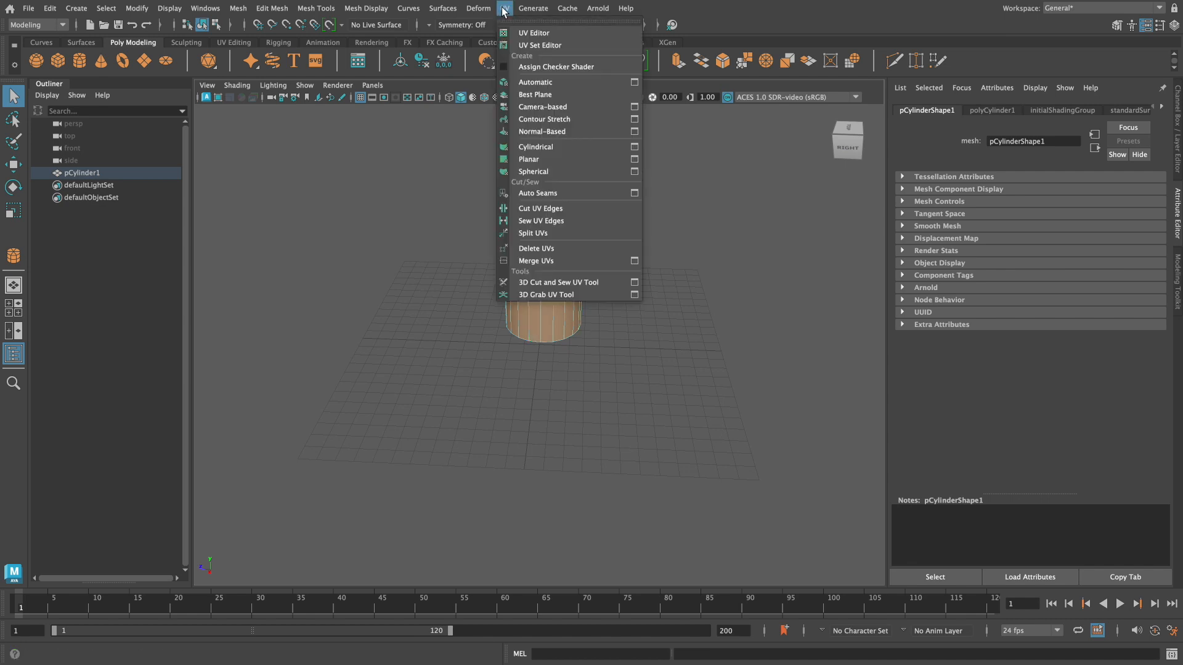
left_click(539, 149)
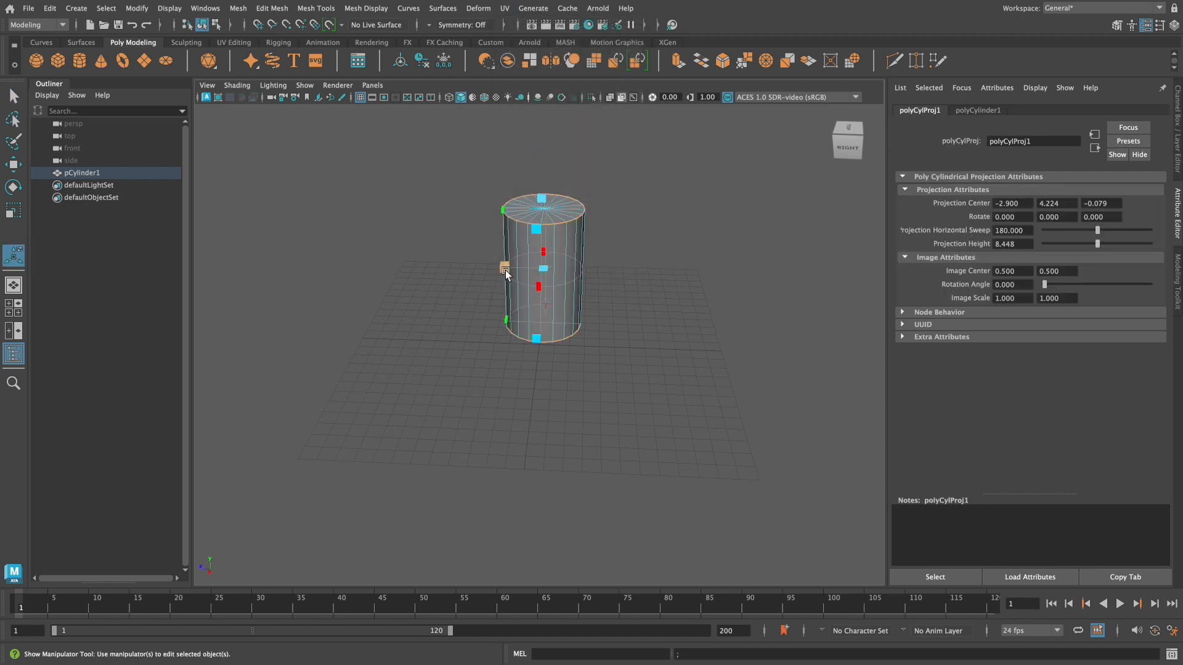
Step: Try to rotate and widen the cylindrical projection with its manipulator handles
mouse_move(503, 273)
left_mouse_down()
mouse_move(527, 282)
mouse_move(508, 280)
left_mouse_up()
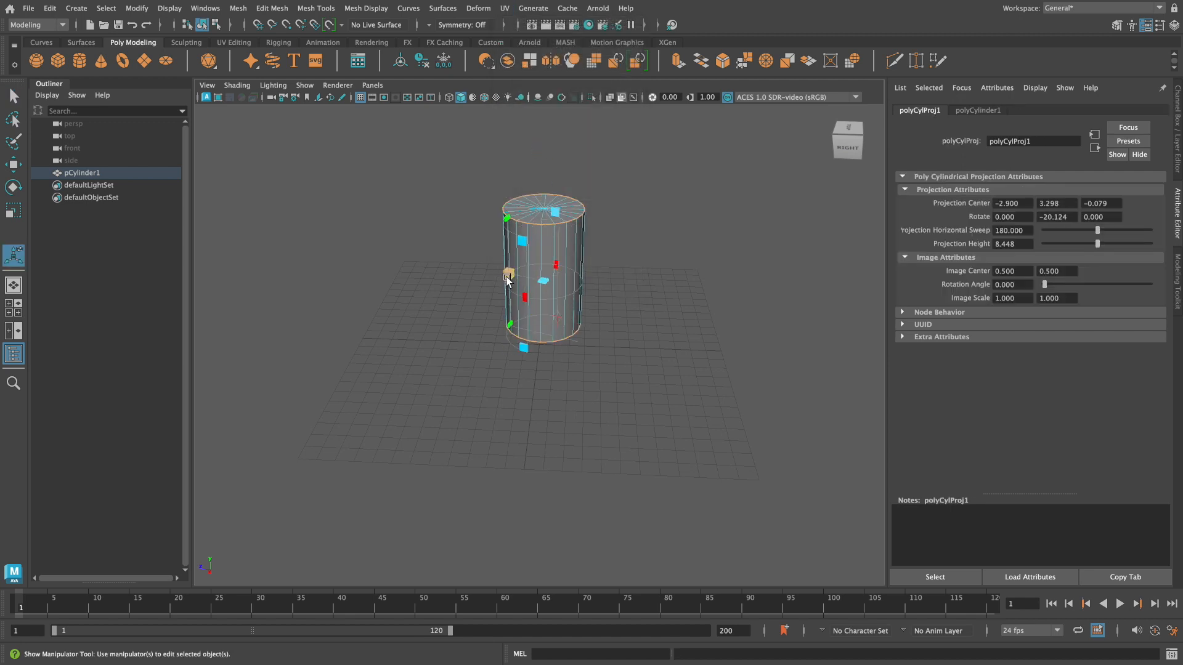
key("ctrl+z")
left_click_drag(664, 337, 626, 335, "alt")
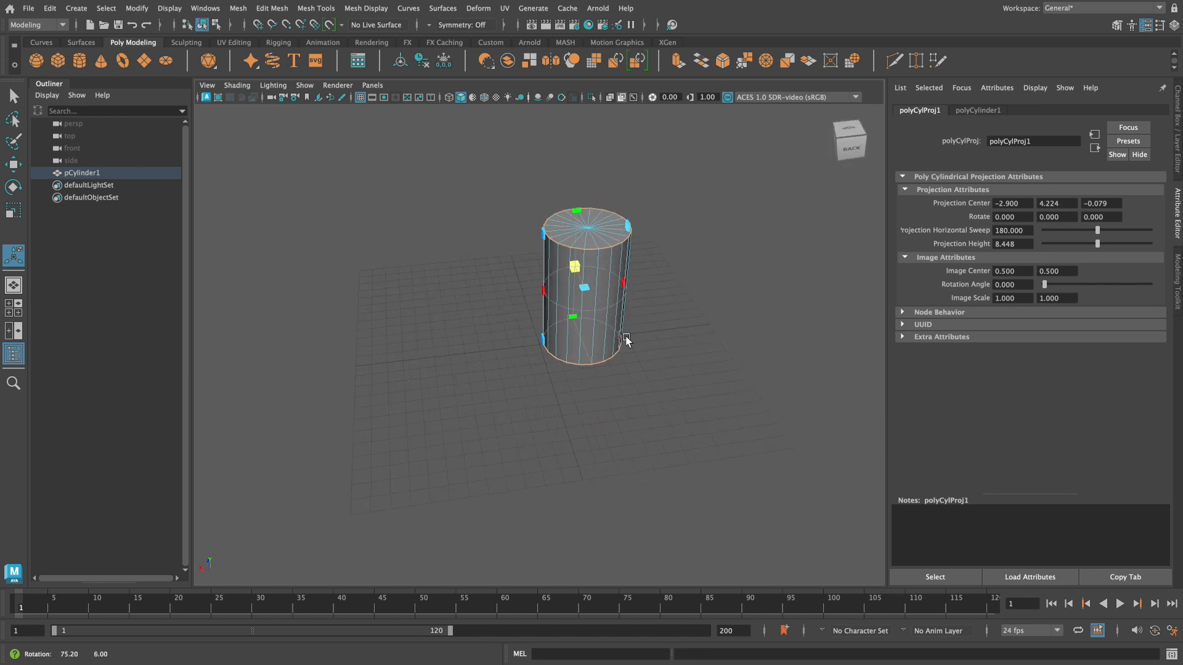
left_click_drag(574, 269, 618, 300)
key("ctrl+z")
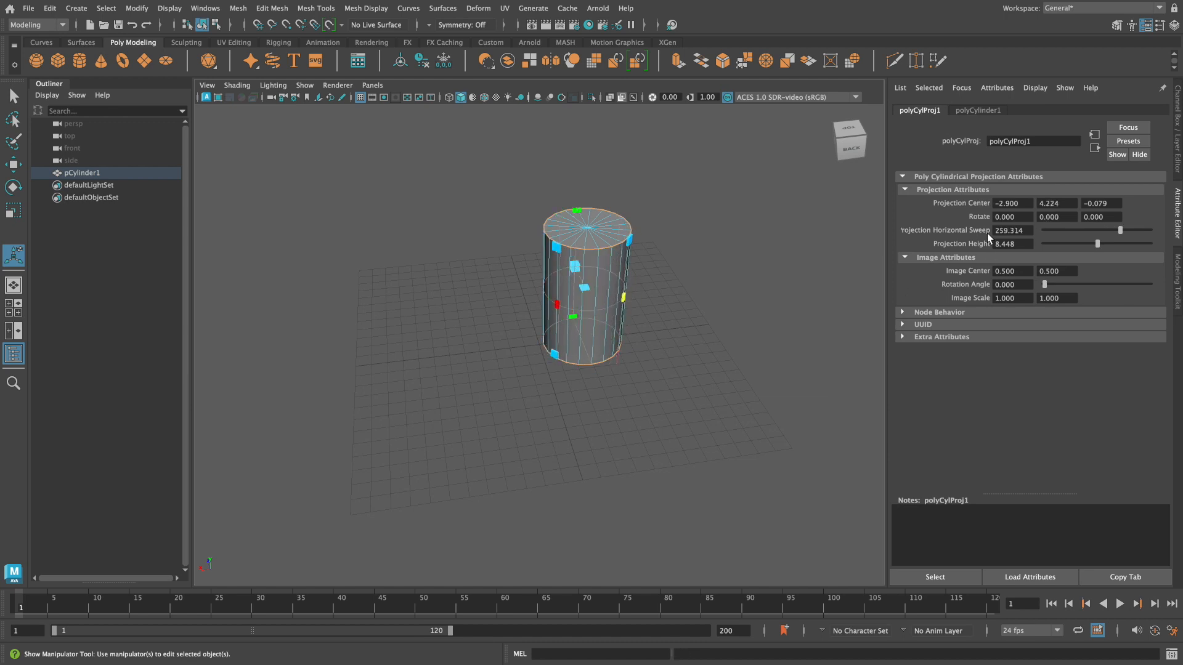
Step: Set the cylindrical projection's horizontal sweep to 360 and deselect the cylinder's faces
left_click_drag(1120, 230, 1163, 241)
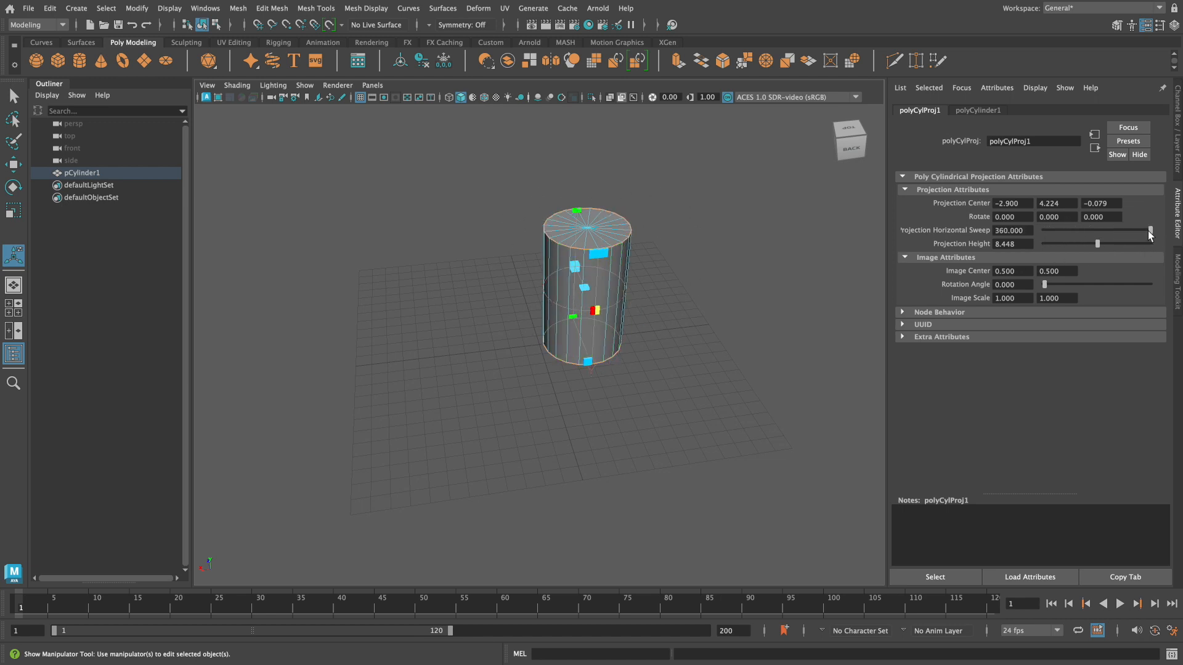
mouse_move(1149, 229)
left_mouse_down()
mouse_move(1089, 234)
mouse_move(1155, 229)
left_mouse_up()
left_click(694, 261)
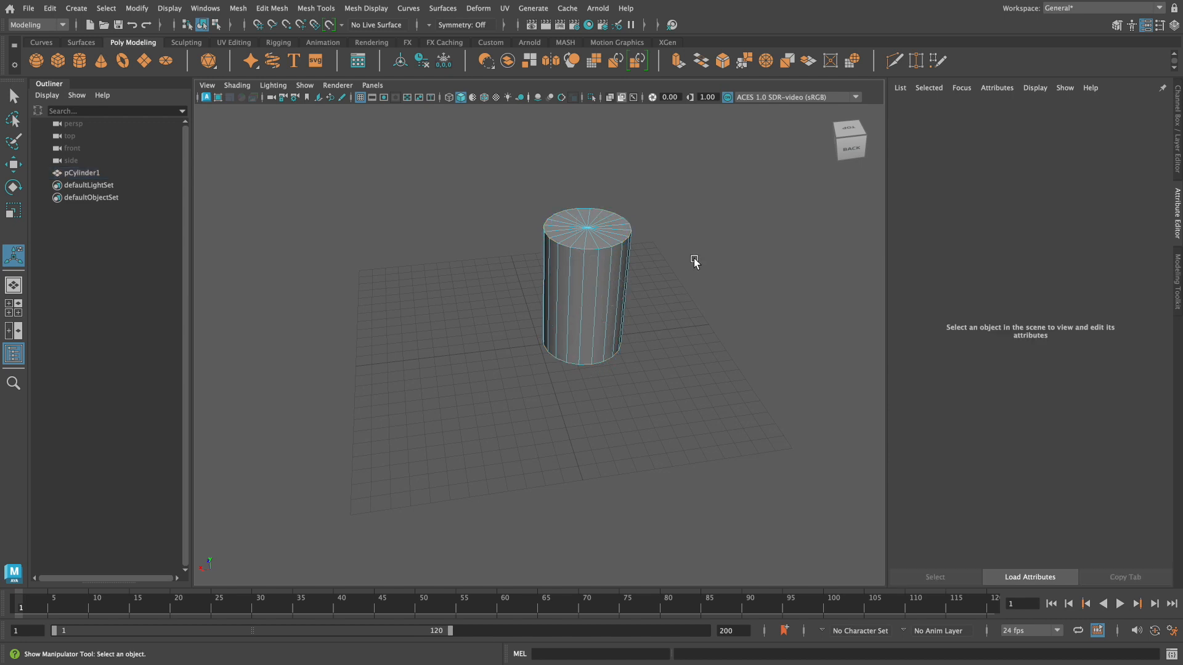
left_click(591, 304)
double_click(573, 305, "shift")
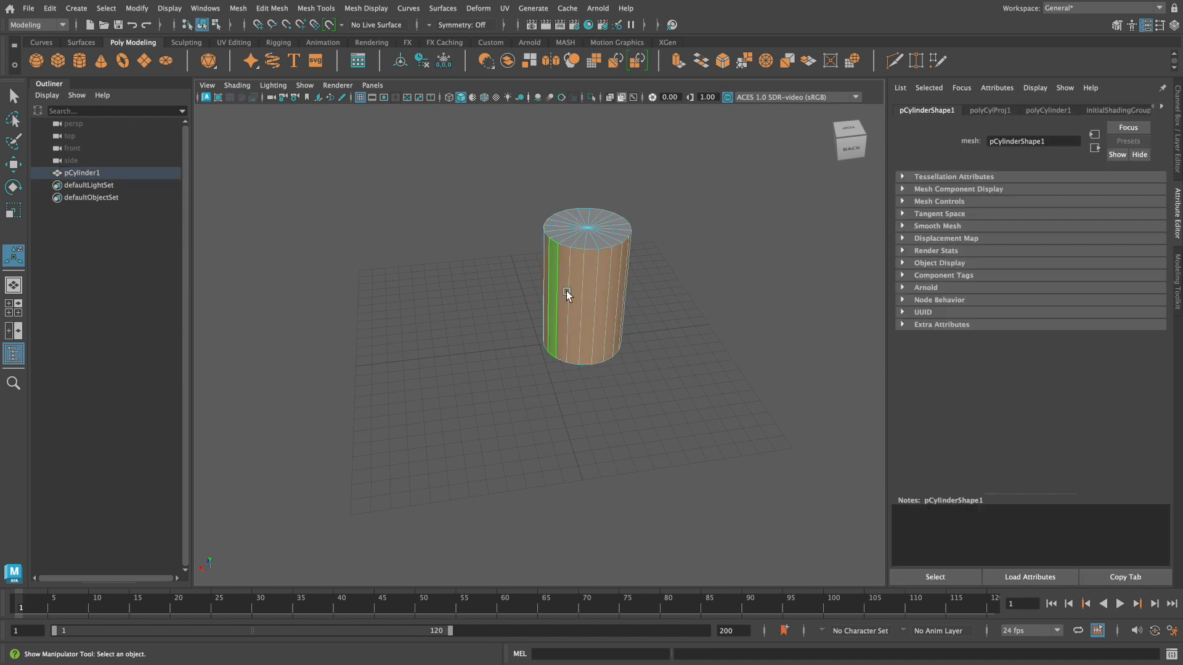
left_click_drag(607, 343, 507, 389, "alt")
left_click(529, 356, "shift")
left_click(513, 341, "shift")
left_click(527, 353, "ctrl")
left_click(537, 363, "ctrl")
left_click(523, 349, "ctrl")
left_click(516, 338, "ctrl")
left_click_drag(545, 374, 515, 364, "alt")
key("t")
right_click_drag(557, 239, 582, 225)
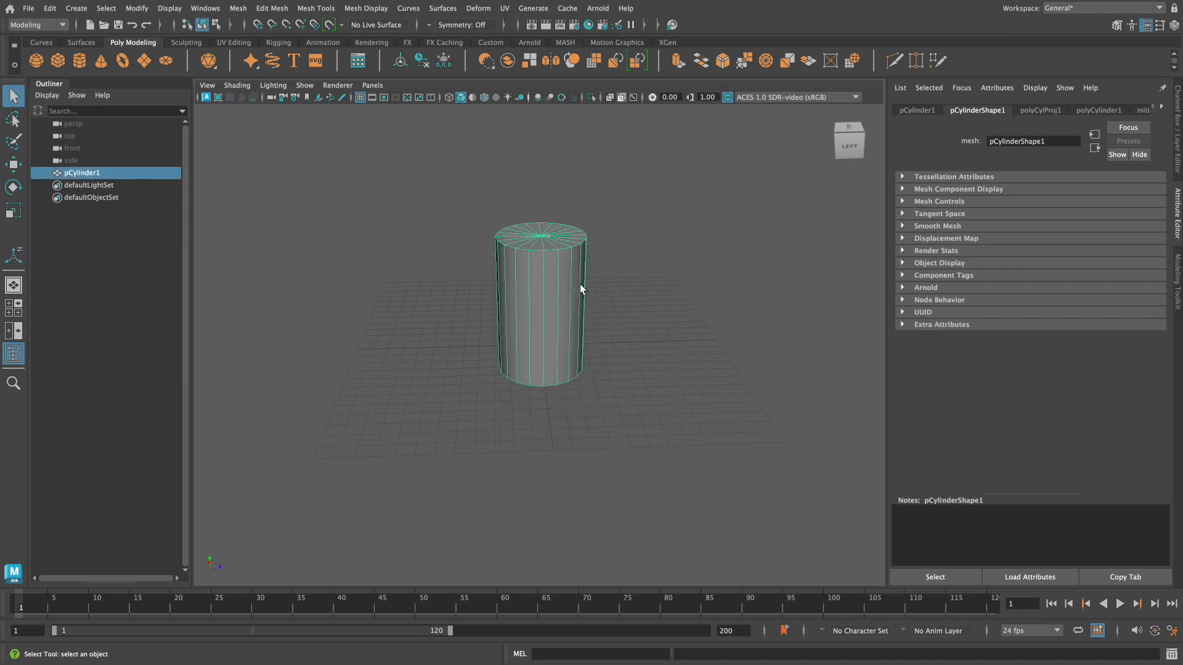
left_click(550, 293)
left_click(549, 294)
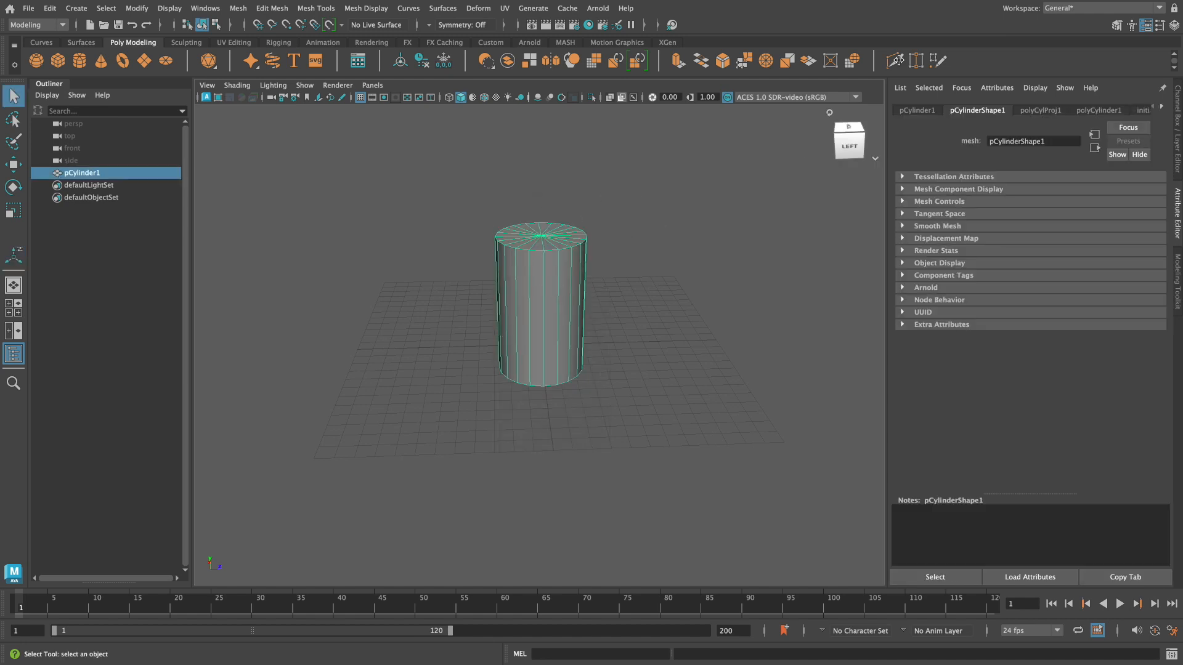
left_click(550, 329, "shift")
left_click(550, 329, "shift")
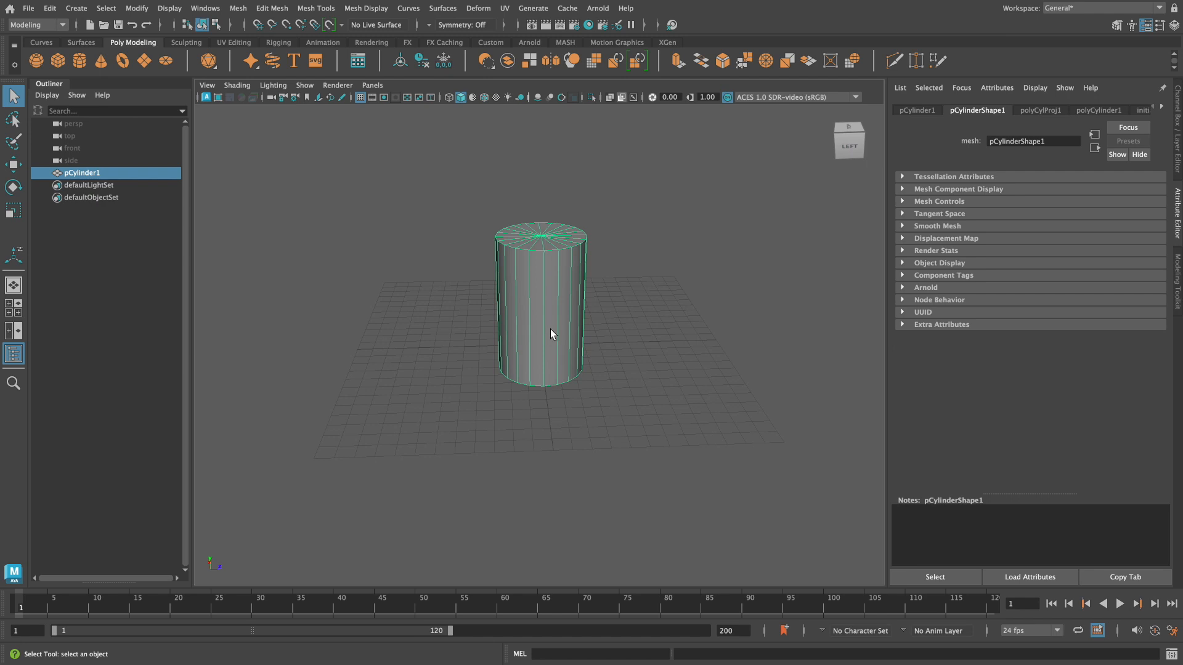
Step: Return the cylinder to face mode, clear the old selection, and select all its side faces without the caps
right_click(550, 333)
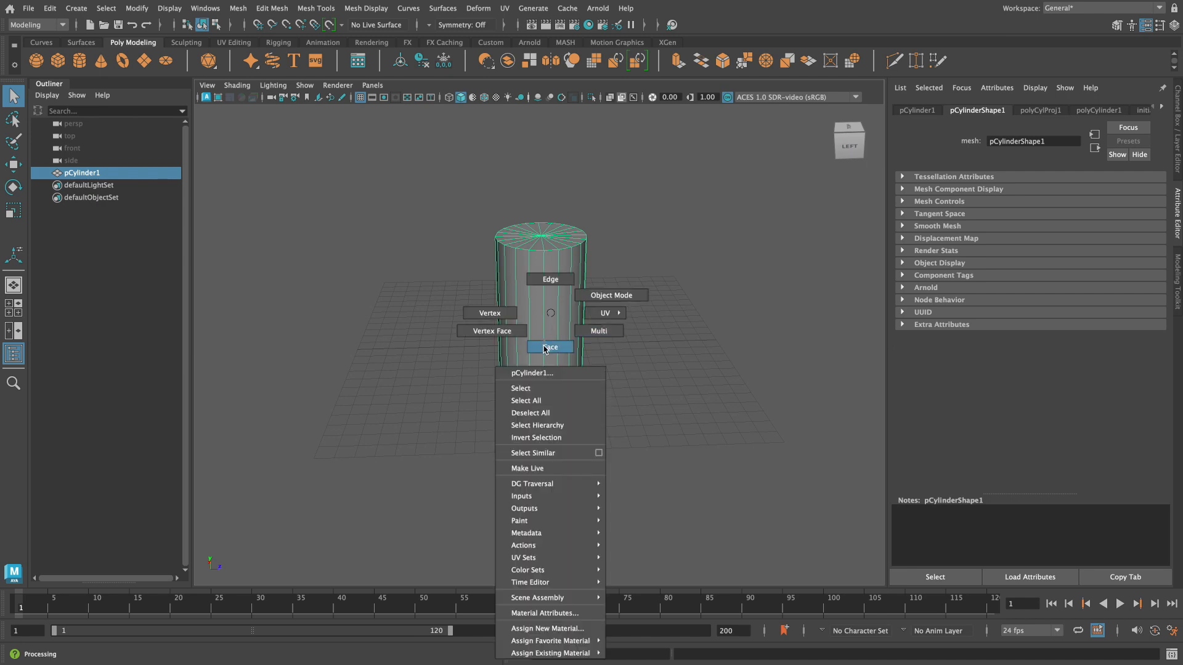
left_click(545, 347)
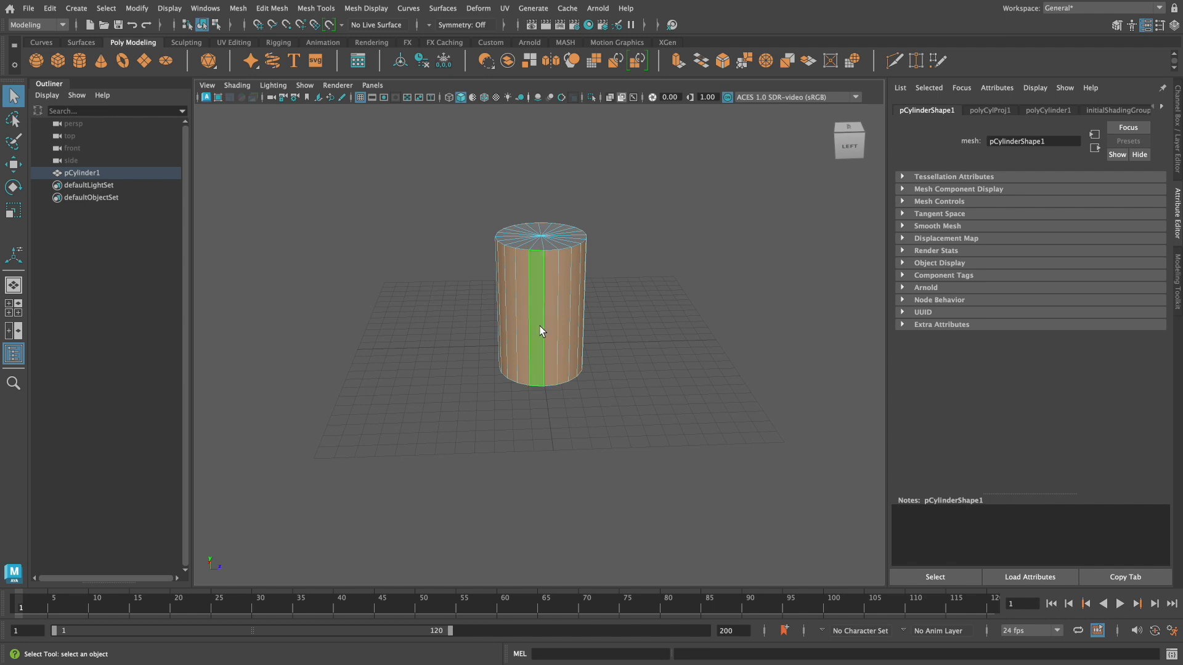
left_click(643, 313)
left_click(535, 323)
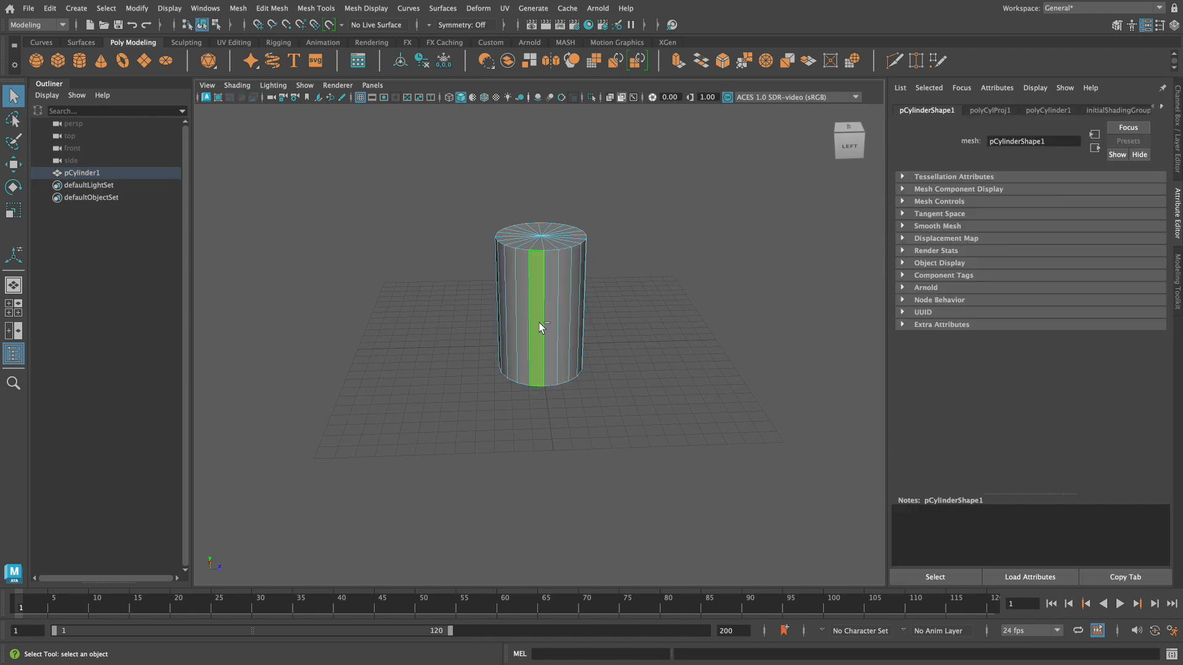
left_click(552, 326, "shift")
double_click(552, 326, "shift")
left_click_drag(565, 301, 597, 292, "alt")
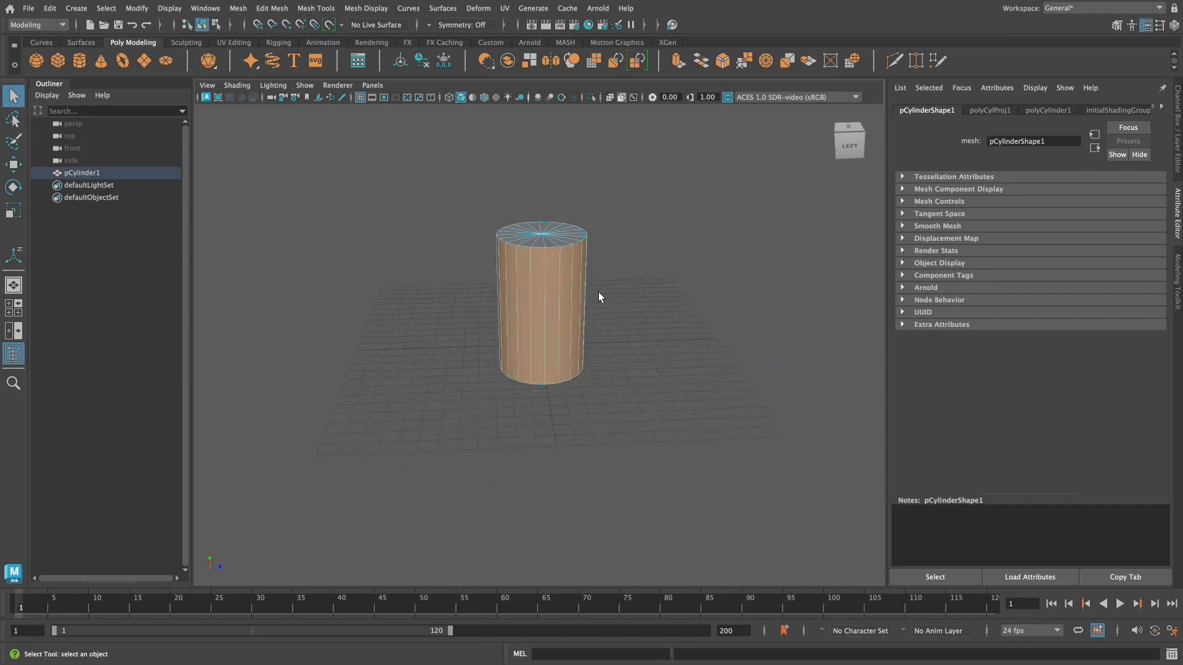
Step: Assign a new Arnold aiStandardSurface material to the cylinder's selected side faces
right_click_drag(551, 288, 584, 609)
left_click(426, 306)
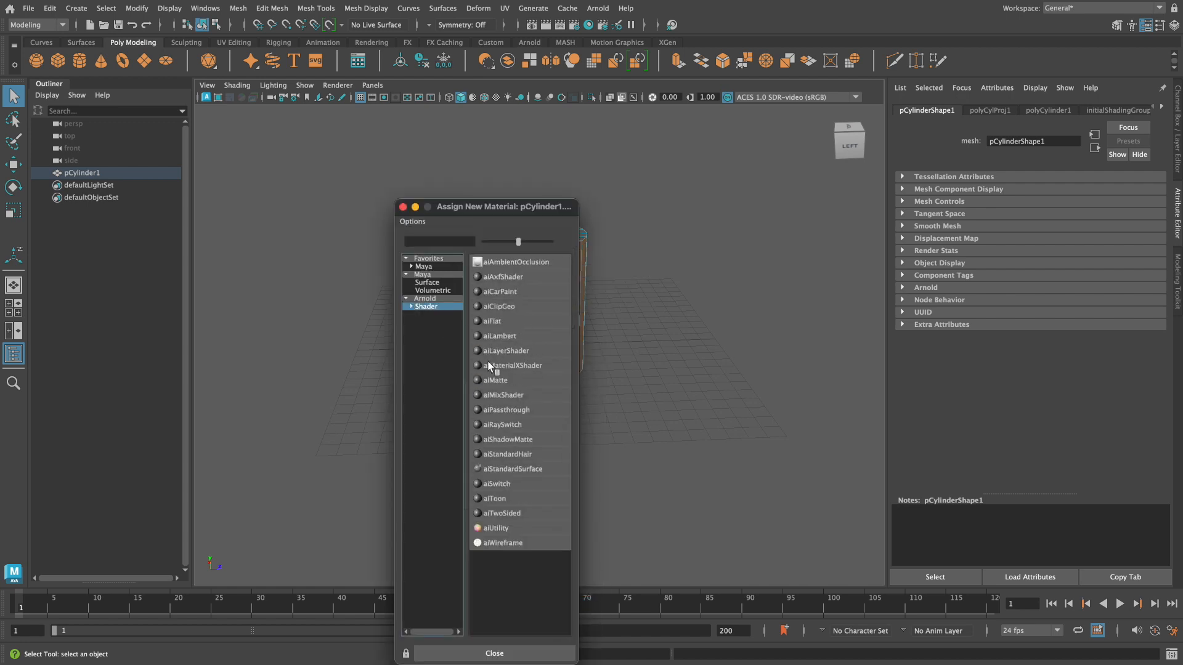
left_click(488, 469)
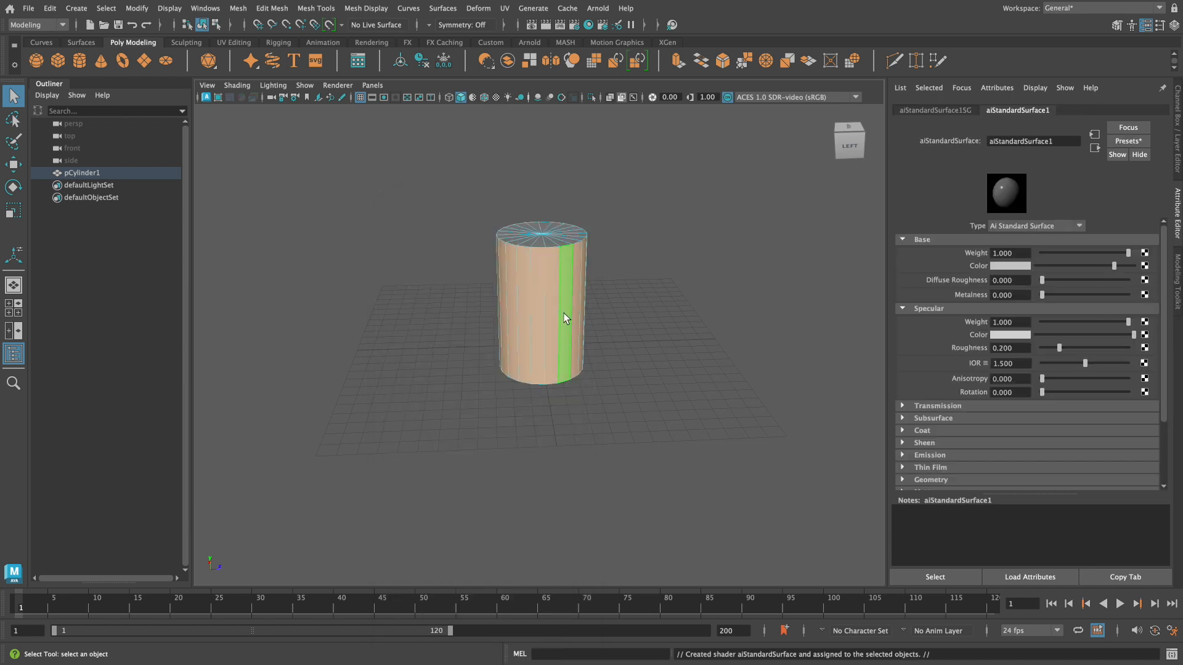
Step: Map cokecan.jpg from the Desktop as a file texture on the material's base color and turn on textured display
left_click(1142, 265)
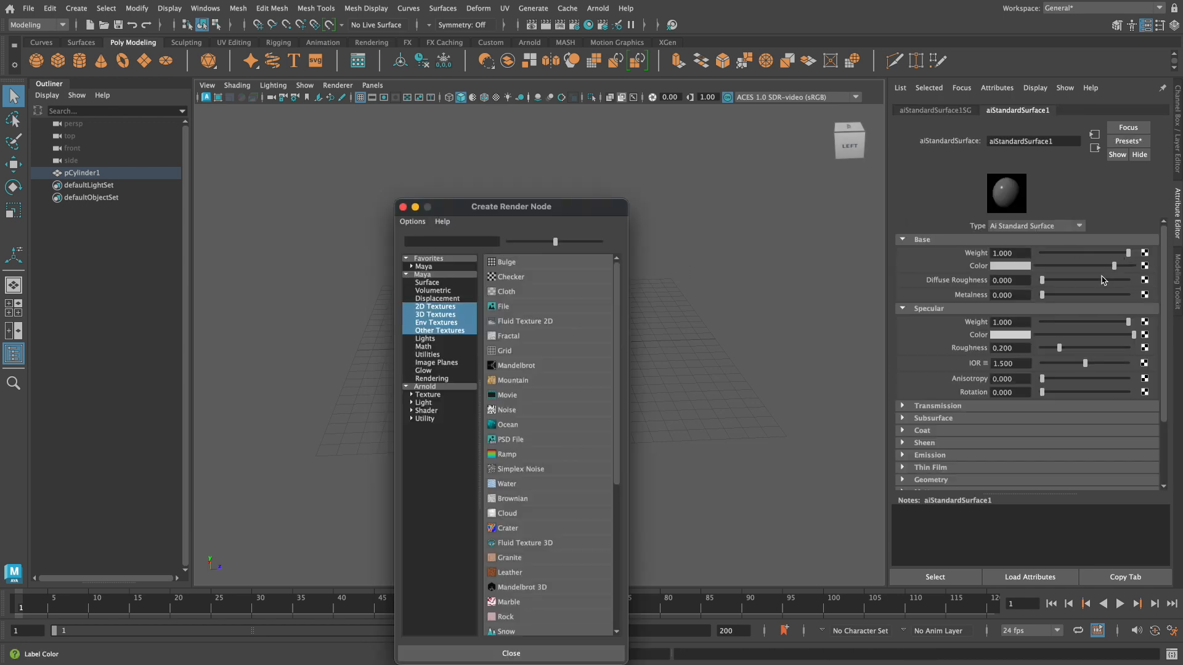
left_click(497, 306)
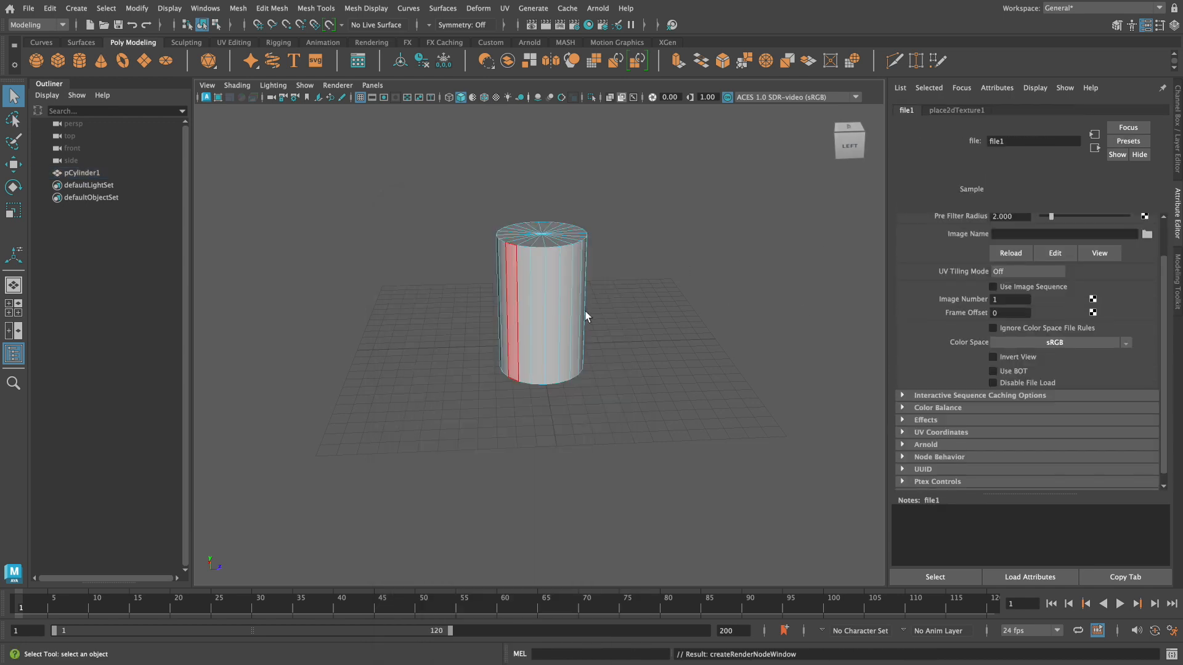
left_click(1147, 234)
scroll(108, 198, "down", 3)
left_click(106, 181)
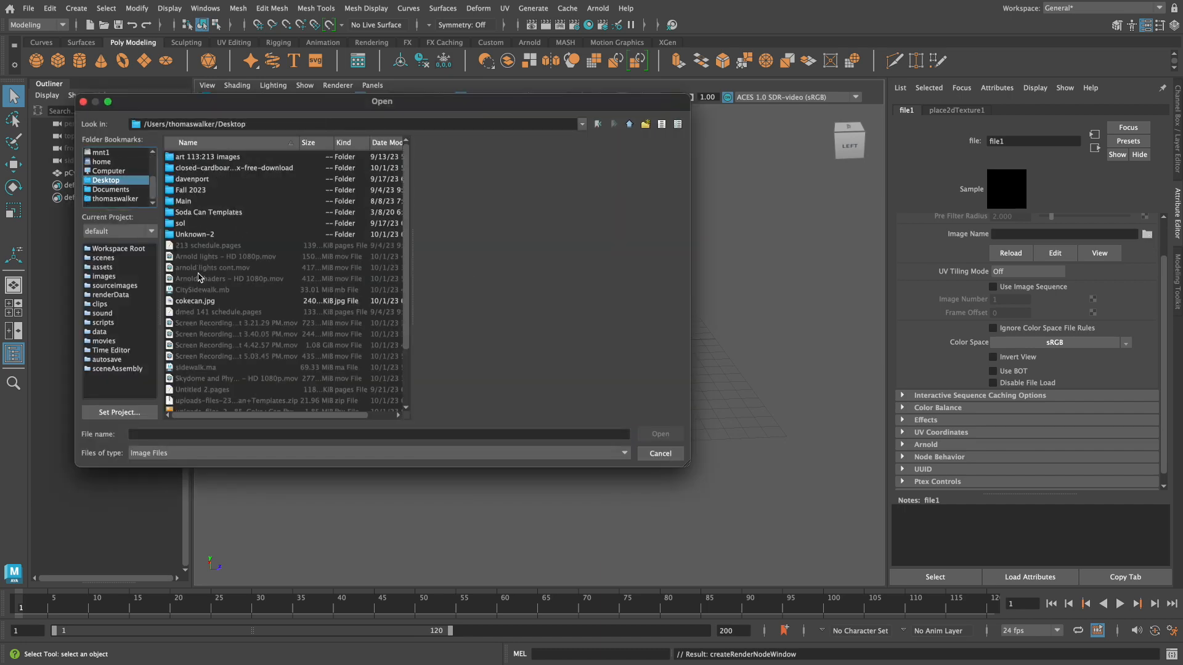
left_click(196, 302)
left_click(659, 434)
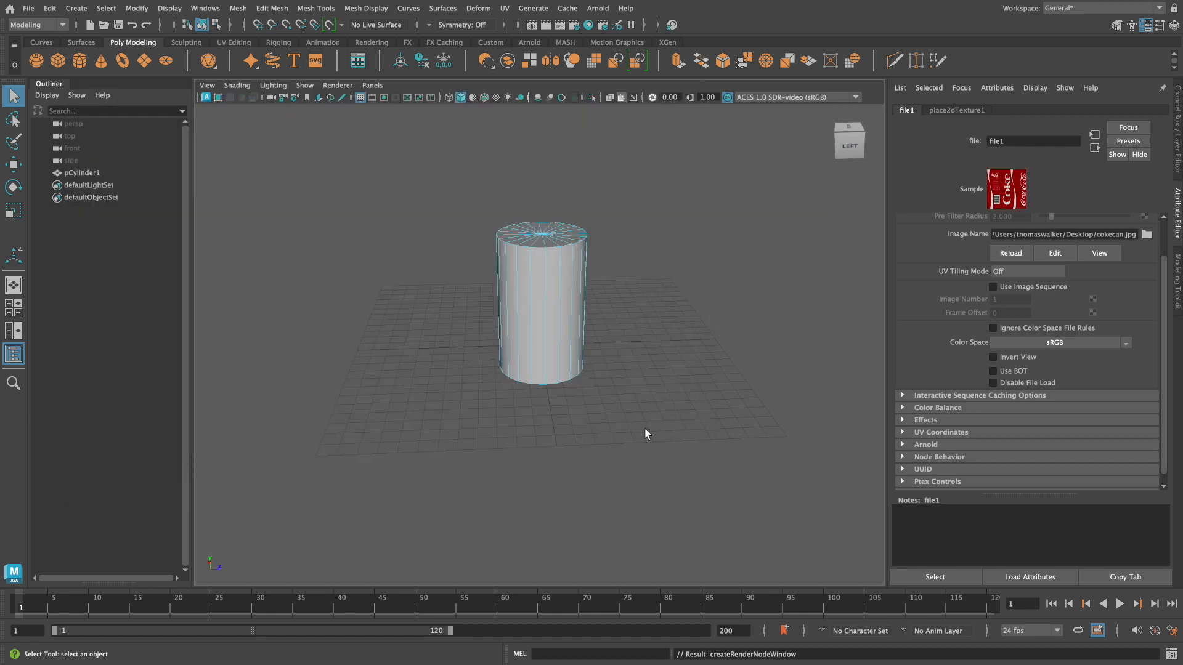
key("6")
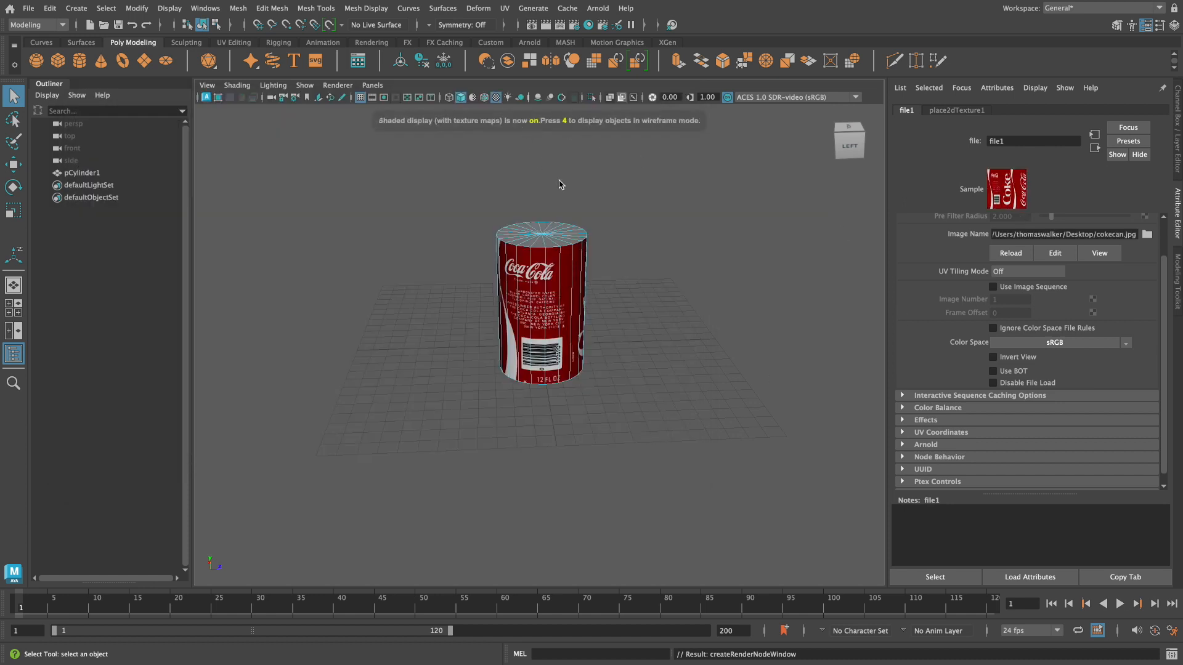
Step: Open the UV Editor and select all of the cylinder's UV shells for scaling
left_click_drag(622, 316, 569, 345, "alt")
left_click(504, 8)
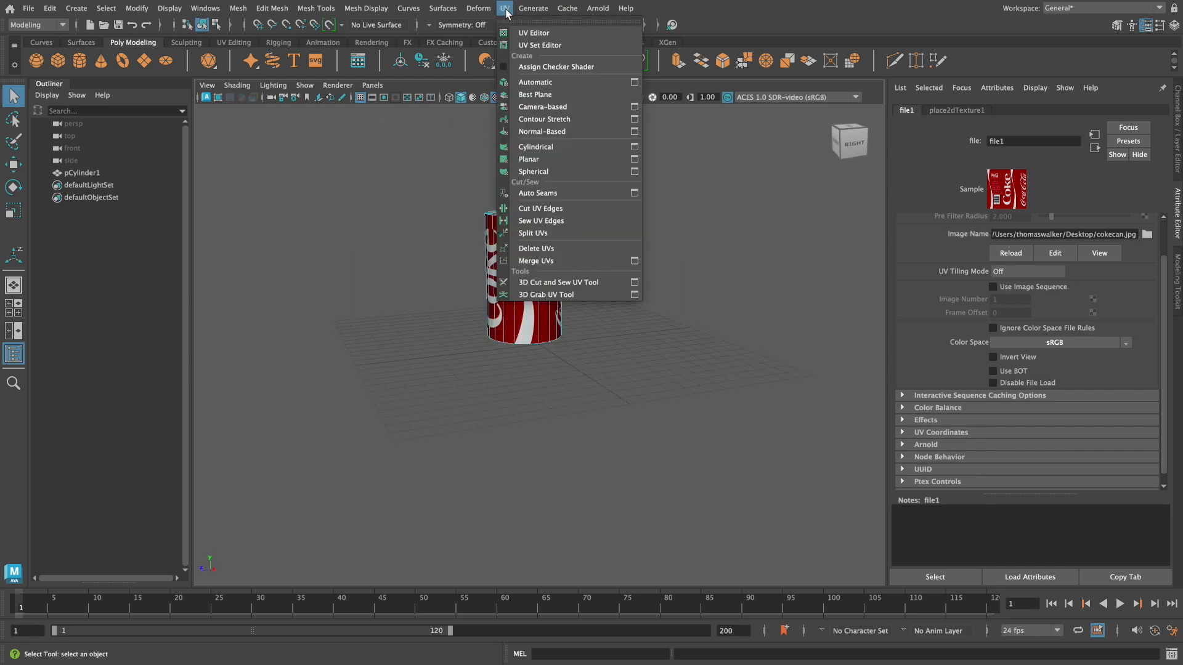
left_click(531, 33)
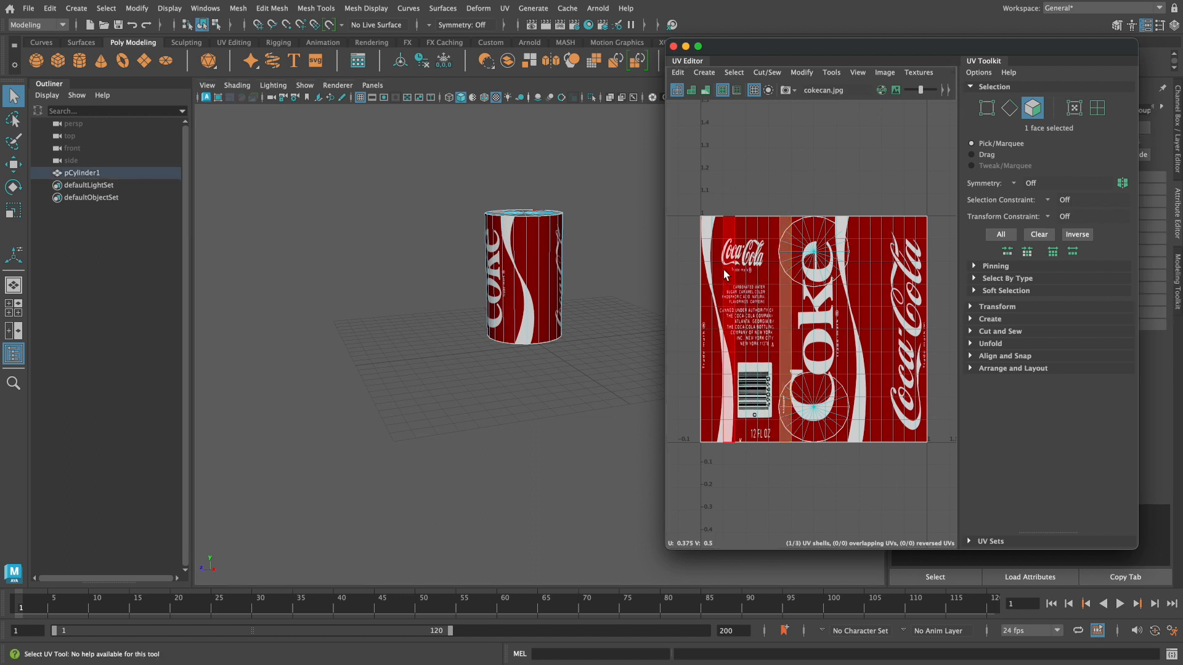
left_click_drag(706, 153, 924, 444)
key("r")
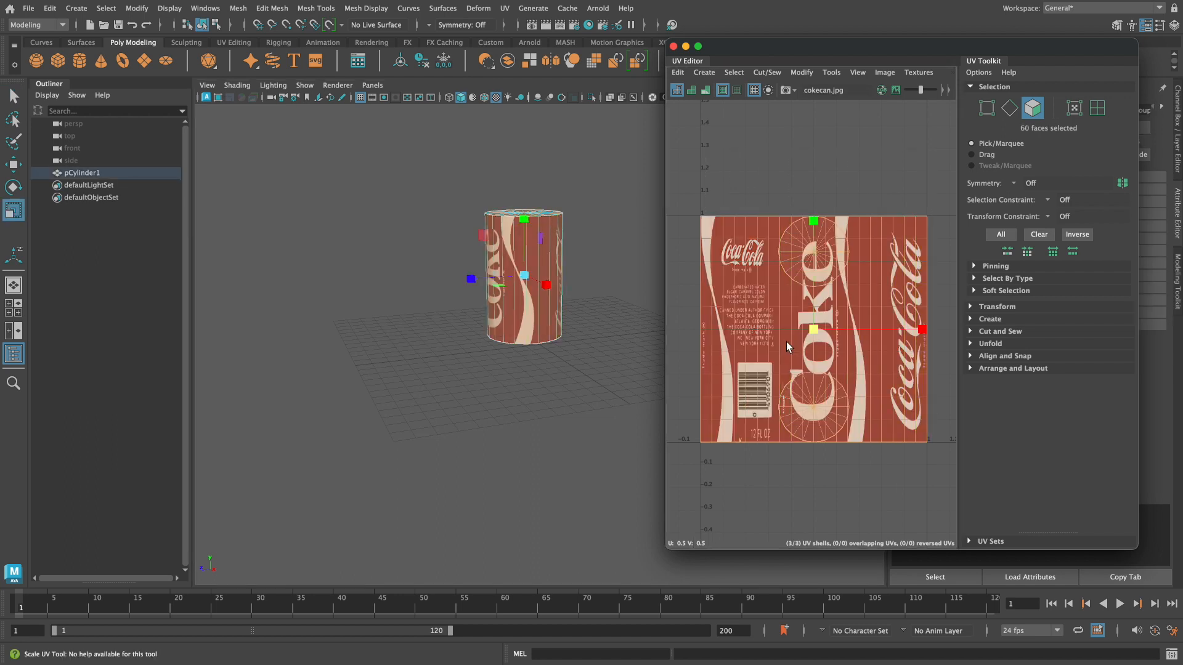
Step: Stretch the UV shells well beyond the can image along V, and shrink them back to the image height
left_click_drag(813, 225, 808, 166)
mouse_move(808, 153)
left_mouse_down()
mouse_move(800, 134)
mouse_move(814, 168)
mouse_move(799, 138)
left_mouse_up()
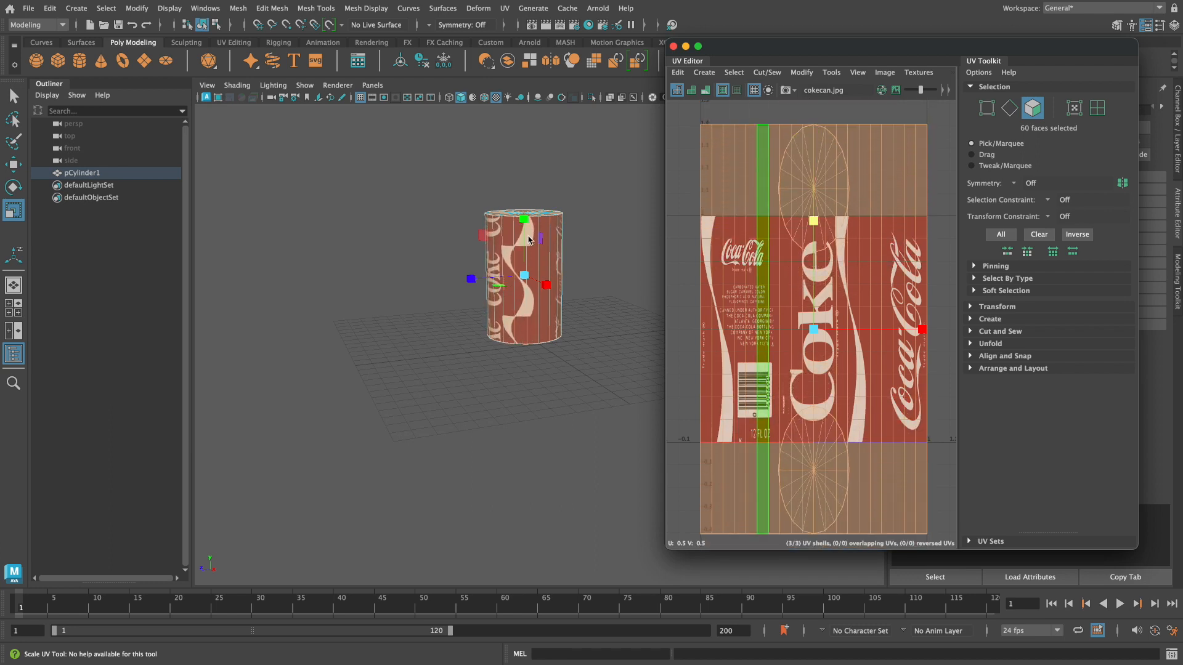
left_click_drag(814, 222, 814, 271)
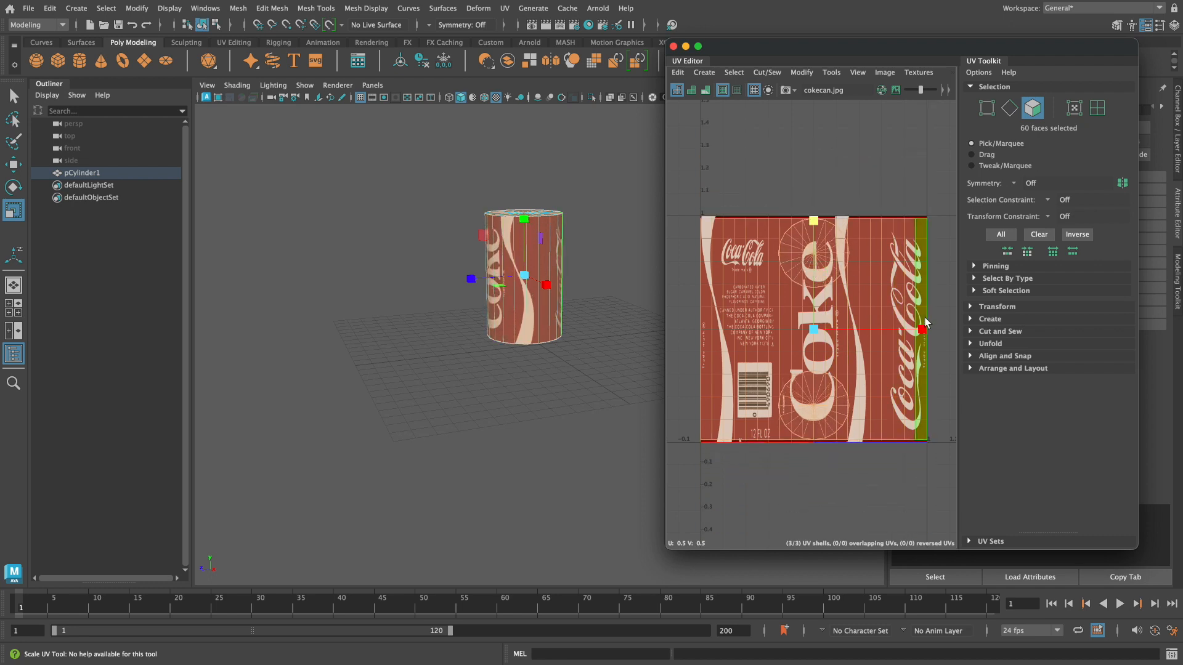
Step: Fine-tune the UV shells' scale along U and V to the edges of the can image, and close the UV Editor
left_click_drag(922, 330, 925, 336)
left_click_drag(818, 224, 814, 220)
left_click_drag(660, 295, 631, 265, "alt")
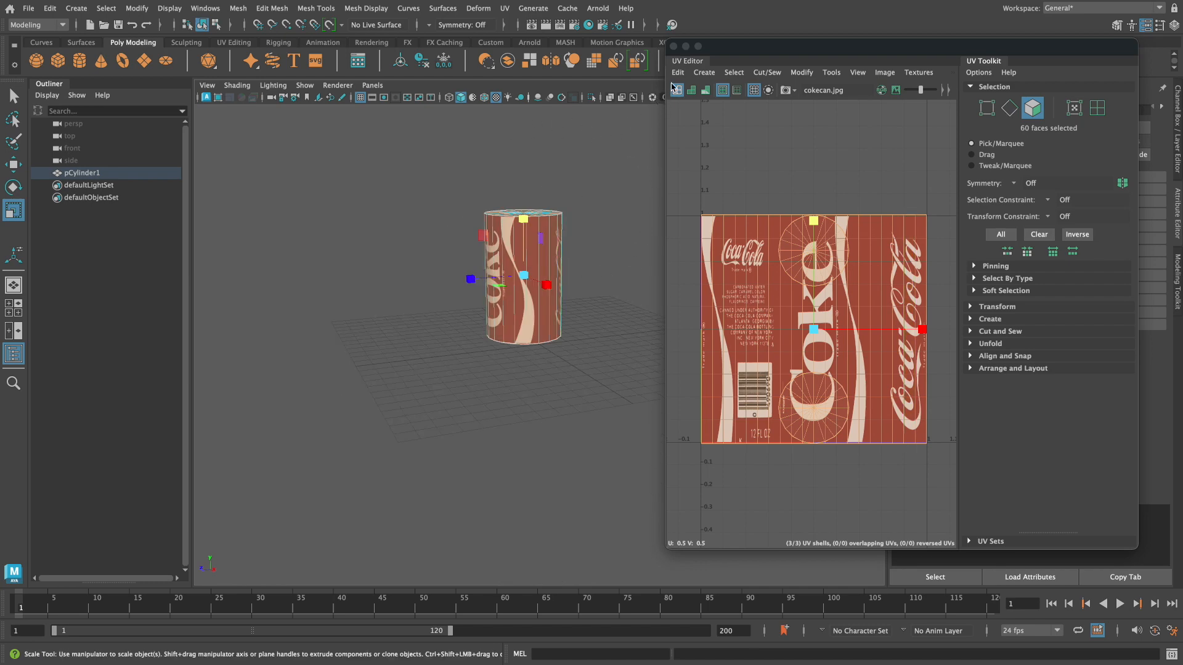
left_click(674, 47)
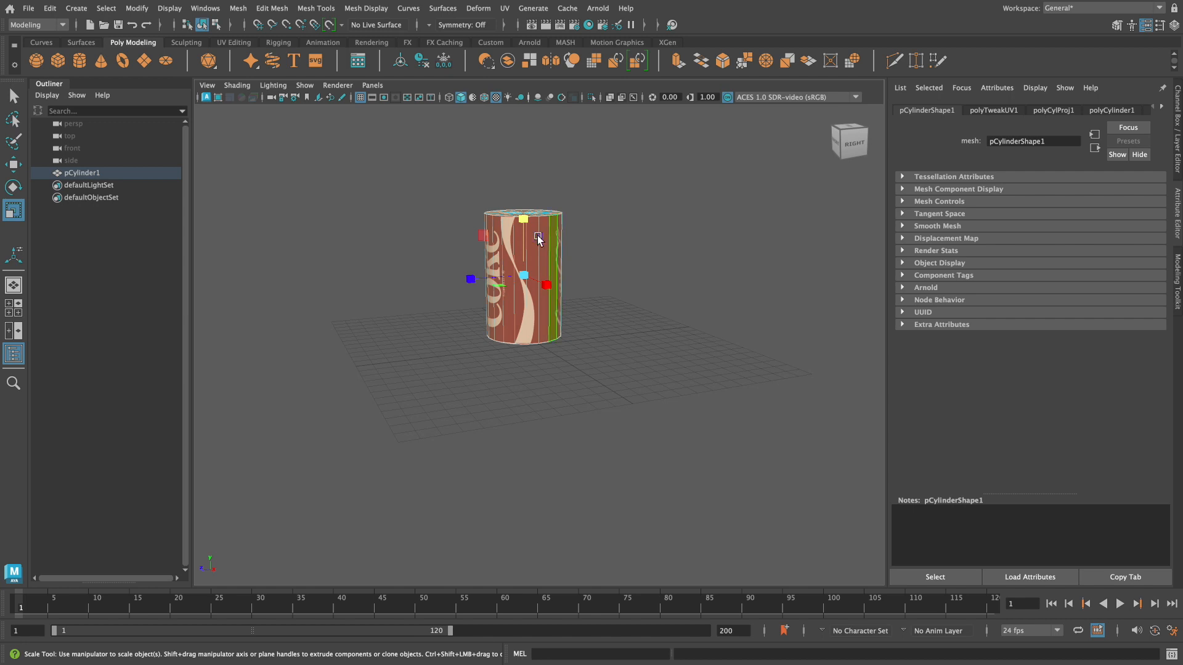
left_click_drag(454, 230, 502, 231, "alt")
left_click_drag(602, 317, 535, 347, "alt")
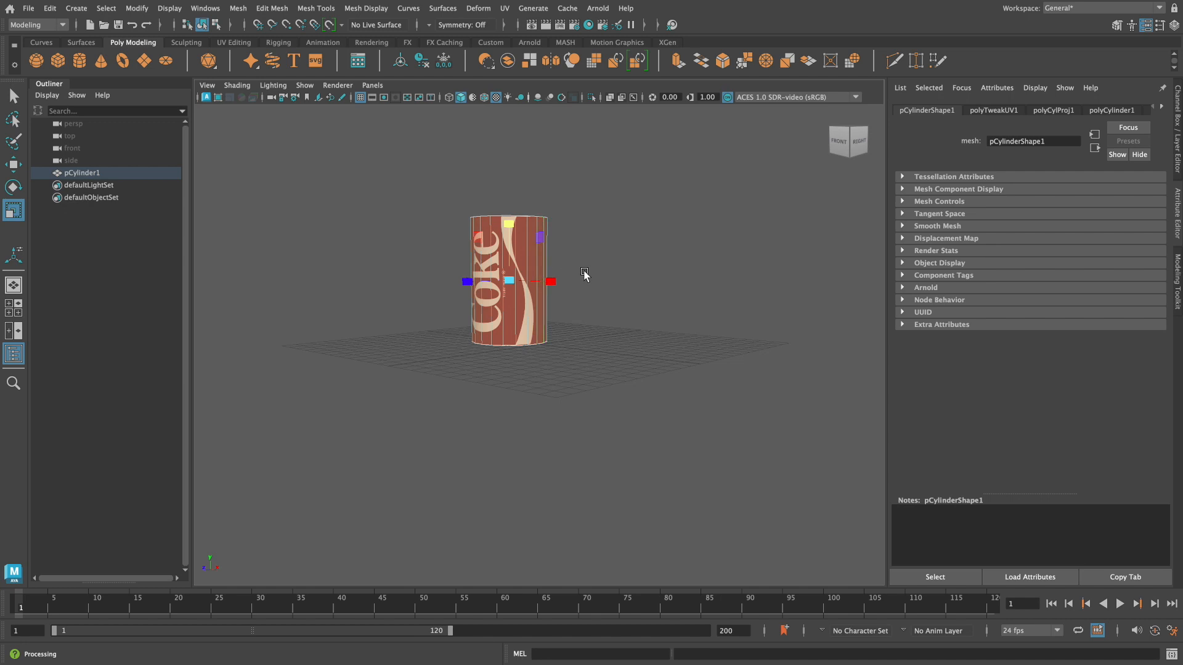
left_click_drag(486, 402, 517, 411, "alt")
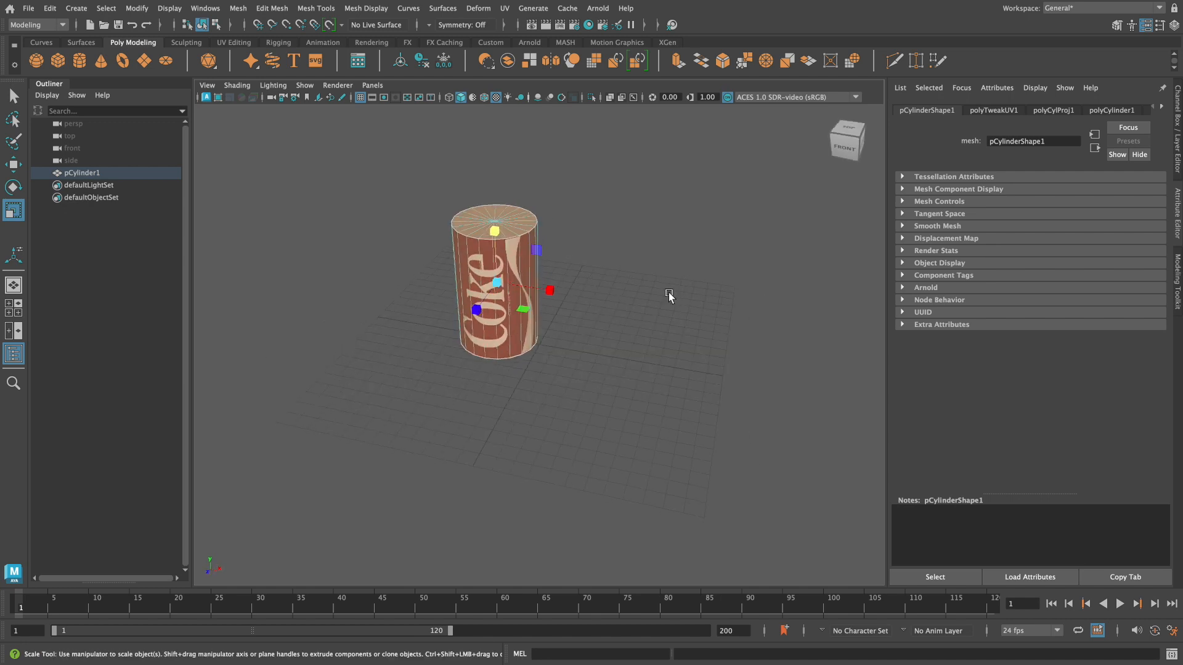